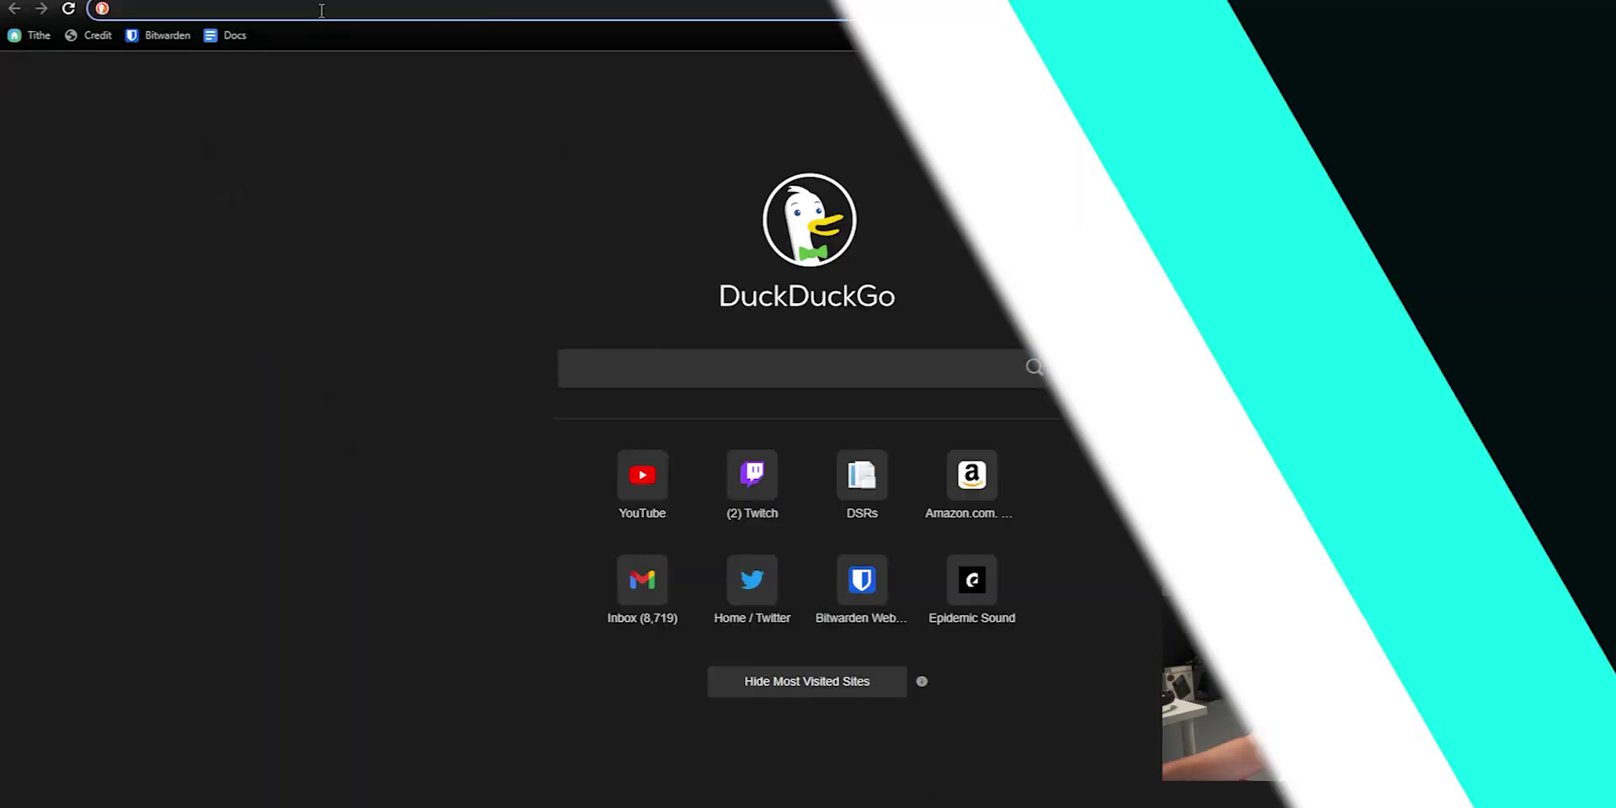
# Step: Go to haytex.gumroad.com by entering HAYTEX, then scroll through the product cards
pyautogui.write('HAYTEX')
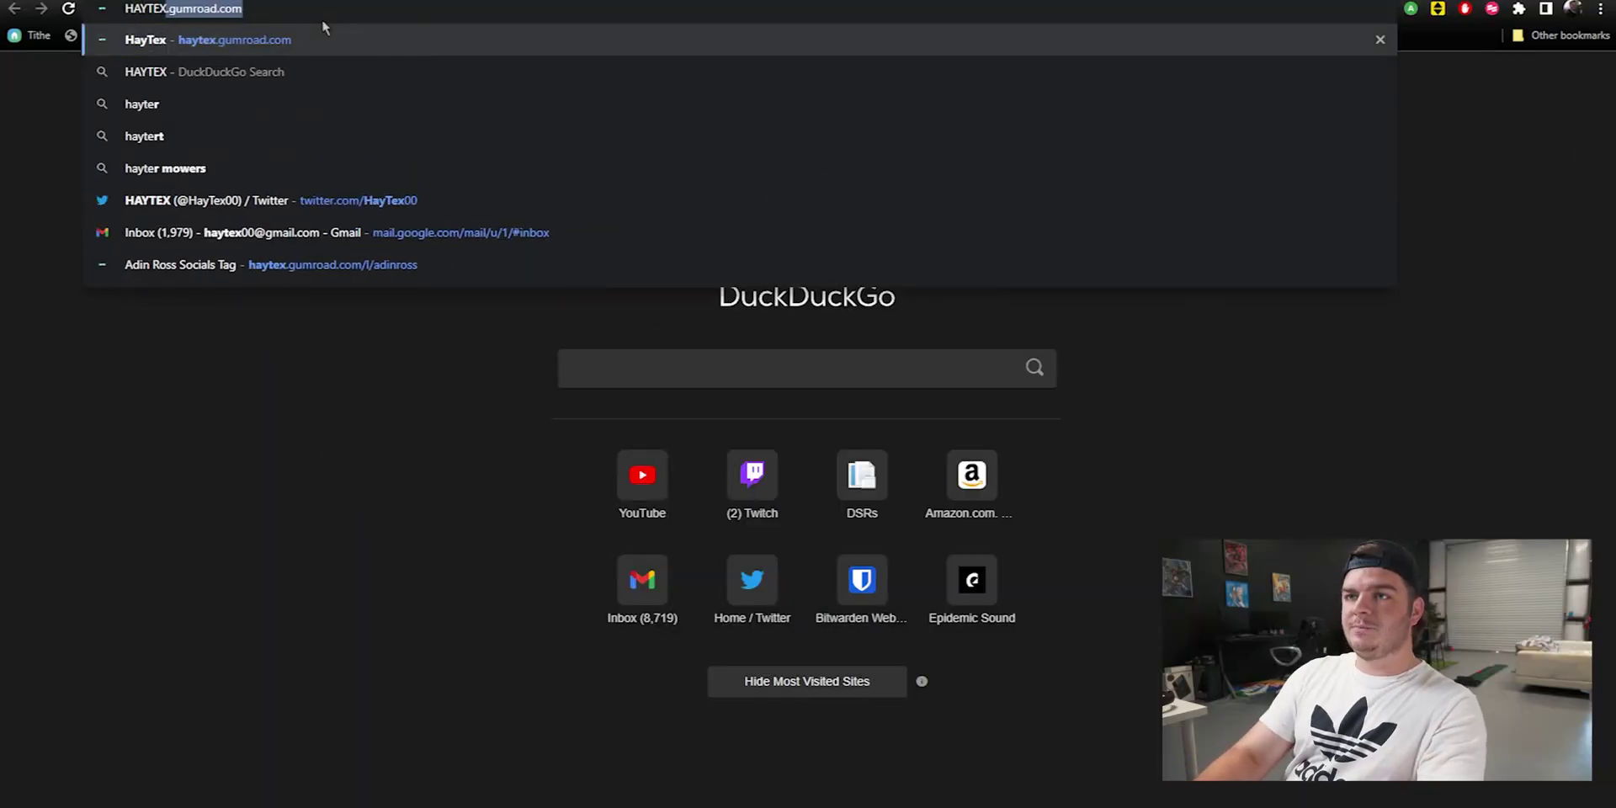
pyautogui.press('Return')
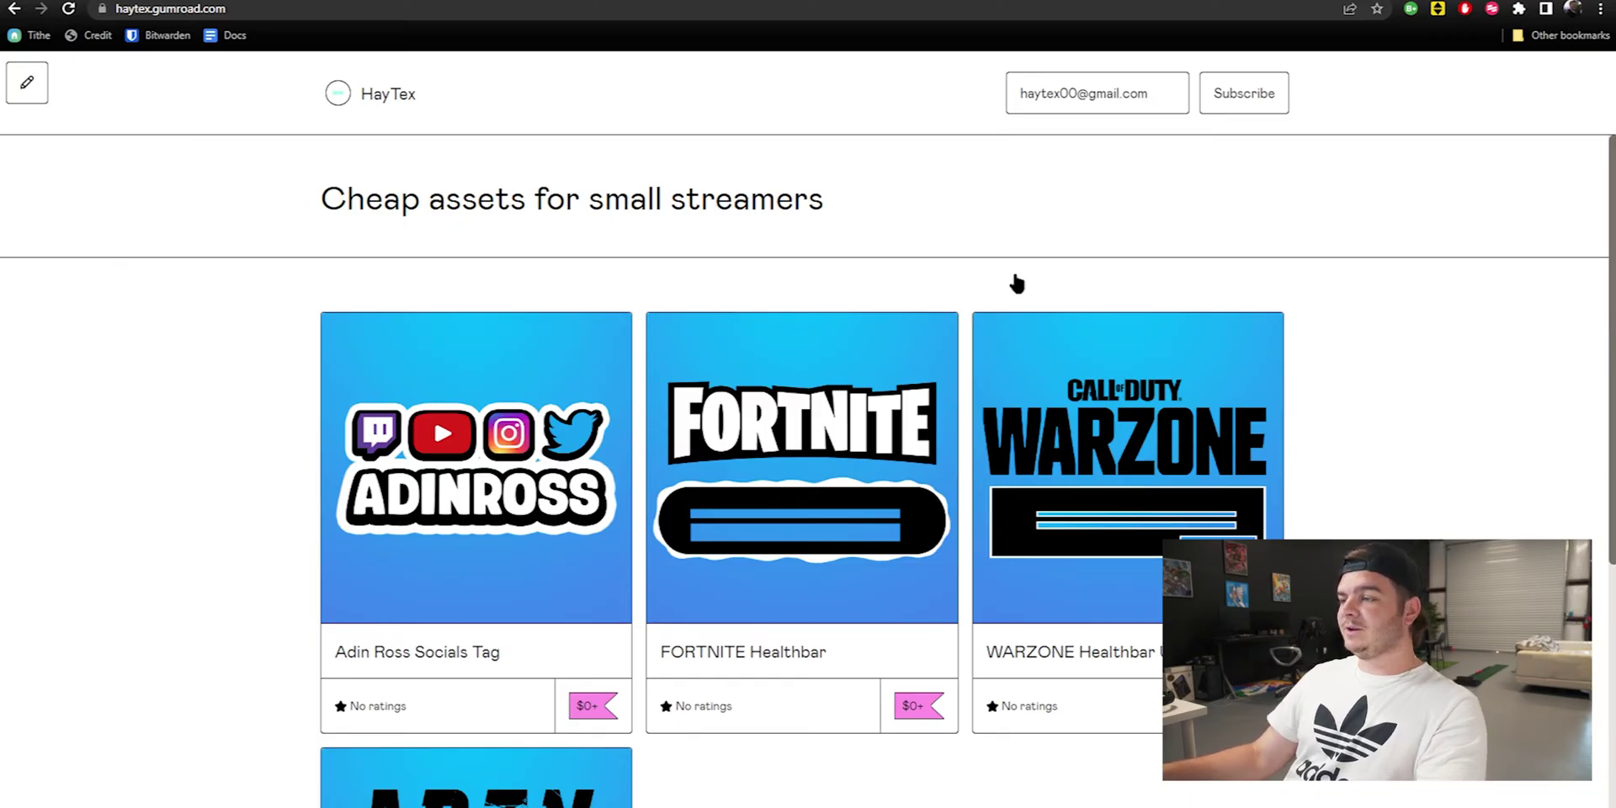
pyautogui.scroll(-2, 1018, 286)
pyautogui.scroll(-2, 551, 690)
pyautogui.scroll(2, 546, 669)
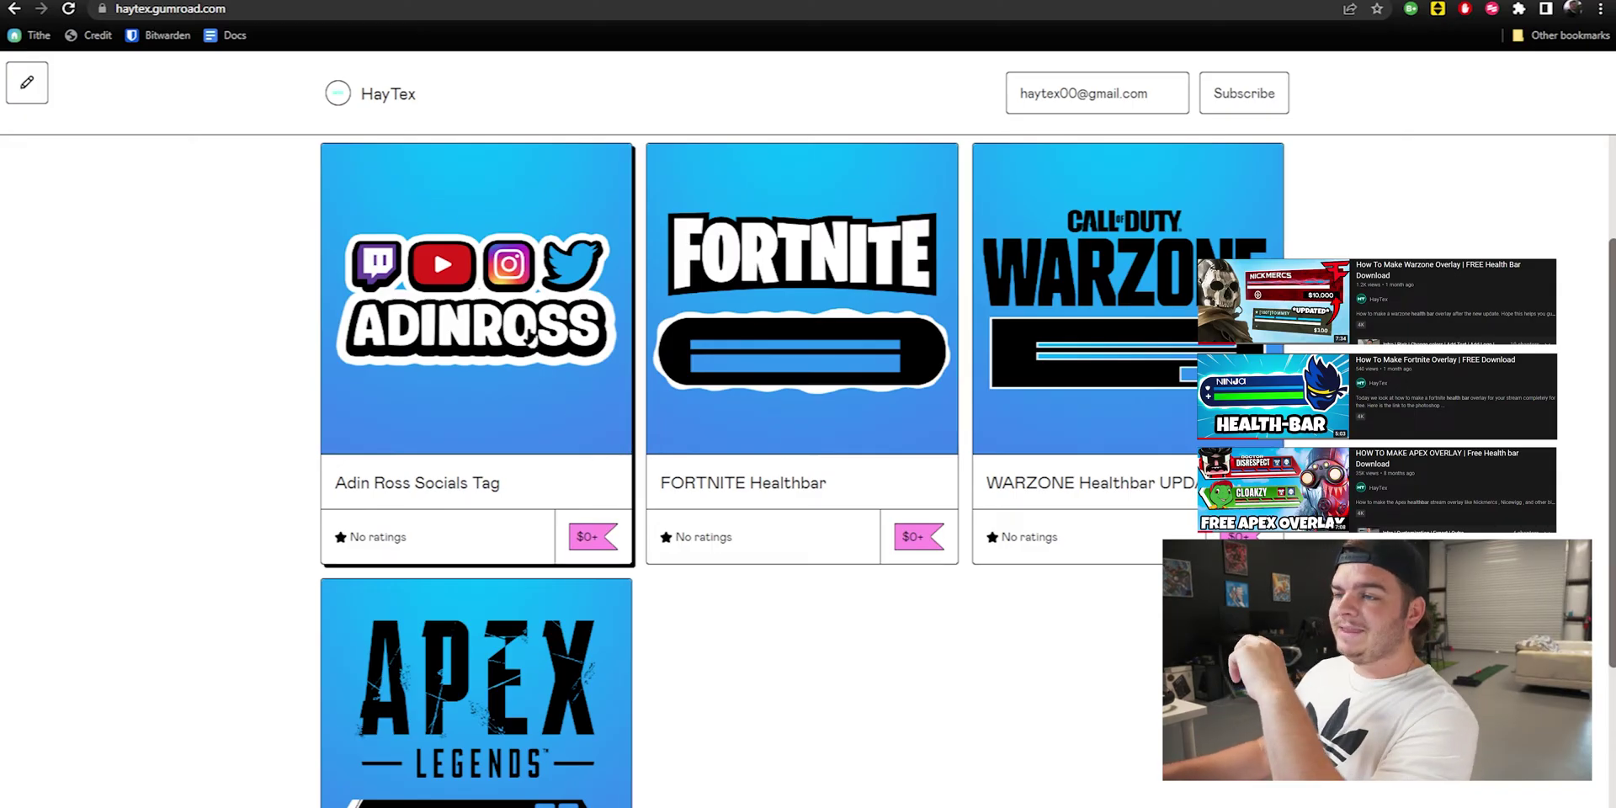
# Step: Claim the Adin Ross Socials Tag at a price of 0 and view its content
pyautogui.click(487, 376)
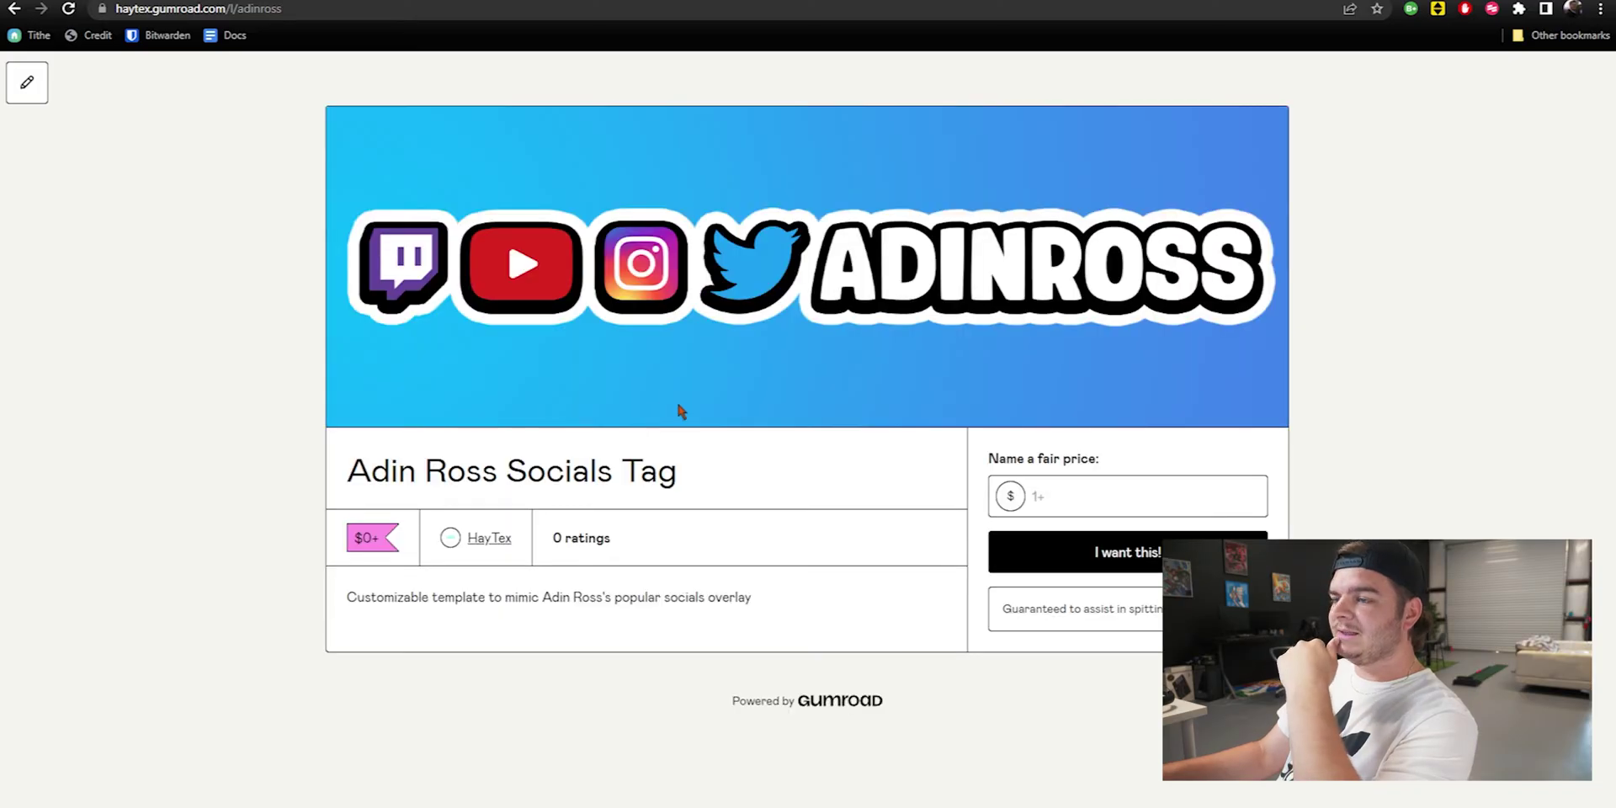
pyautogui.click(1093, 499)
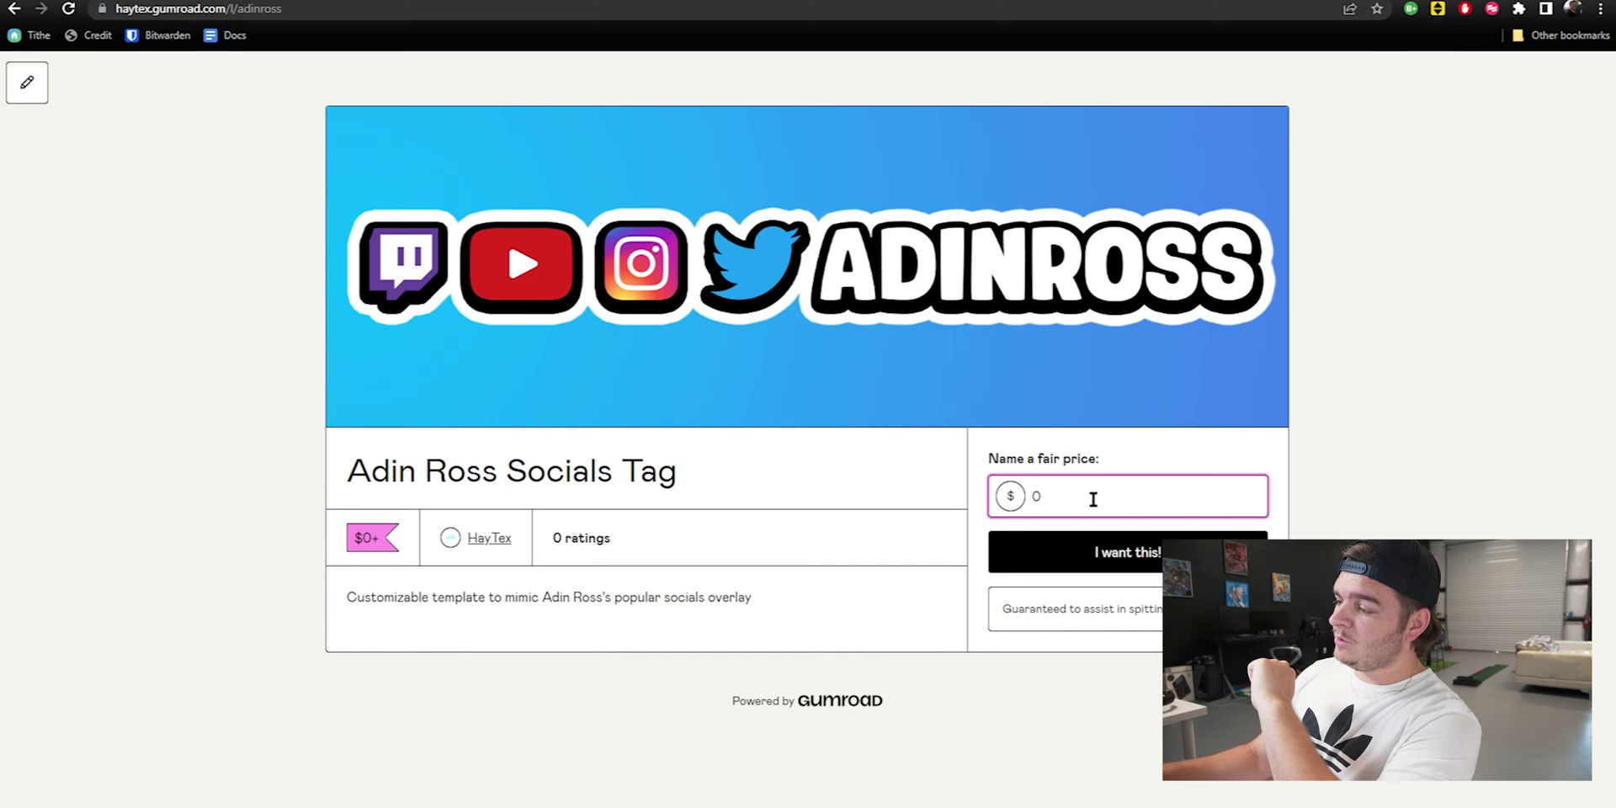
pyautogui.click(1104, 559)
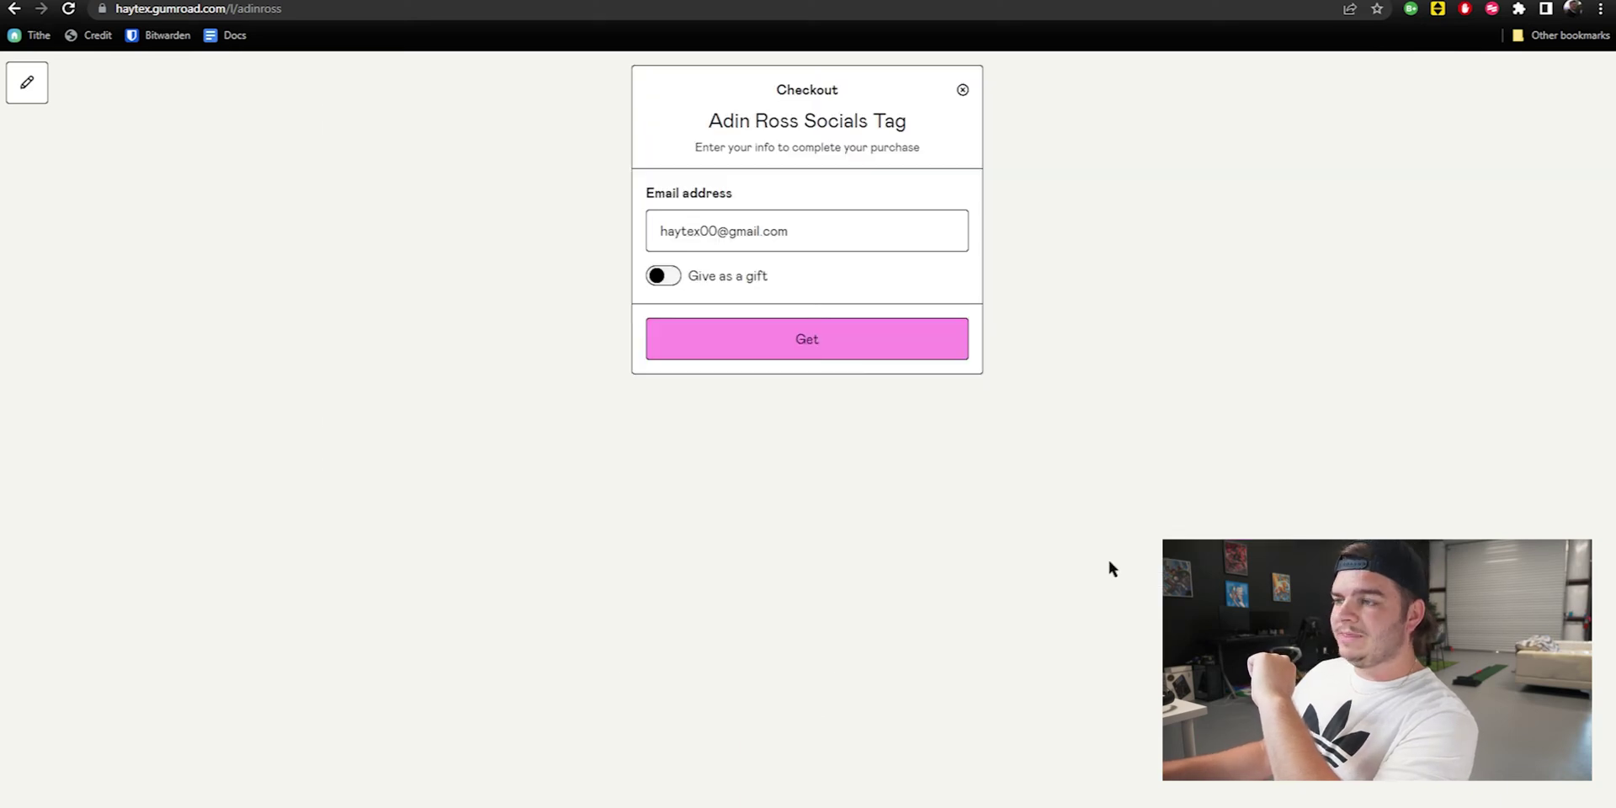
pyautogui.click(840, 352)
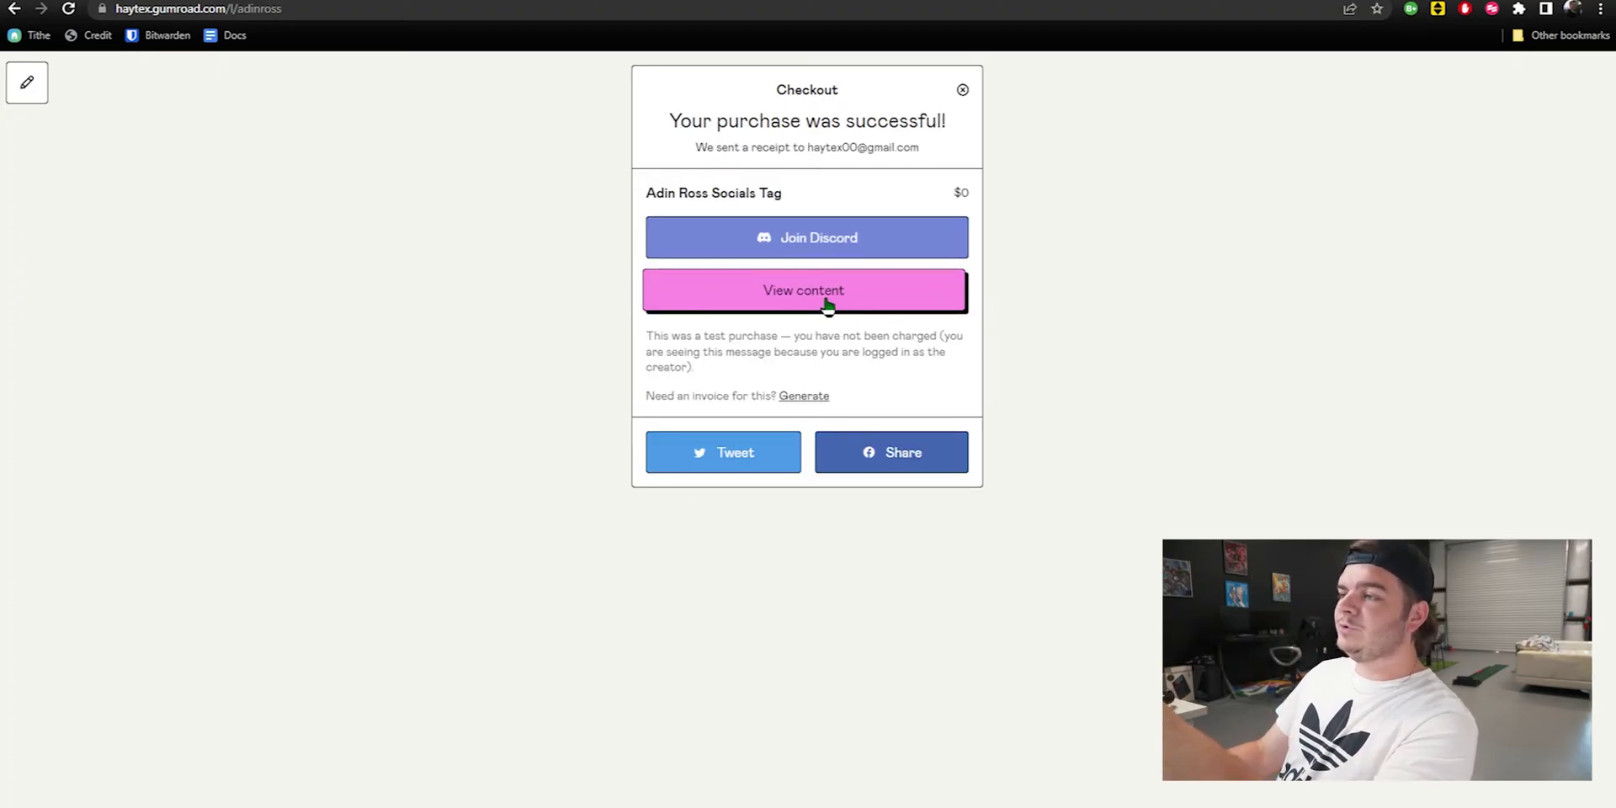
pyautogui.click(826, 303)
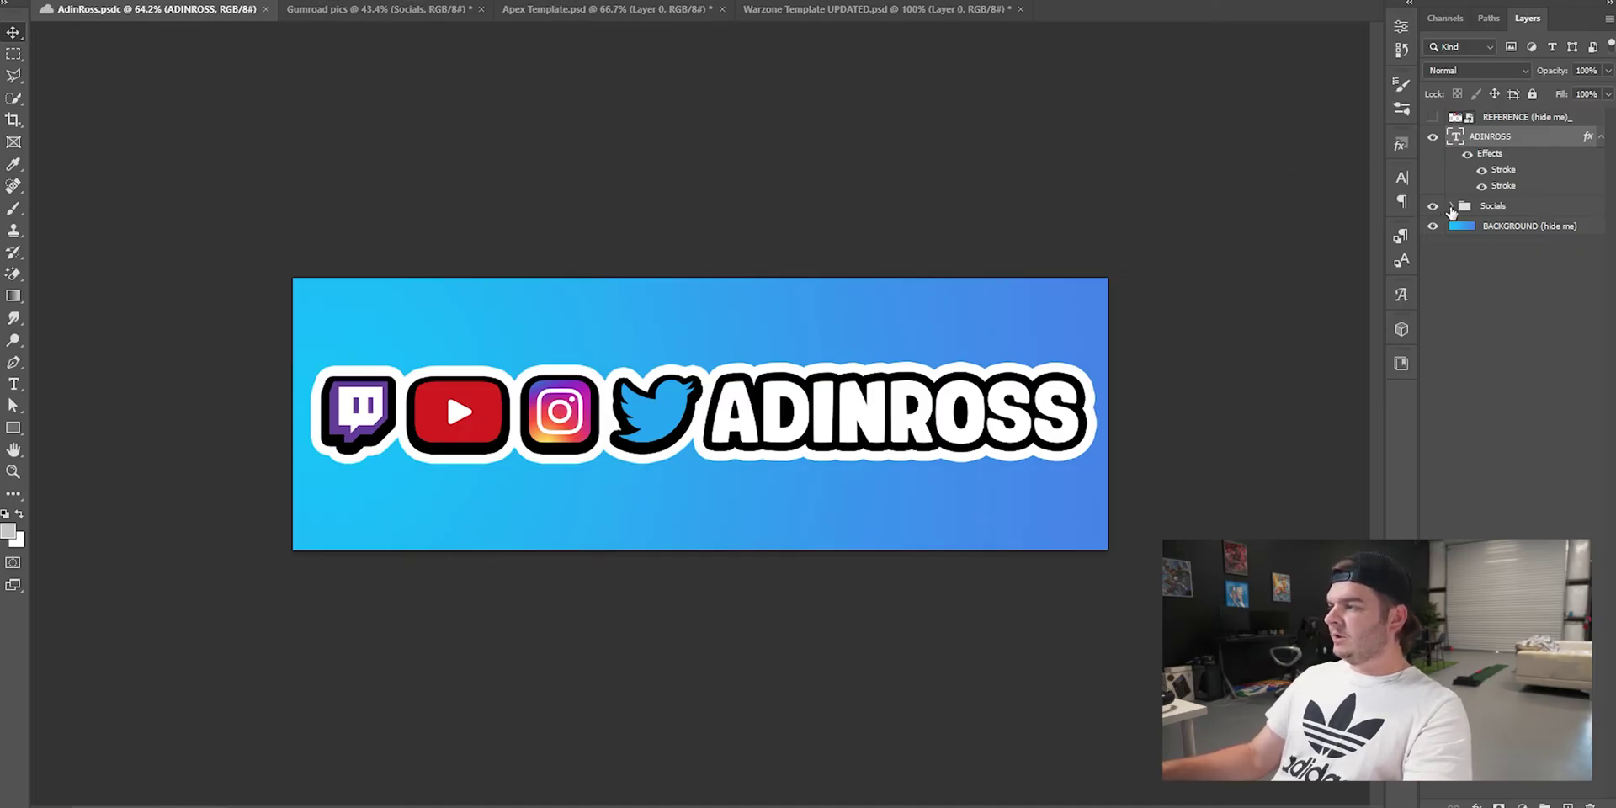
# Step: Turn on the Snapchat layer in the Socials group, undoing a trial move of the icon
pyautogui.click(1451, 205)
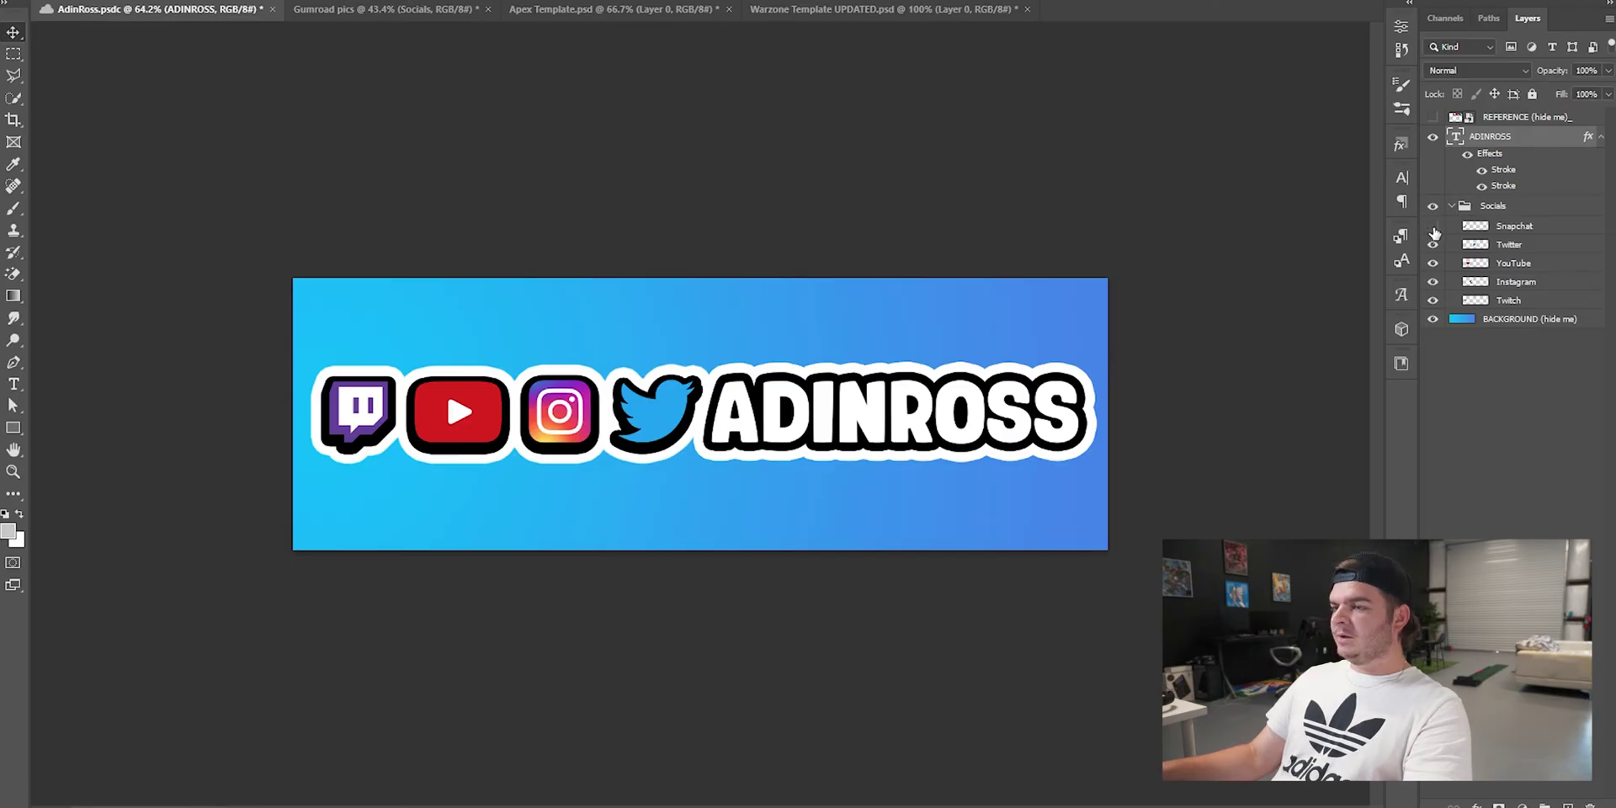
pyautogui.click(1433, 227)
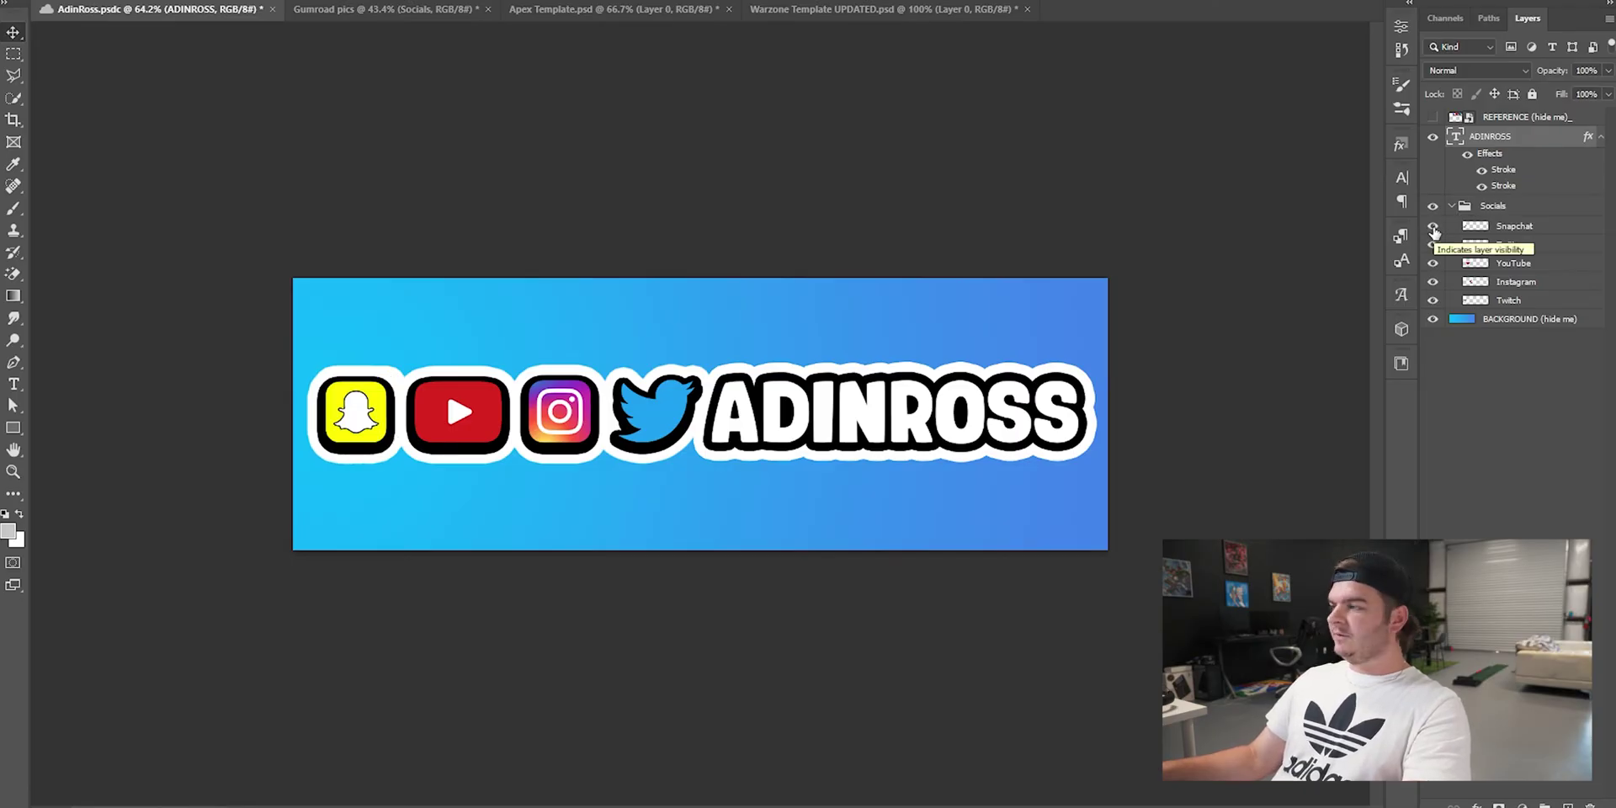
pyautogui.click(1434, 227)
pyautogui.click(1433, 227)
pyautogui.moveTo(358, 418); pyautogui.dragTo(457, 331)
pyautogui.hotkey('ctrl', 'z')
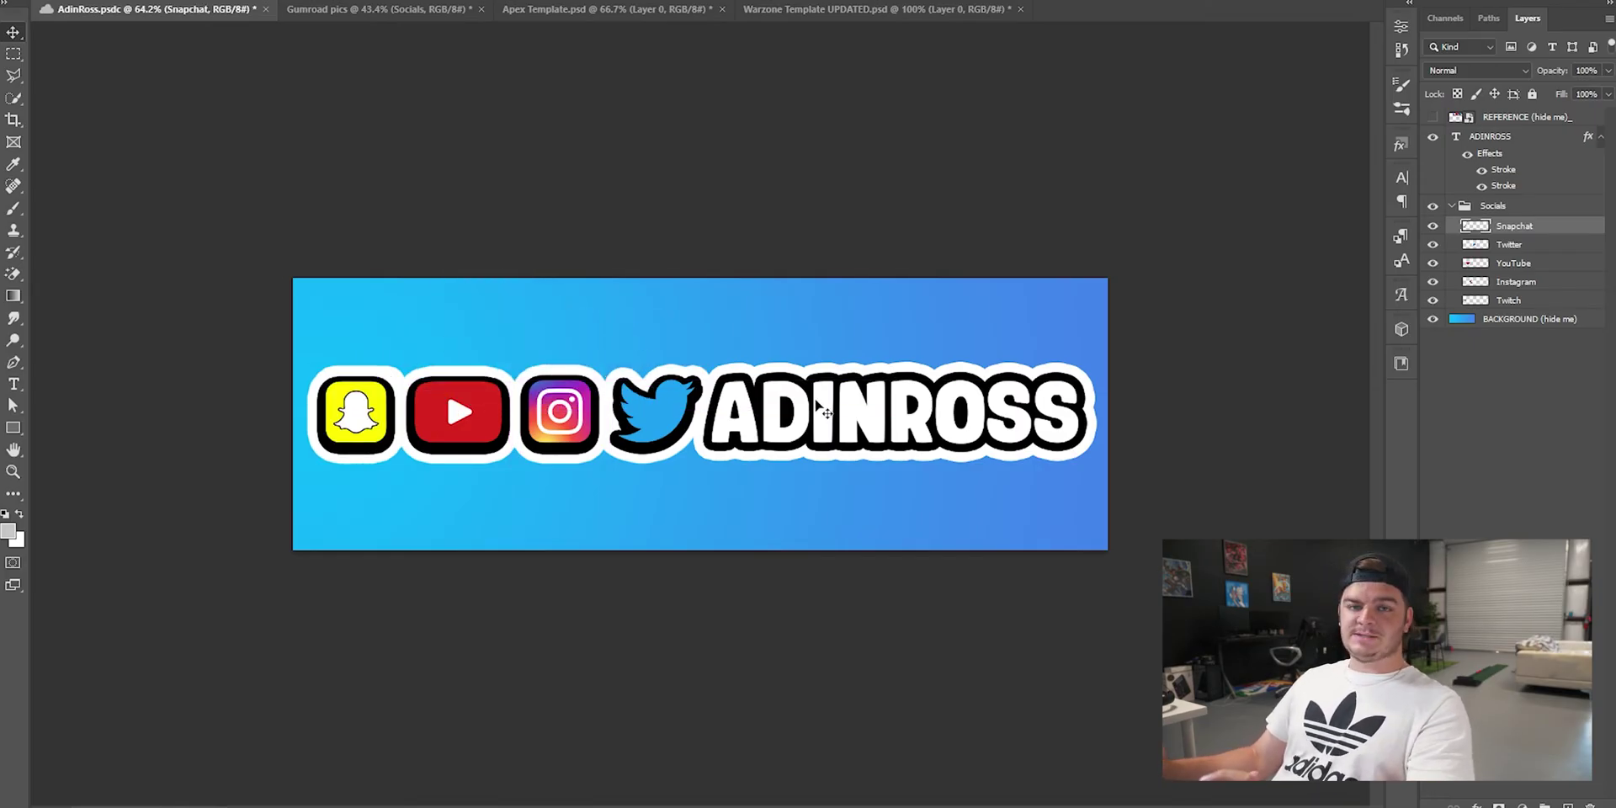
# Step: Replace ADINROSS with HAYTEX, nudge it left toward the icons, then switch to the LazyType page
pyautogui.doubleClick(898, 409)
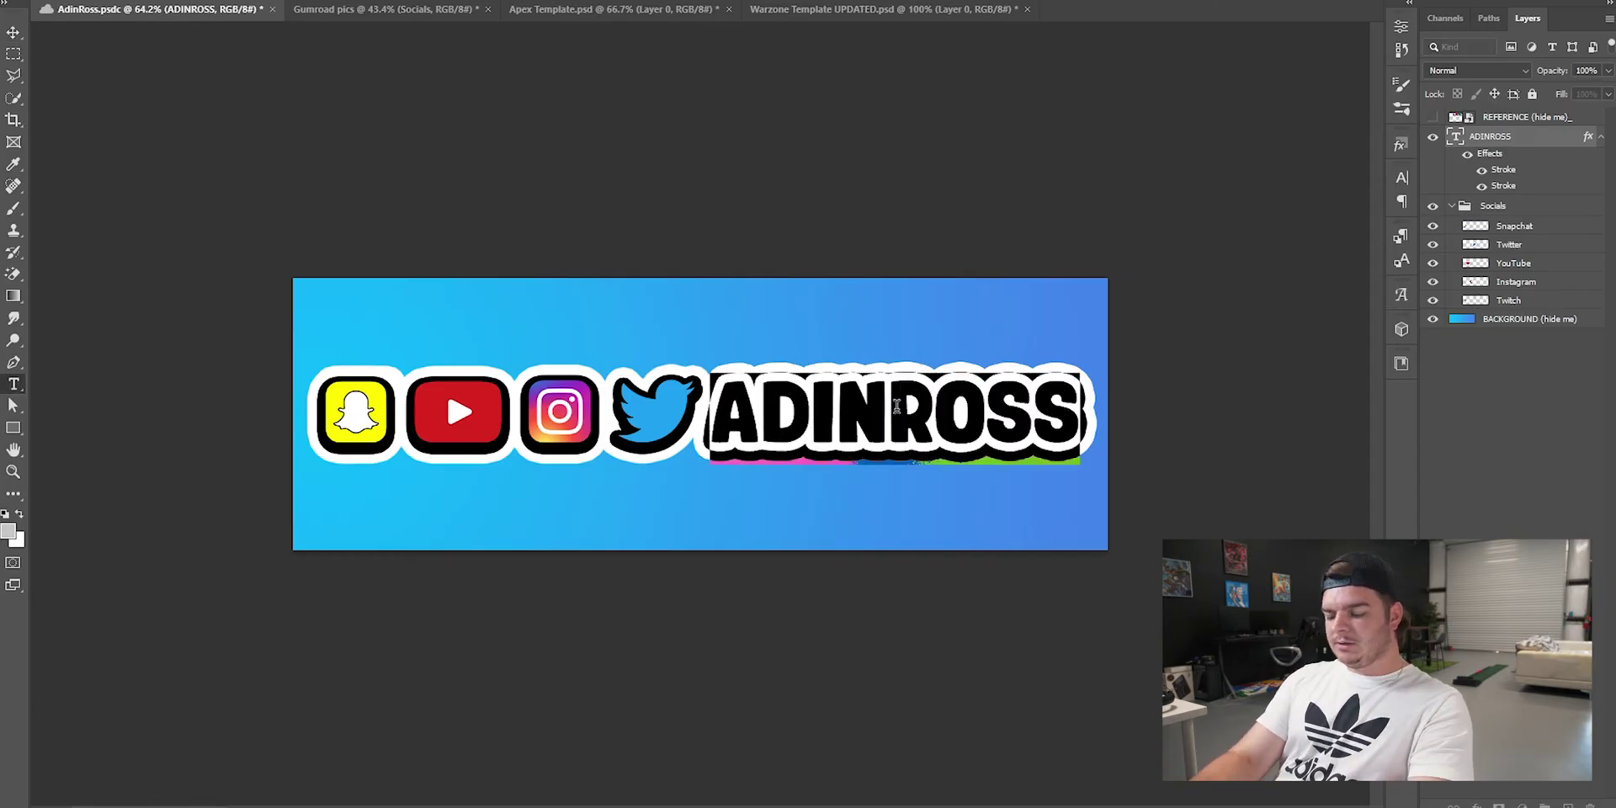
pyautogui.write('HAYTEX')
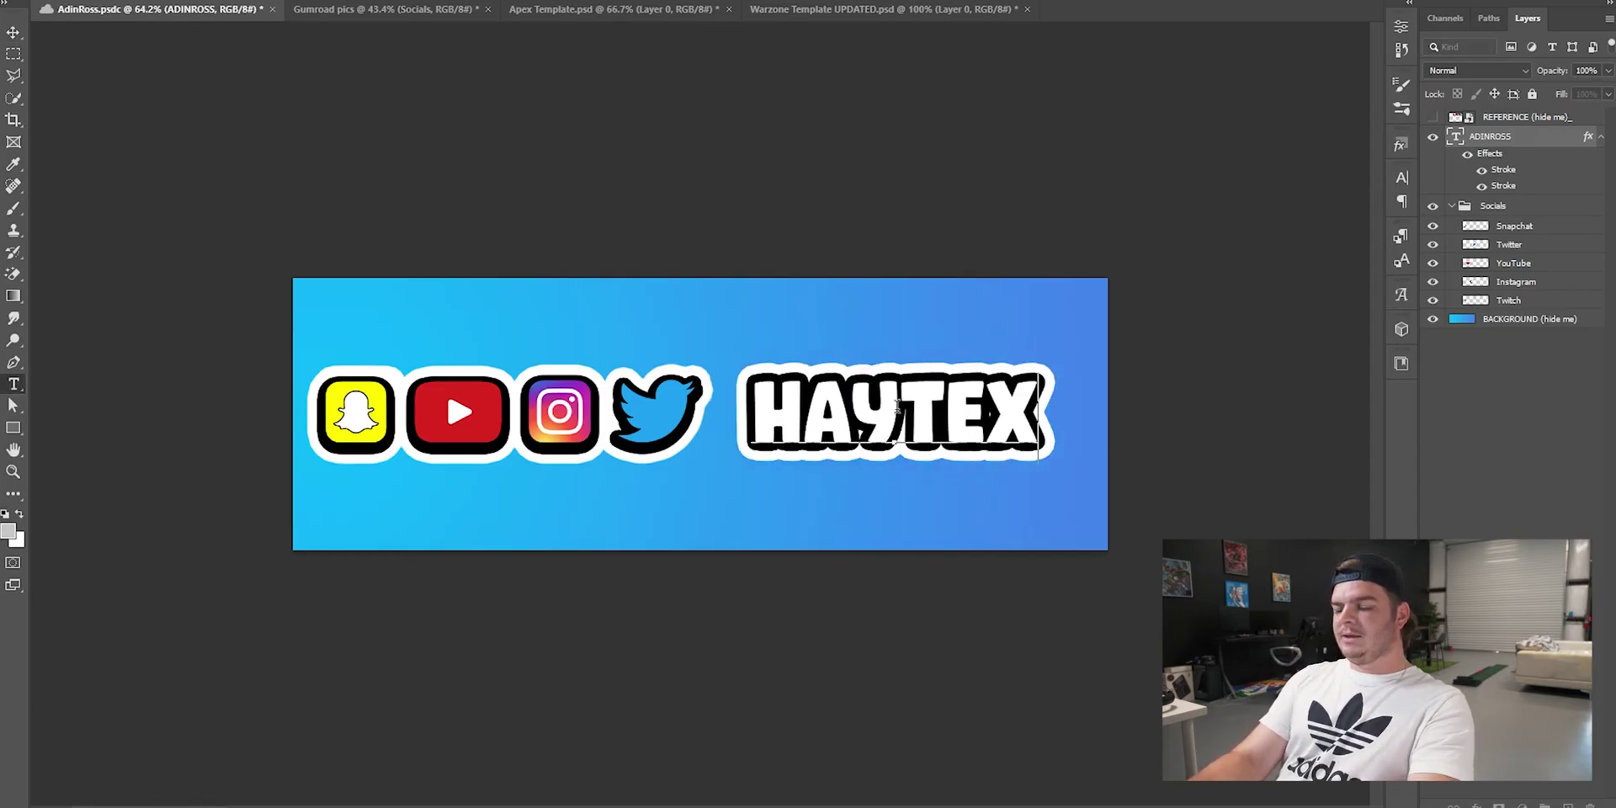
pyautogui.hotkey('ctrl', 'Return')
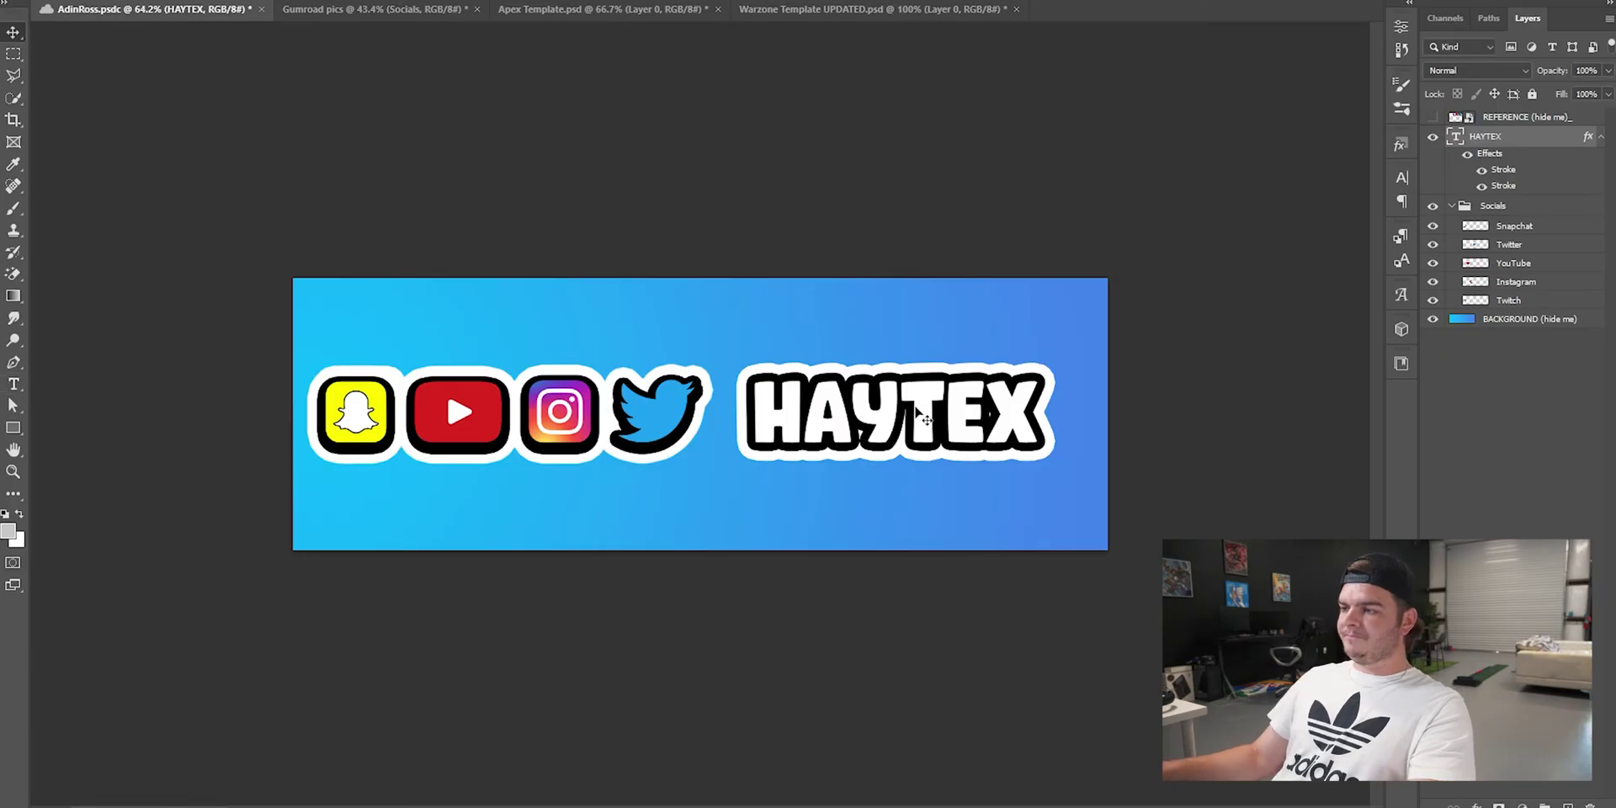
pyautogui.moveTo(912, 409); pyautogui.dragTo(885, 409)
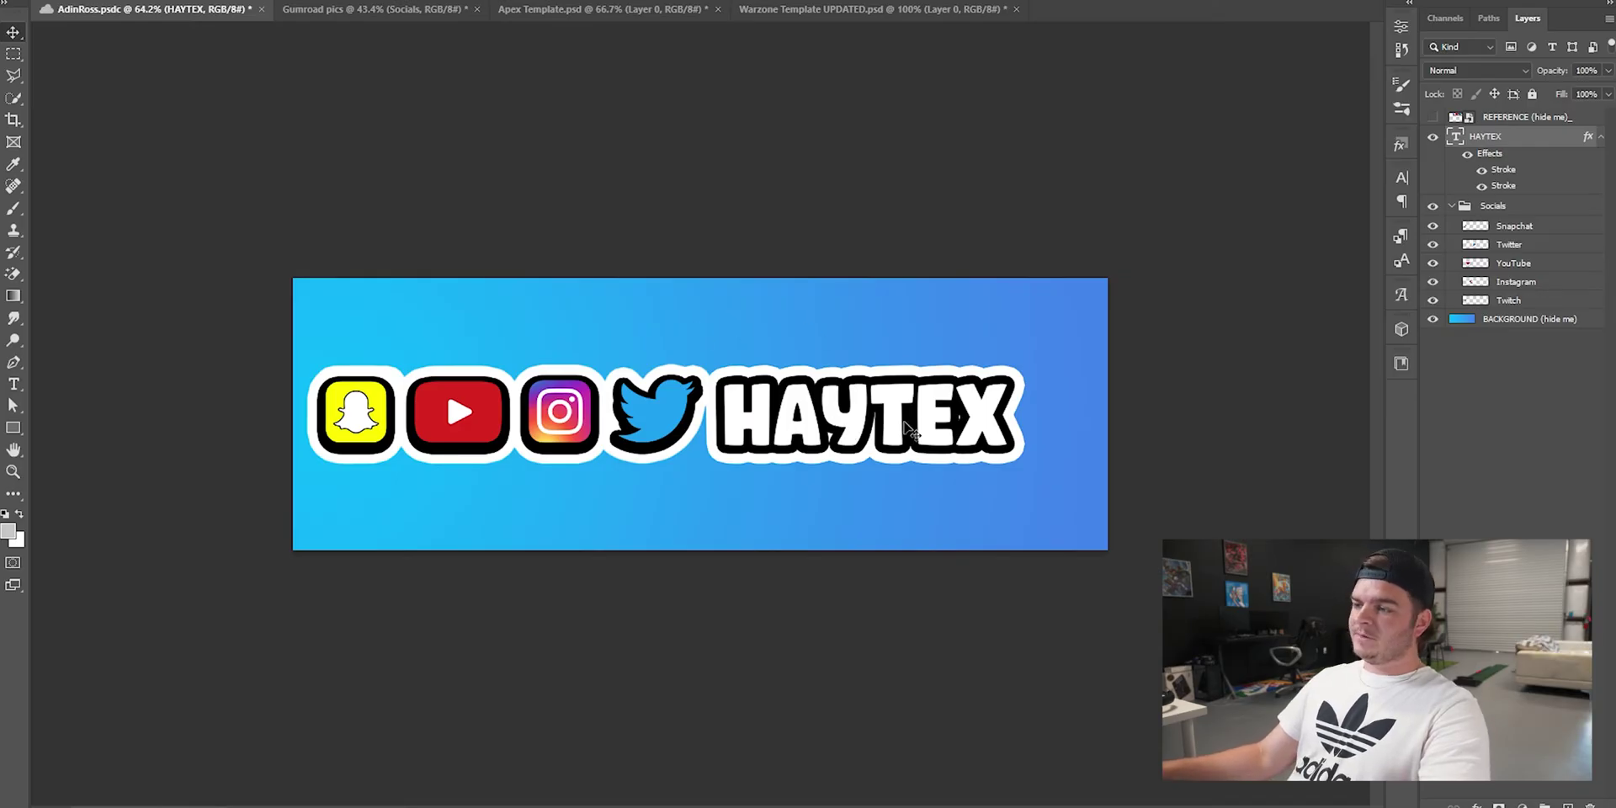
pyautogui.hotkey('alt', 'Tab')
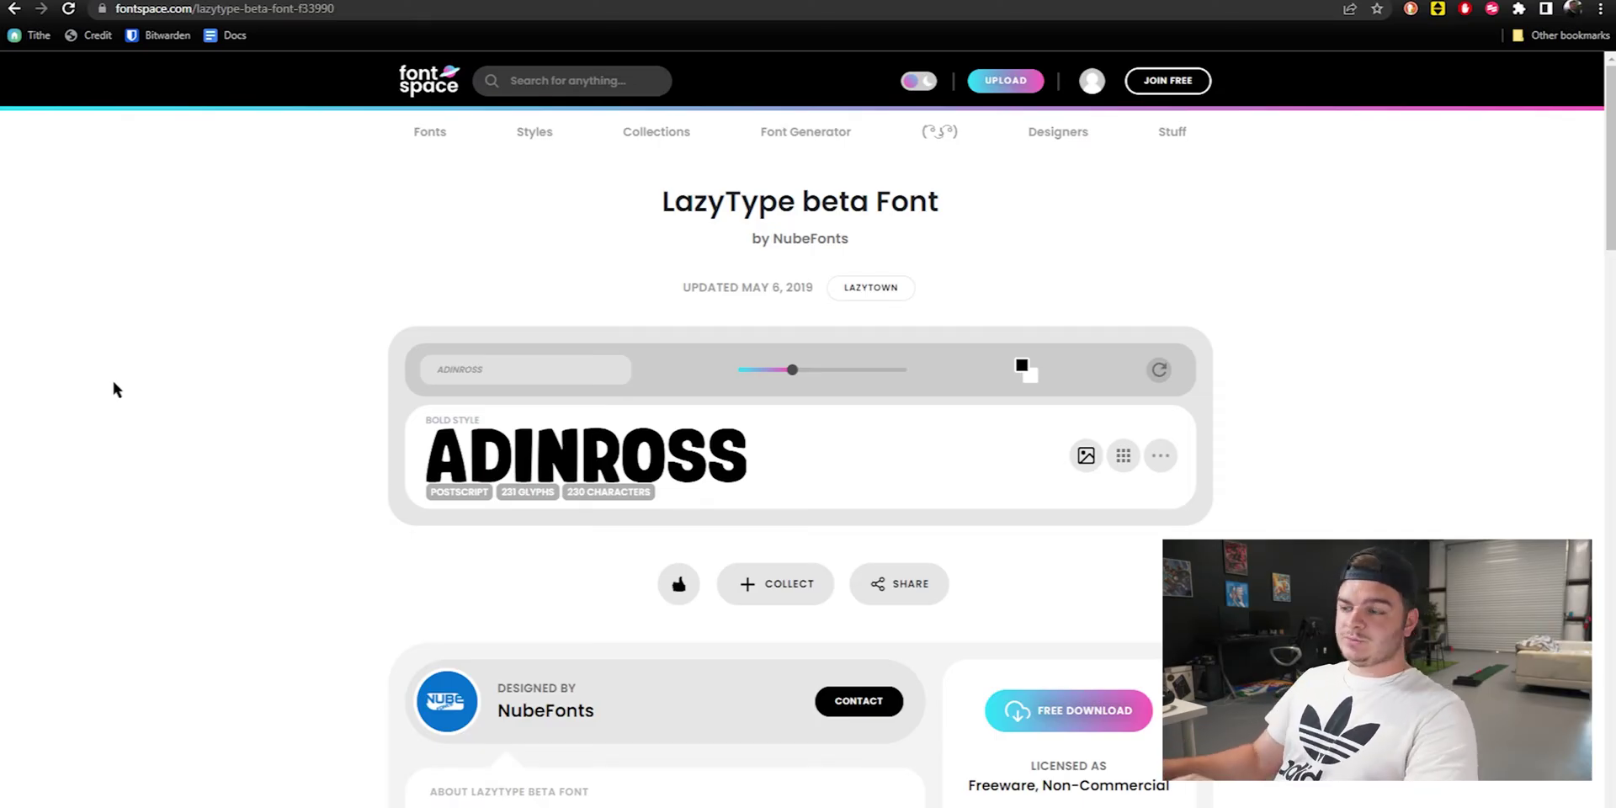
pyautogui.scroll(-1, 1048, 627)
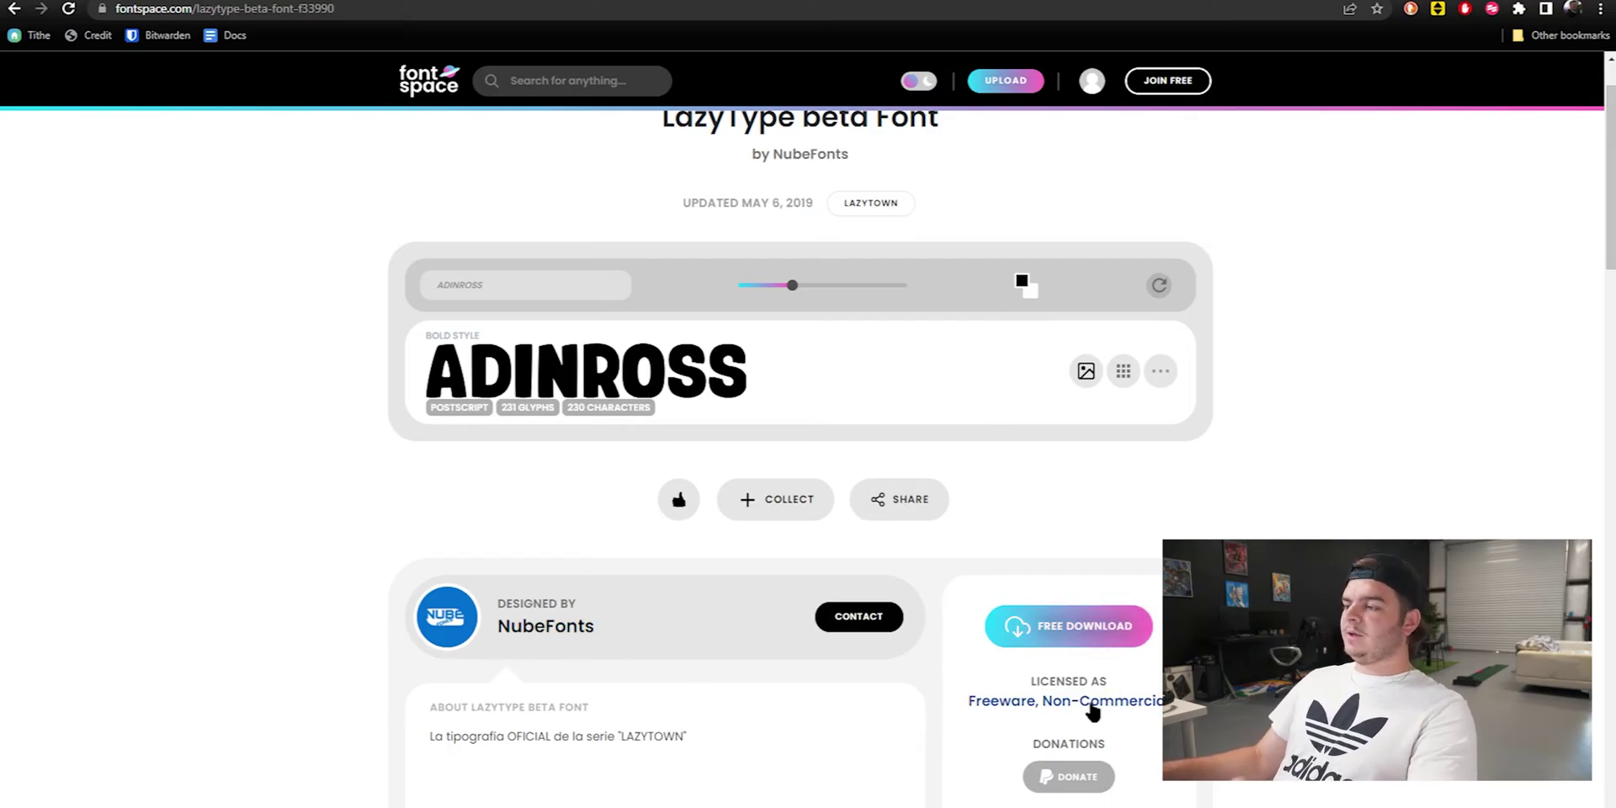
pyautogui.scroll(-1, 1086, 706)
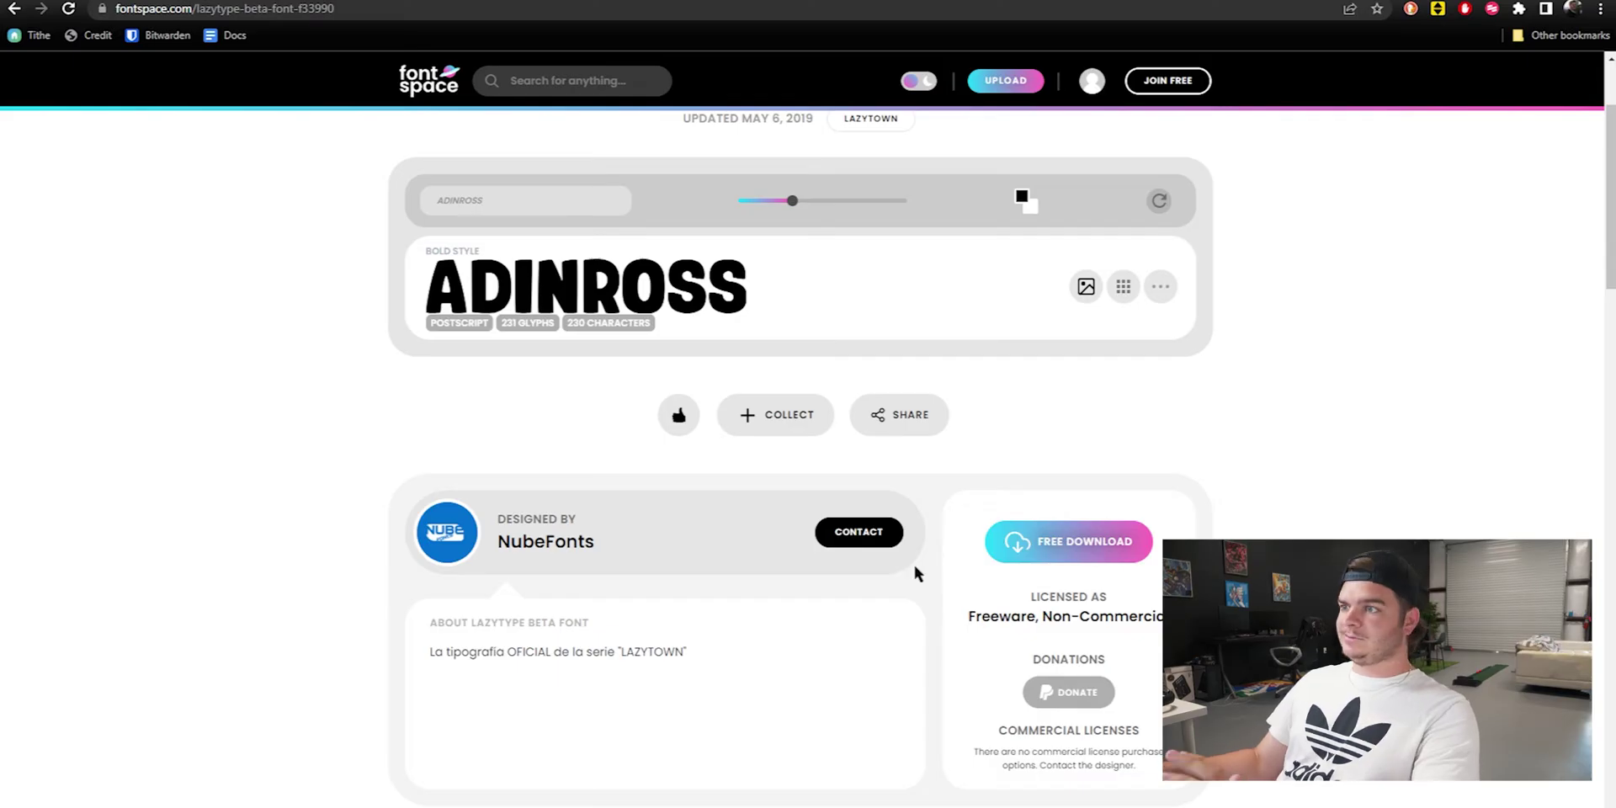
pyautogui.scroll(2, 918, 574)
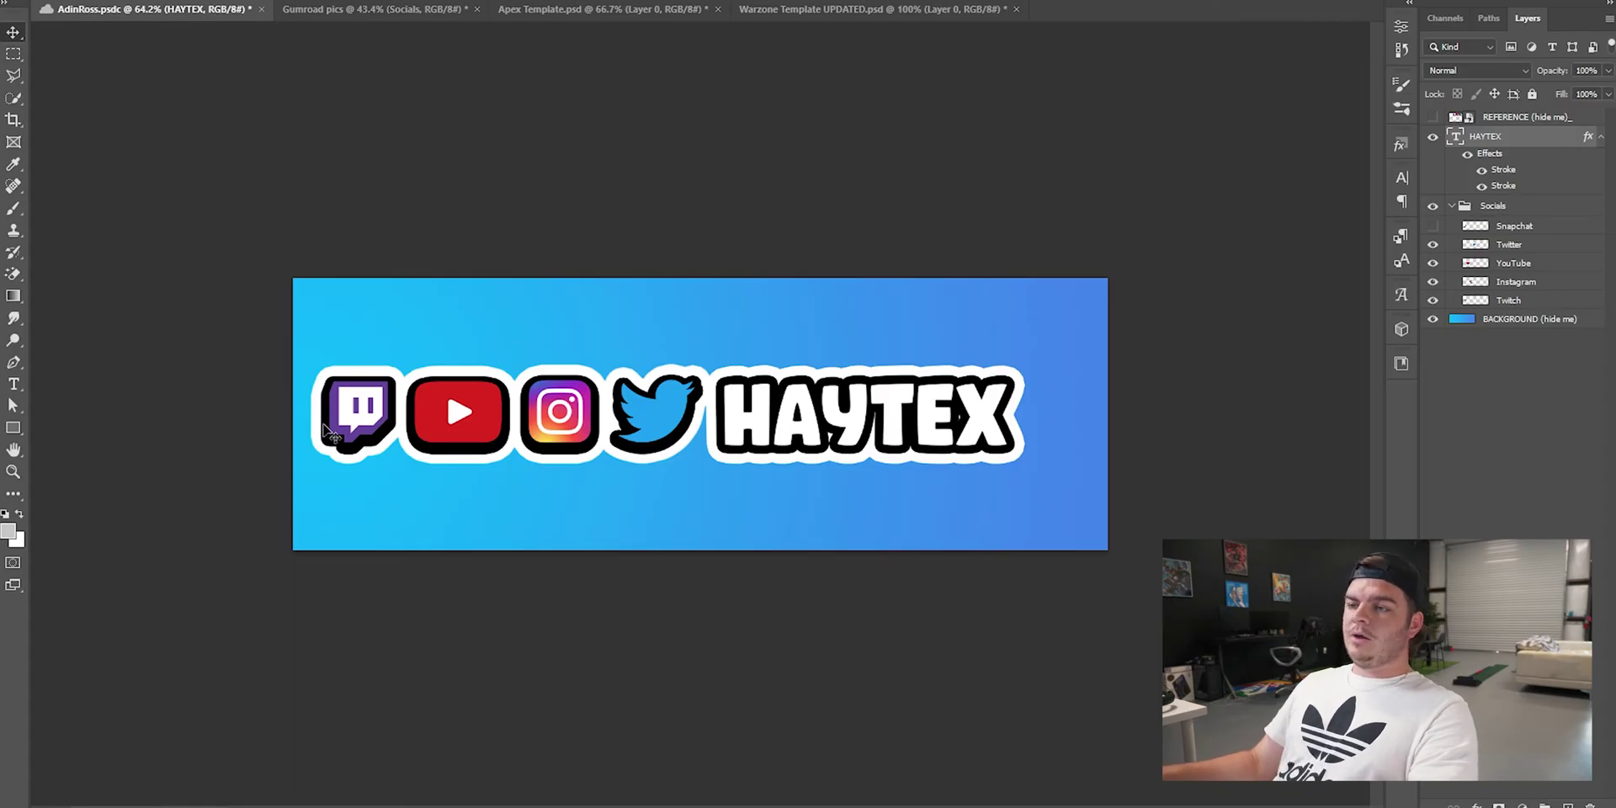
# Step: Try repositioning the Twitch and Snapchat icons, then hide Snapchat so Twitch leads the row
pyautogui.moveTo(350, 425); pyautogui.dragTo(374, 319)
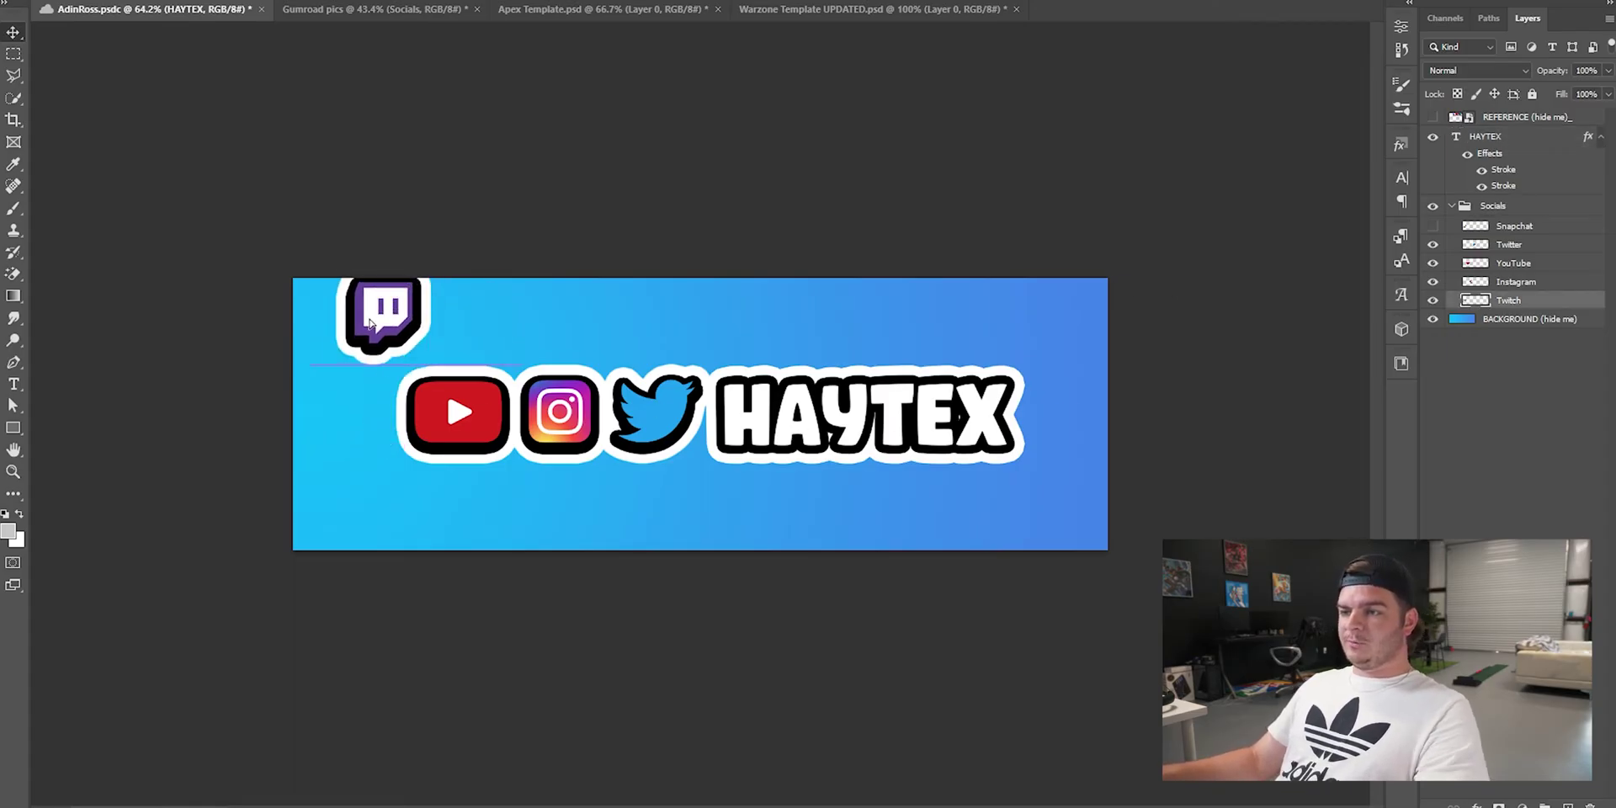
pyautogui.hotkey('ctrl', 'z')
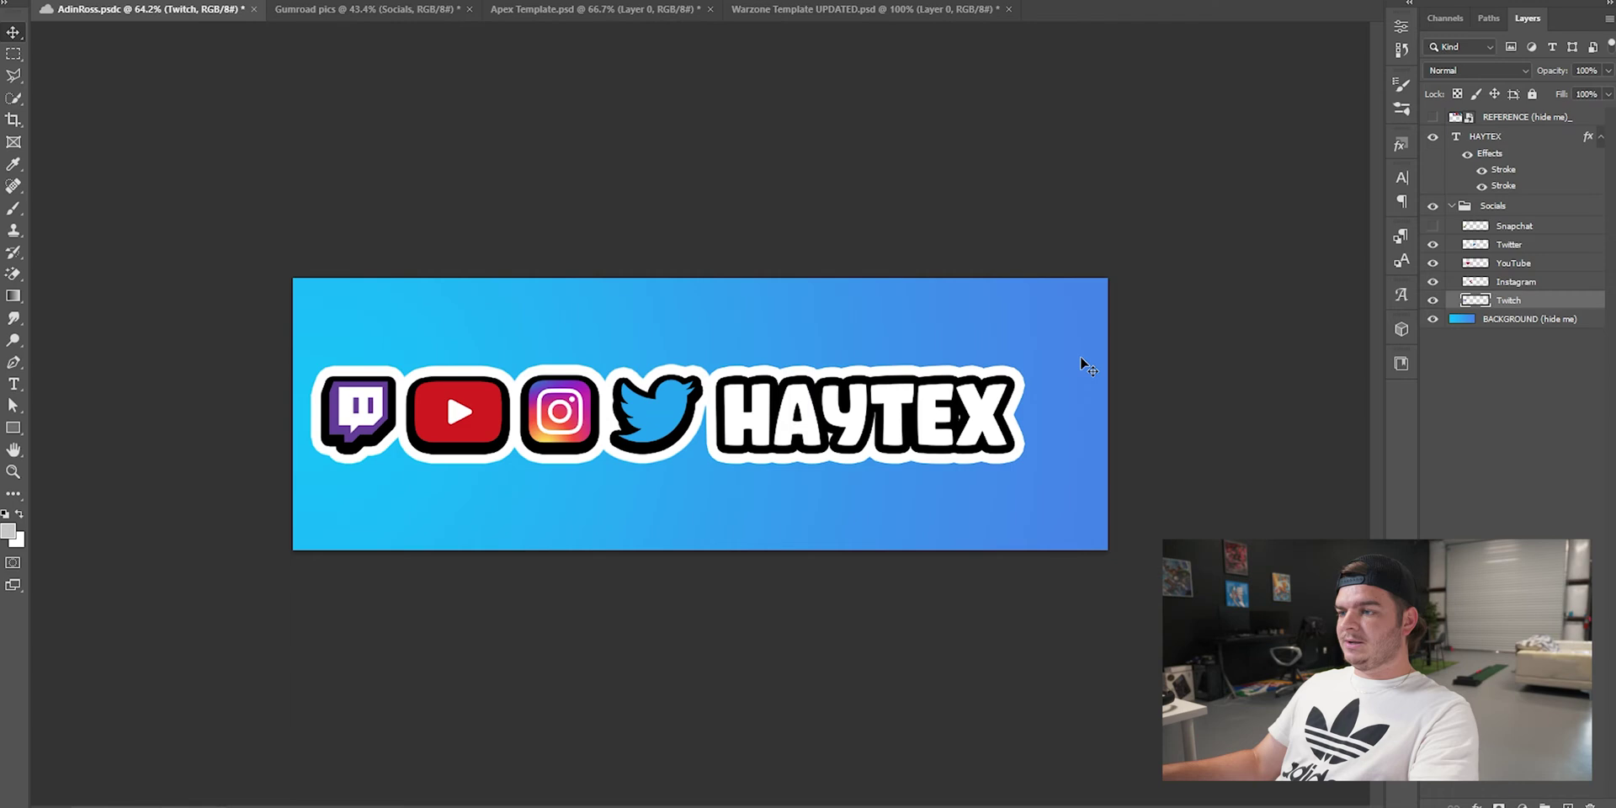
pyautogui.click(1433, 226)
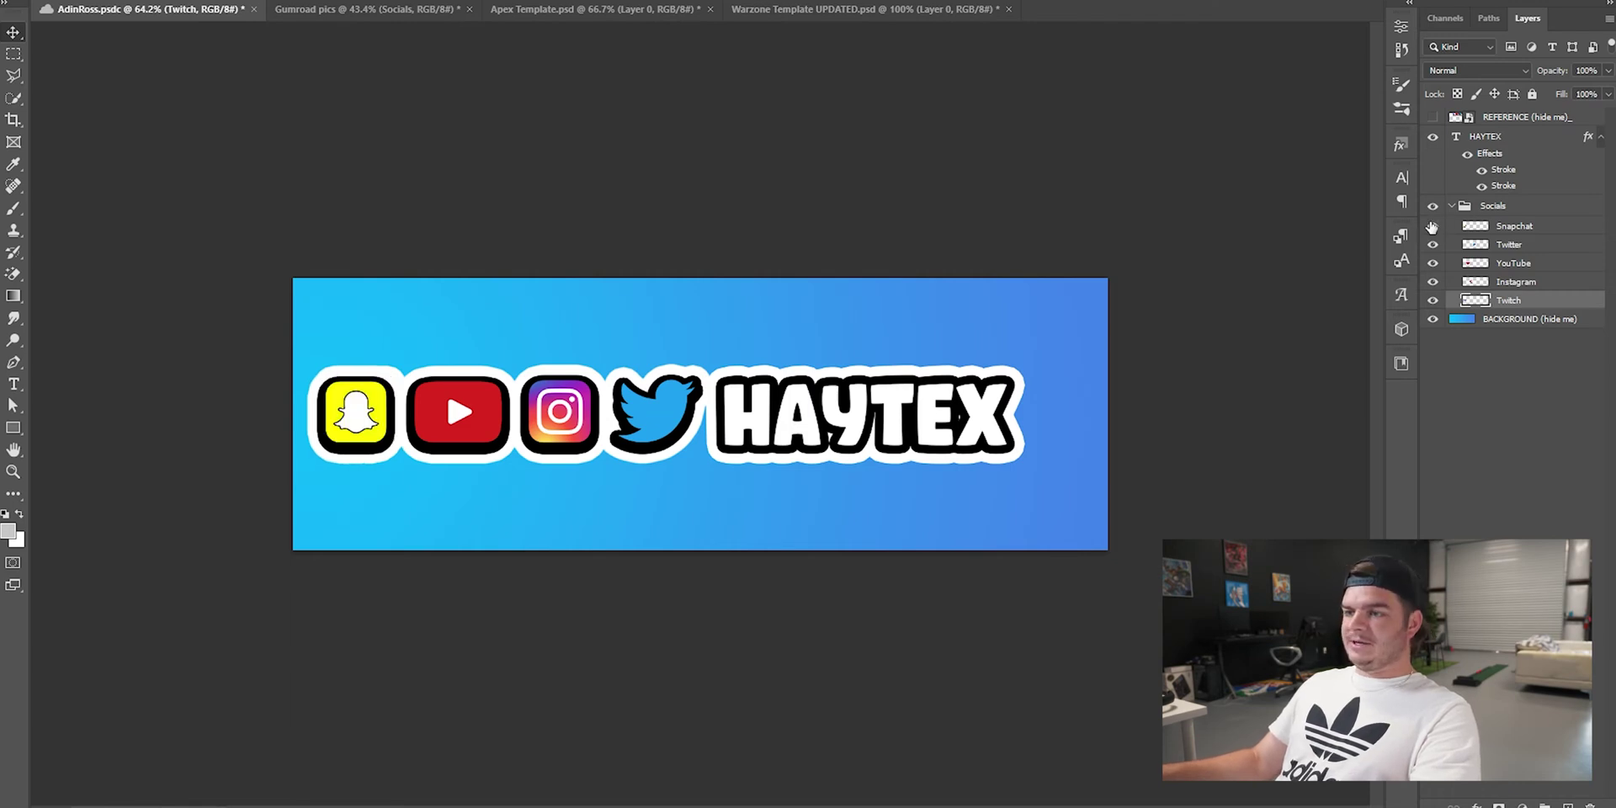
pyautogui.click(1433, 225)
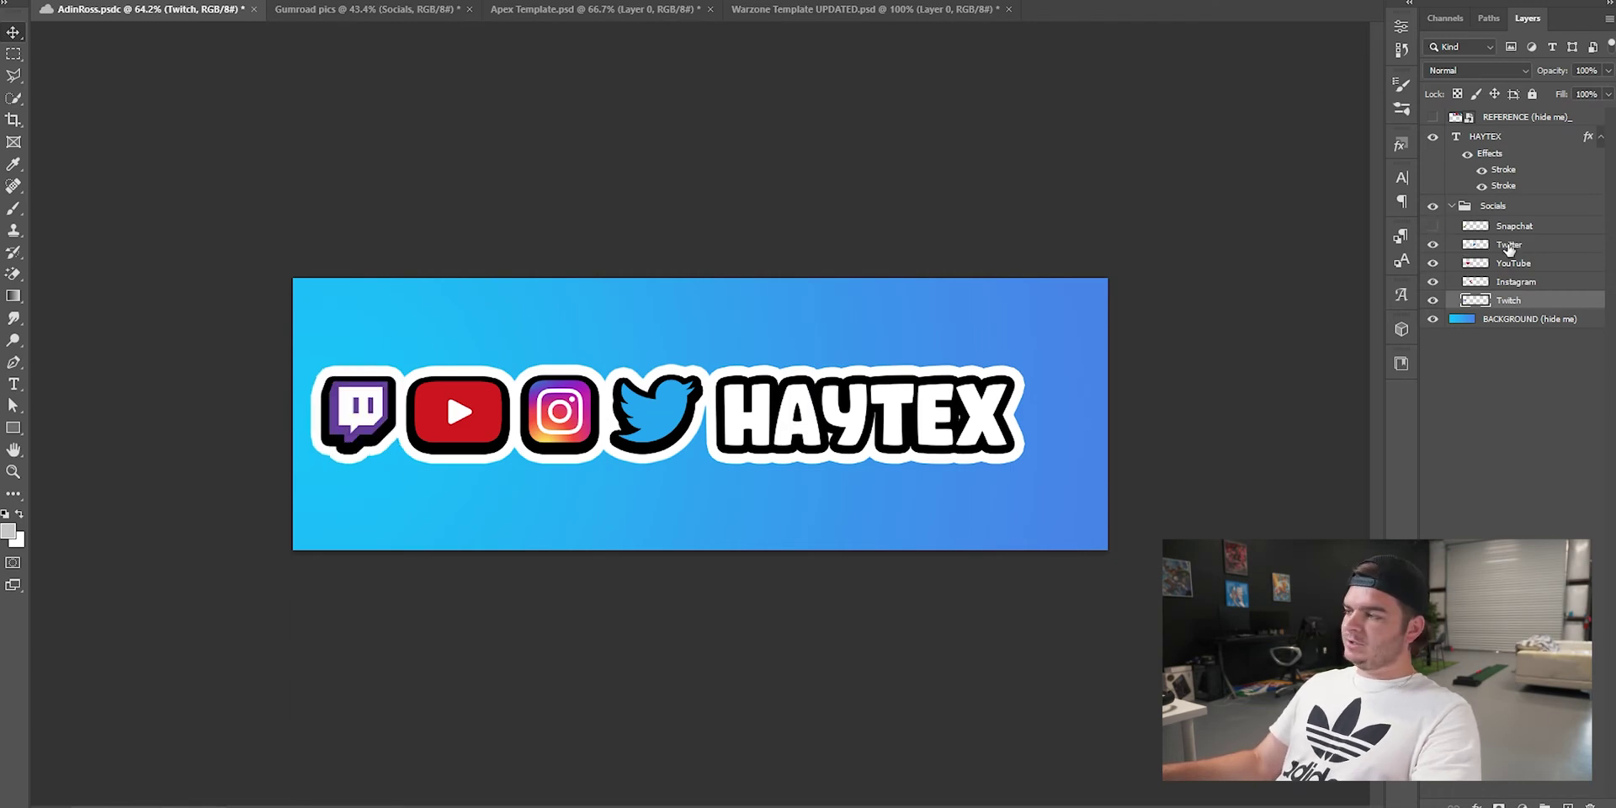
pyautogui.click(1433, 225)
pyautogui.moveTo(403, 418); pyautogui.dragTo(351, 414)
pyautogui.hotkey('shift', 'Right')
pyautogui.hotkey('shift', 'Right')
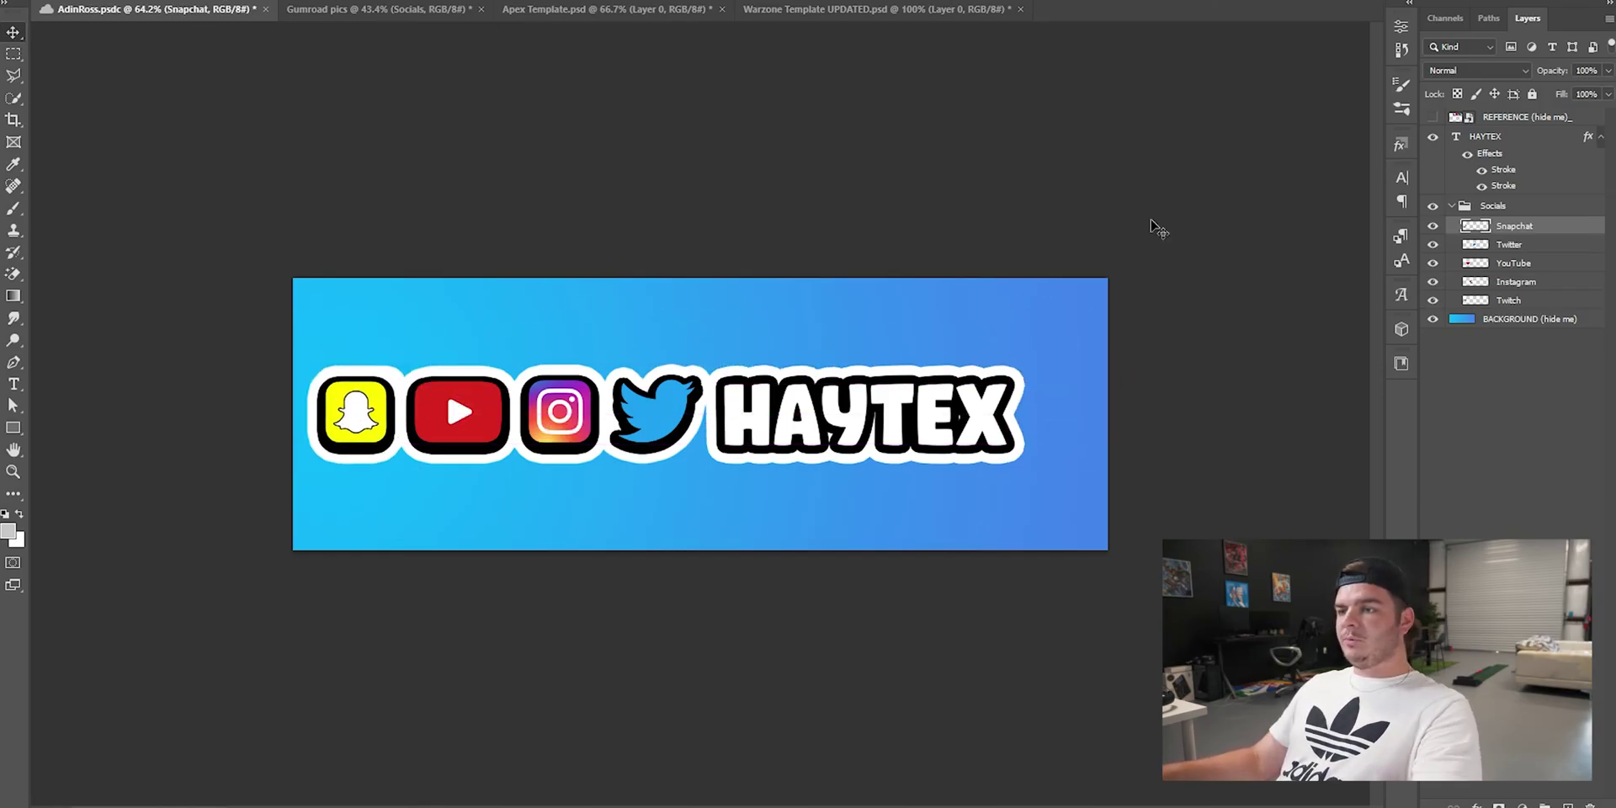
pyautogui.click(1433, 226)
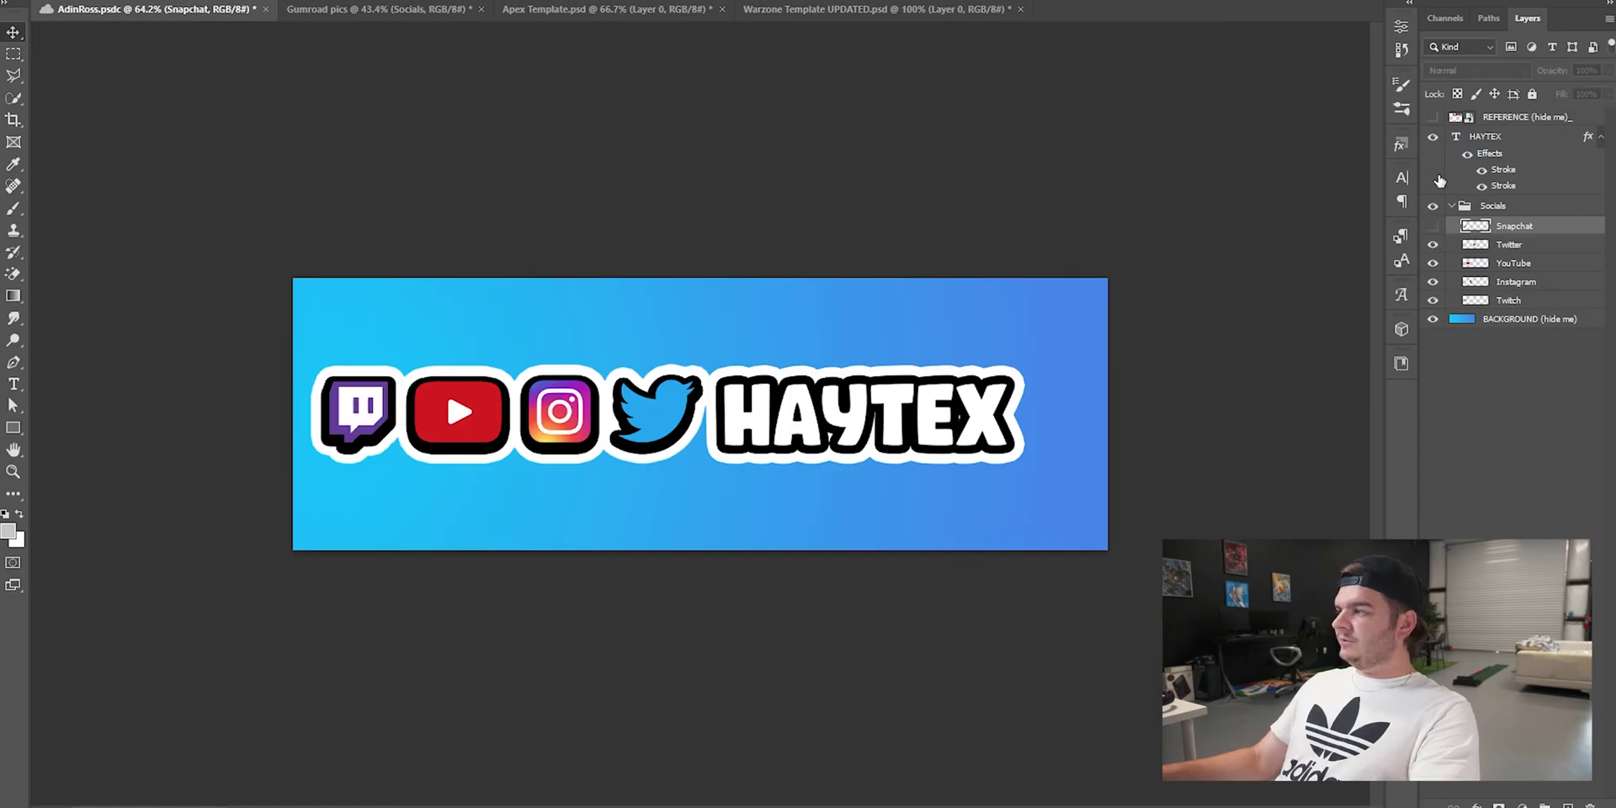
# Step: Hide the blue BACKGROUND layer for transparency, briefly checking the ADINROSS reference layer
pyautogui.click(1434, 320)
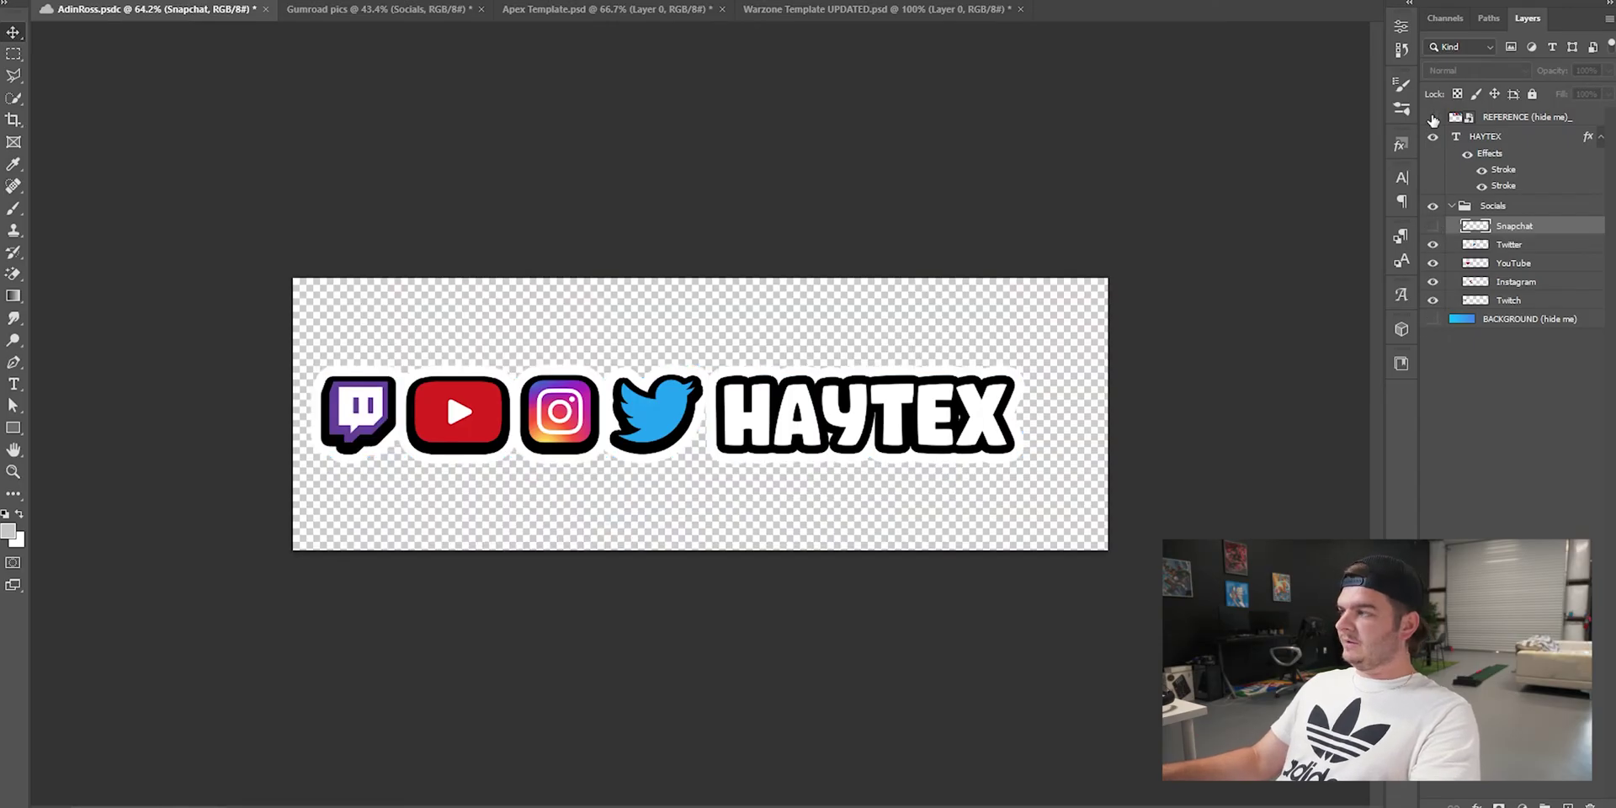
pyautogui.click(1433, 117)
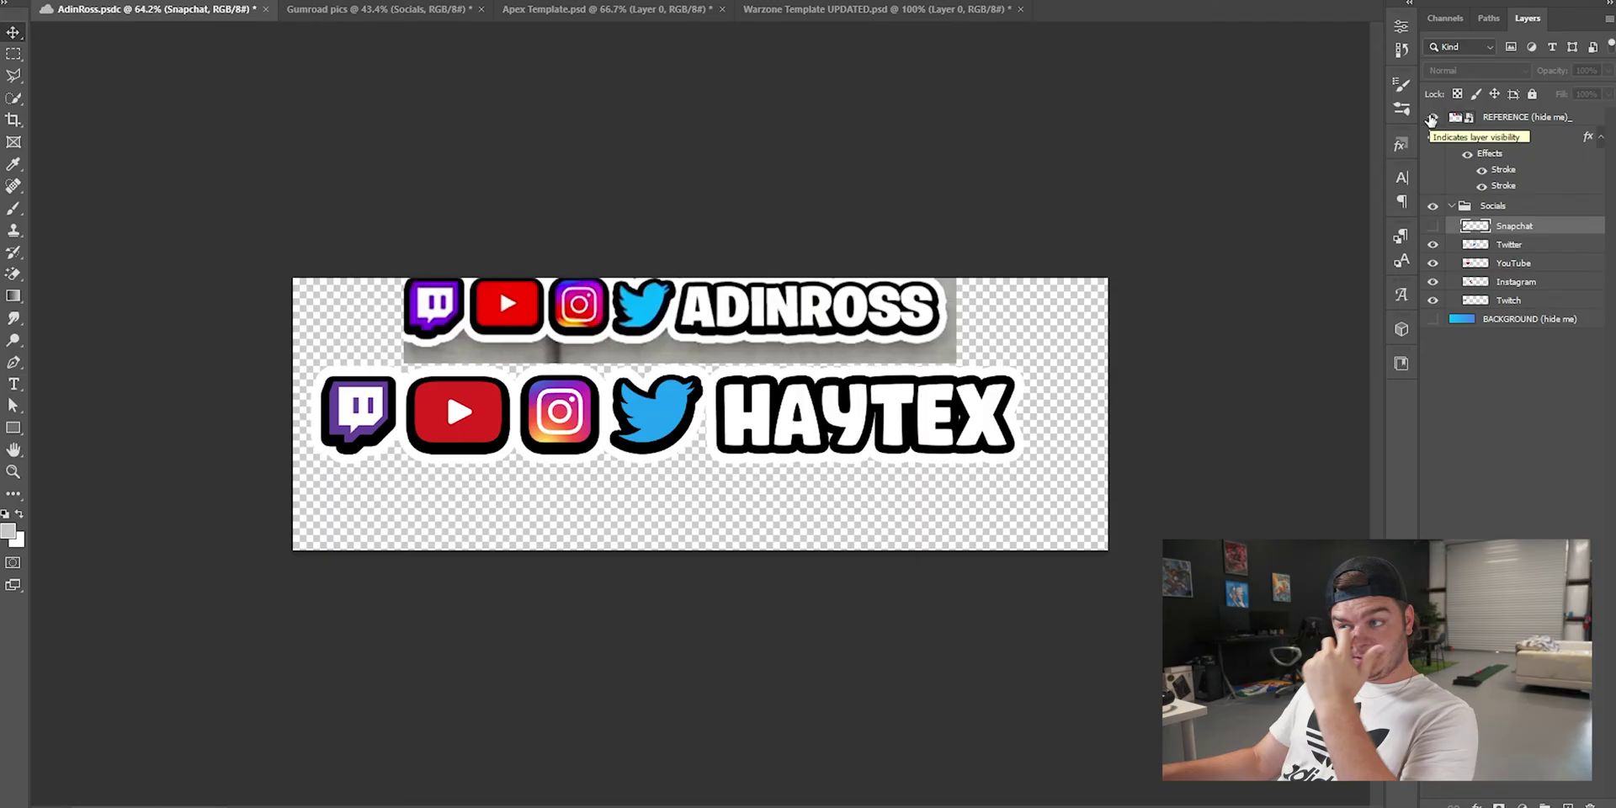
pyautogui.click(1433, 118)
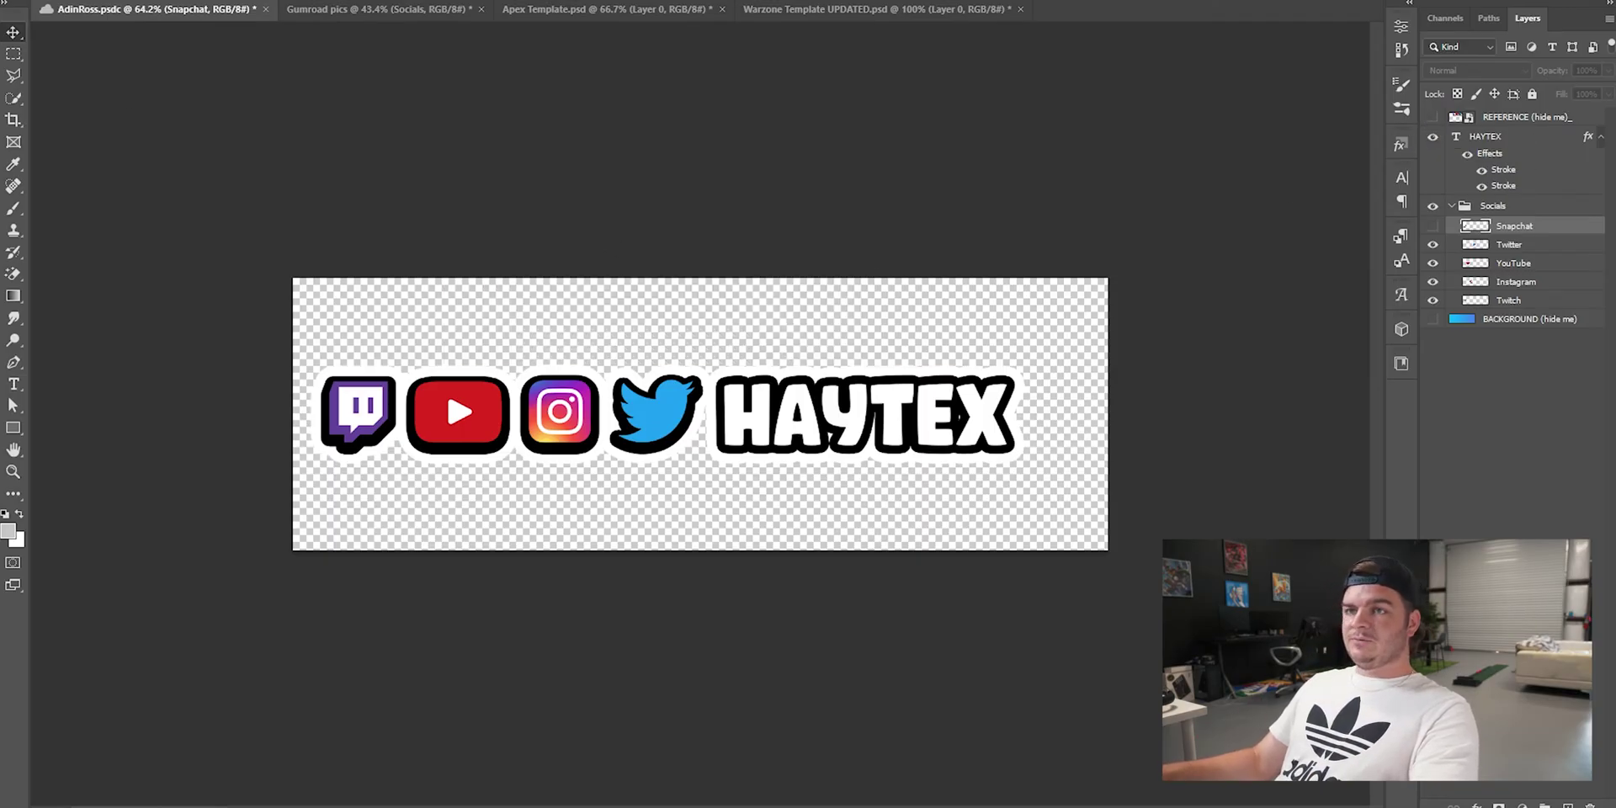
pyautogui.click(25, 0)
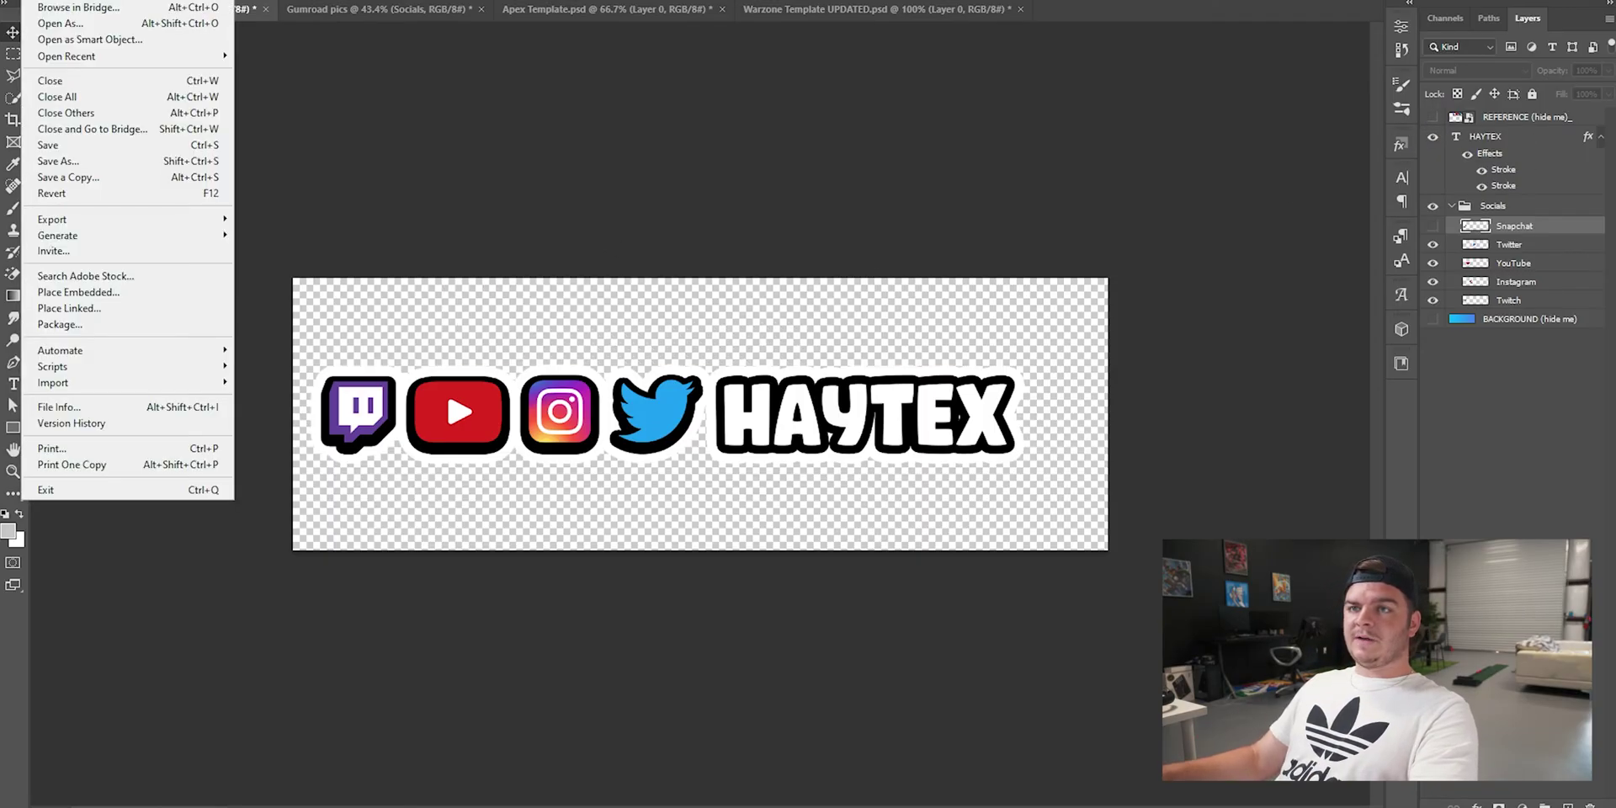
# Step: Quick Export as PNG to the Desktop, naming the file 'WHATEVER YOU WANT'
pyautogui.moveTo(93, 225)
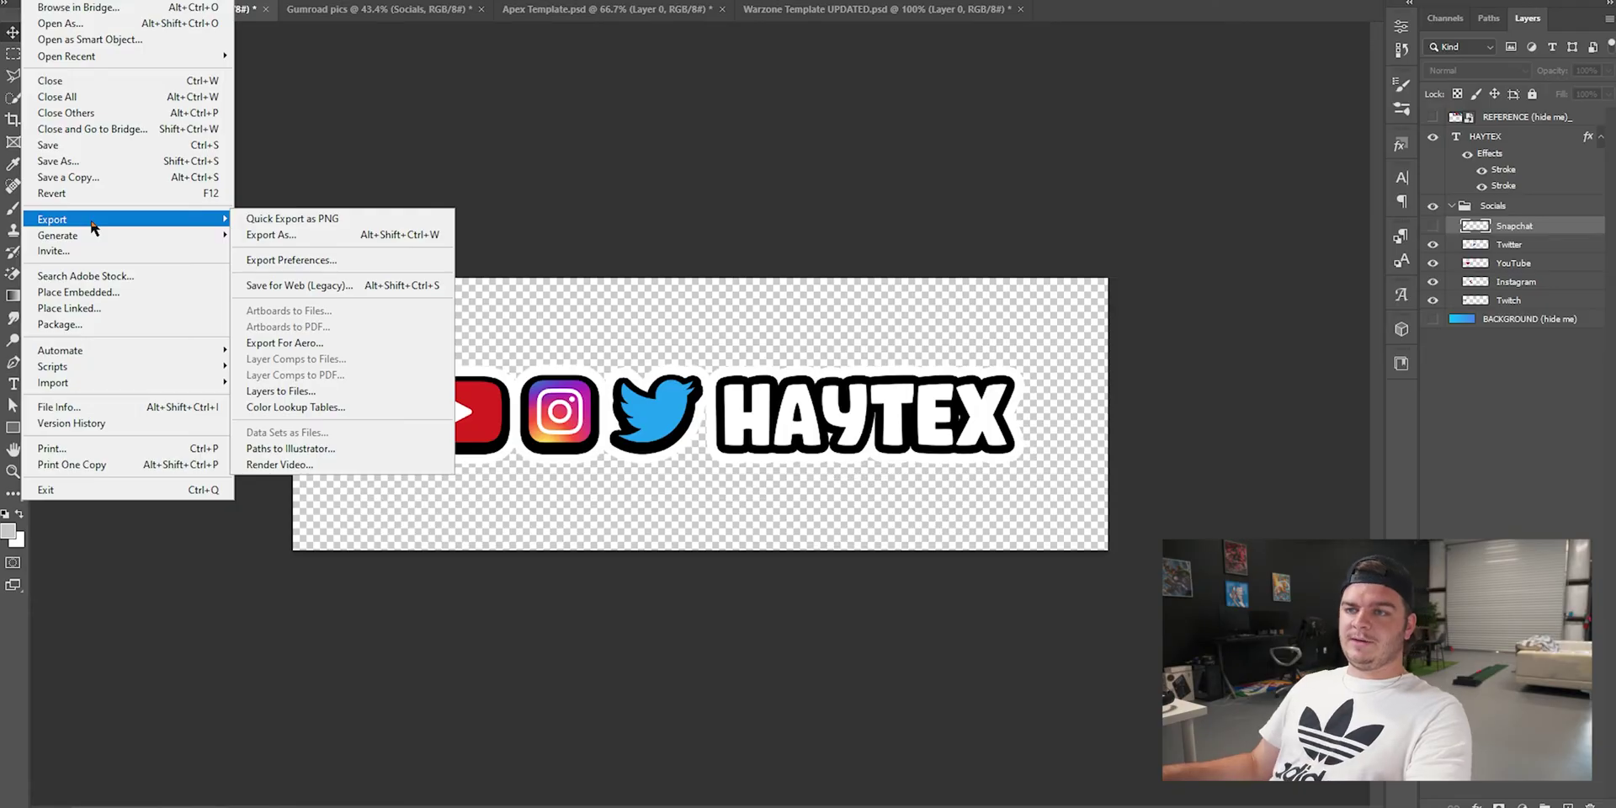
pyautogui.click(275, 220)
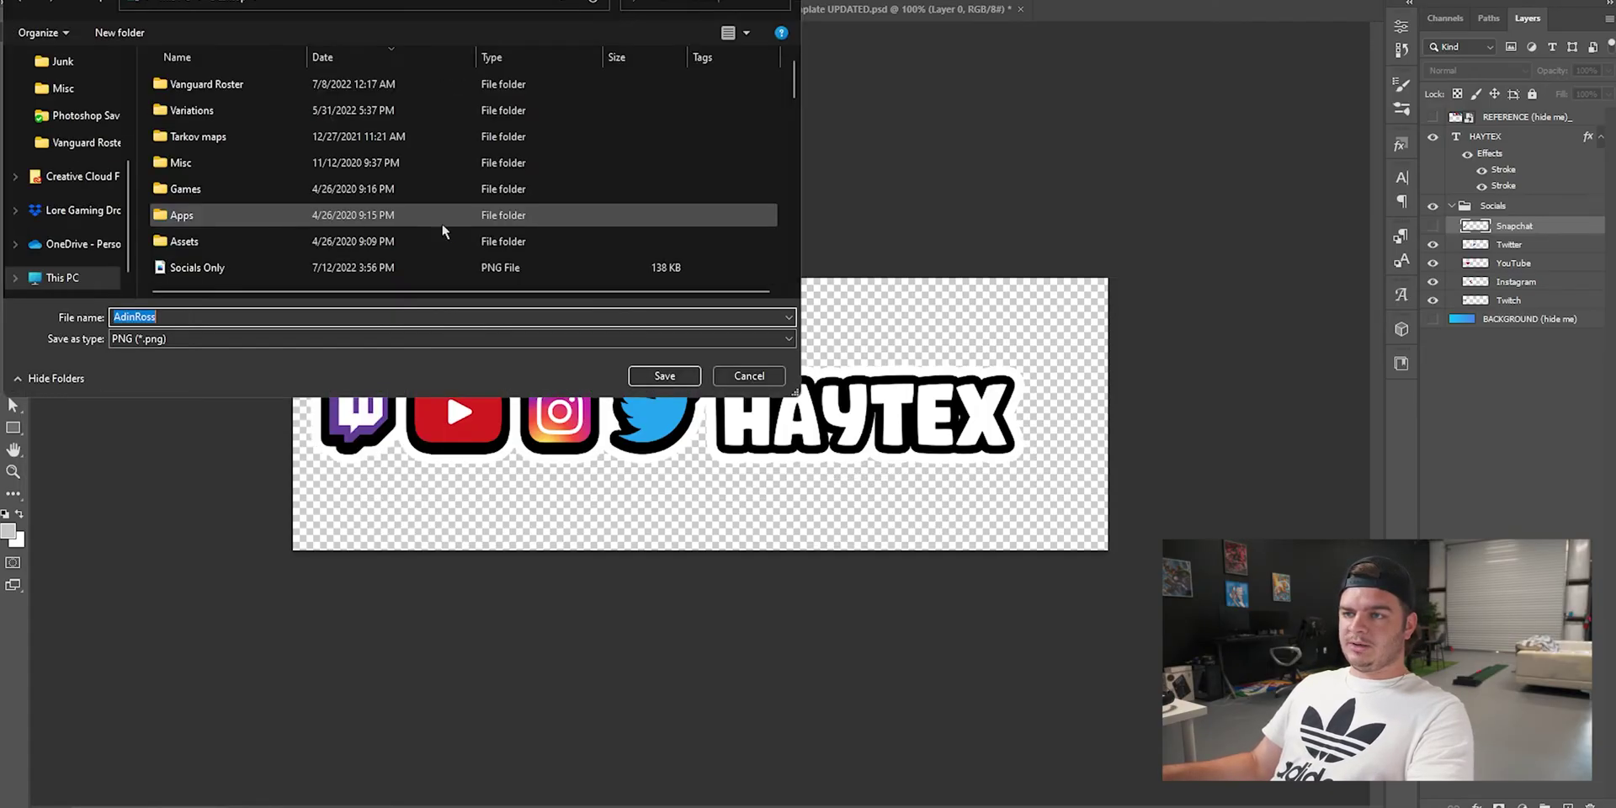
pyautogui.scroll(2, 95, 126)
pyautogui.click(72, 95)
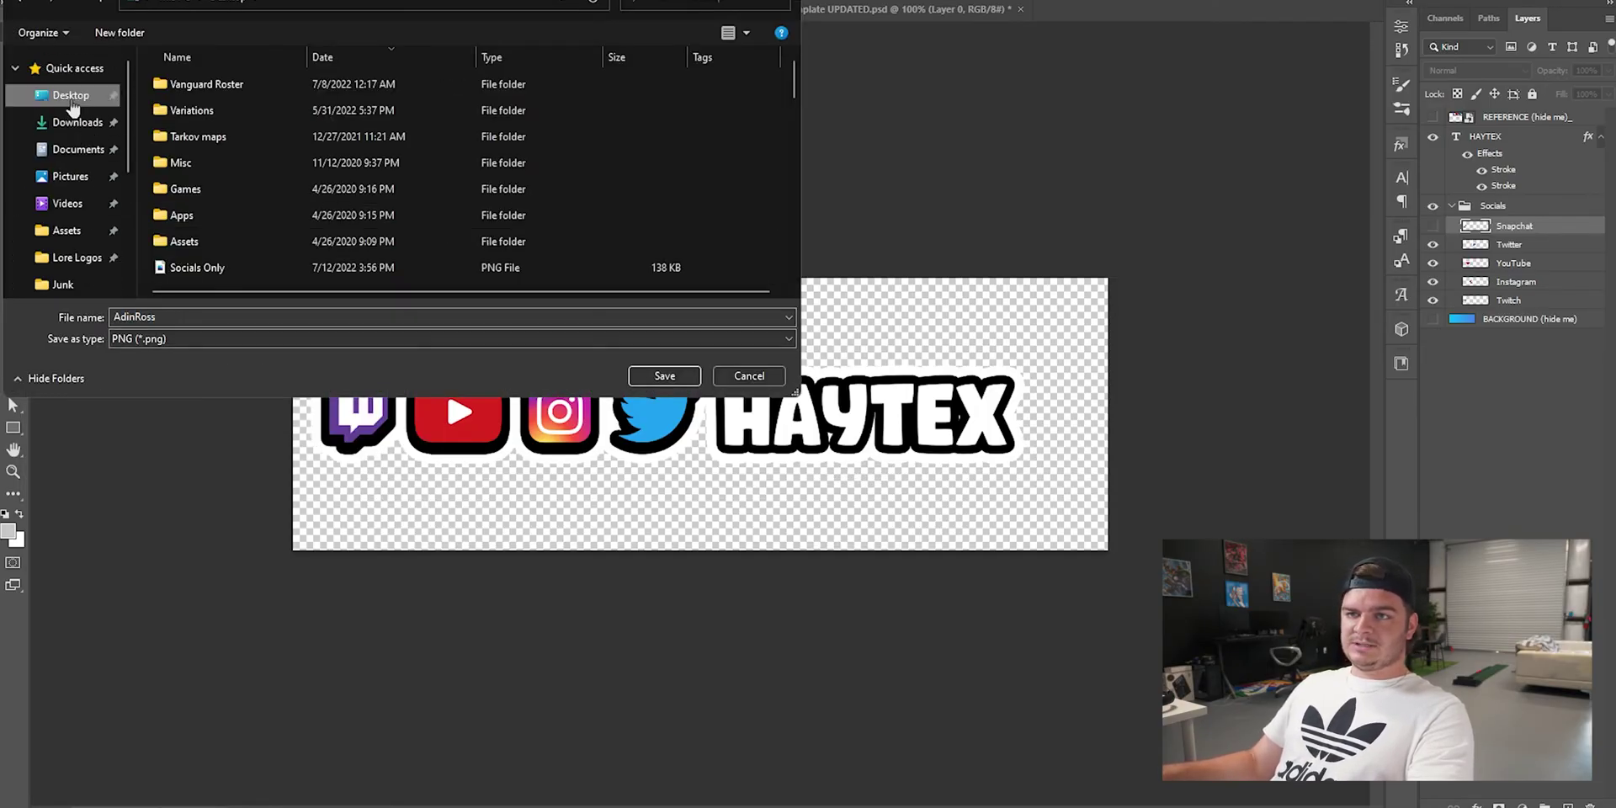
pyautogui.doubleClick(183, 314)
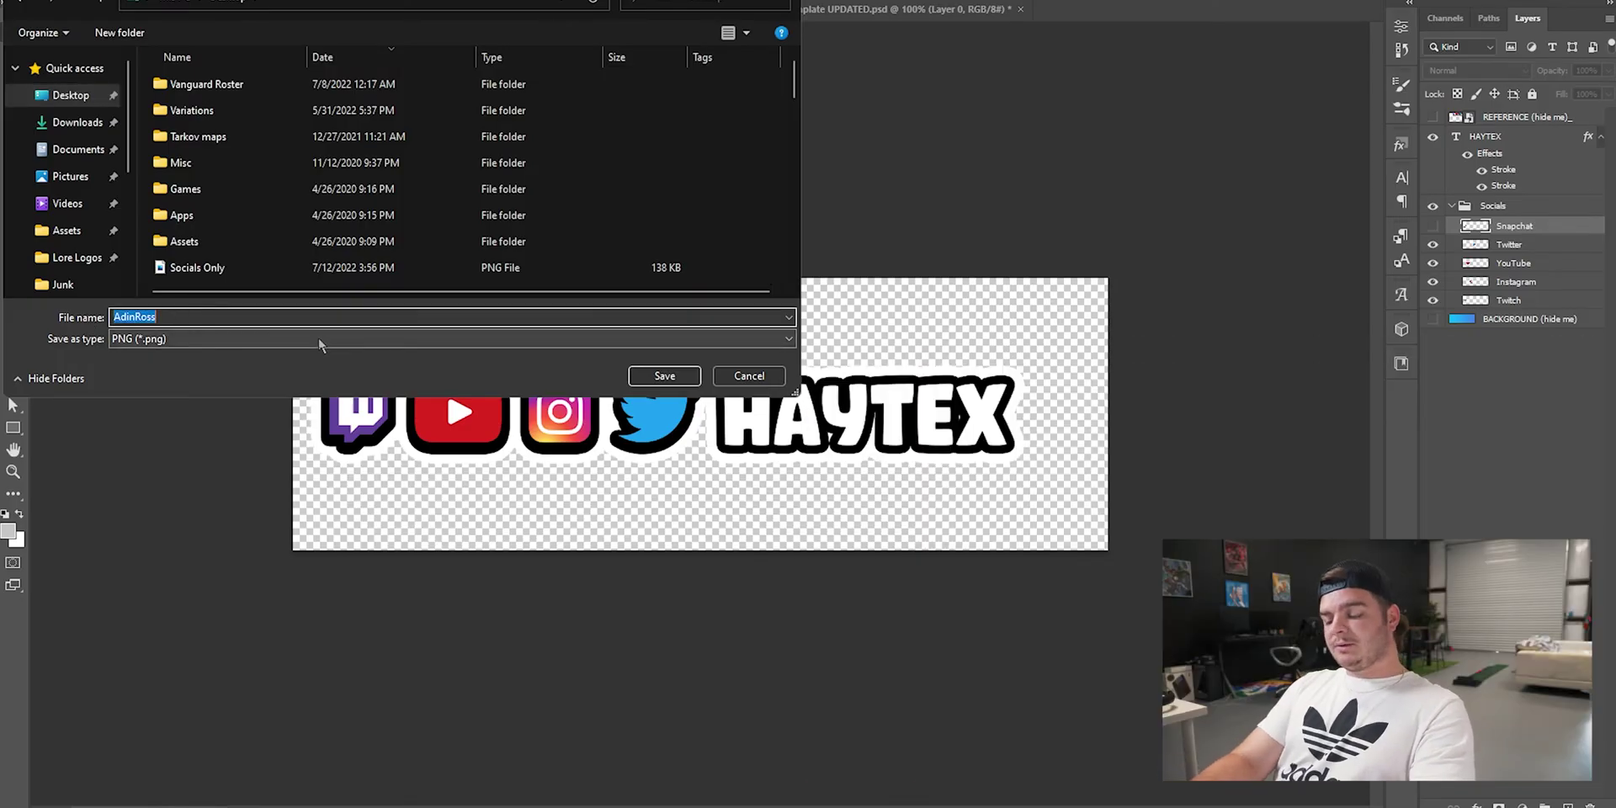
pyautogui.write('WHATEVER YOU WANT')
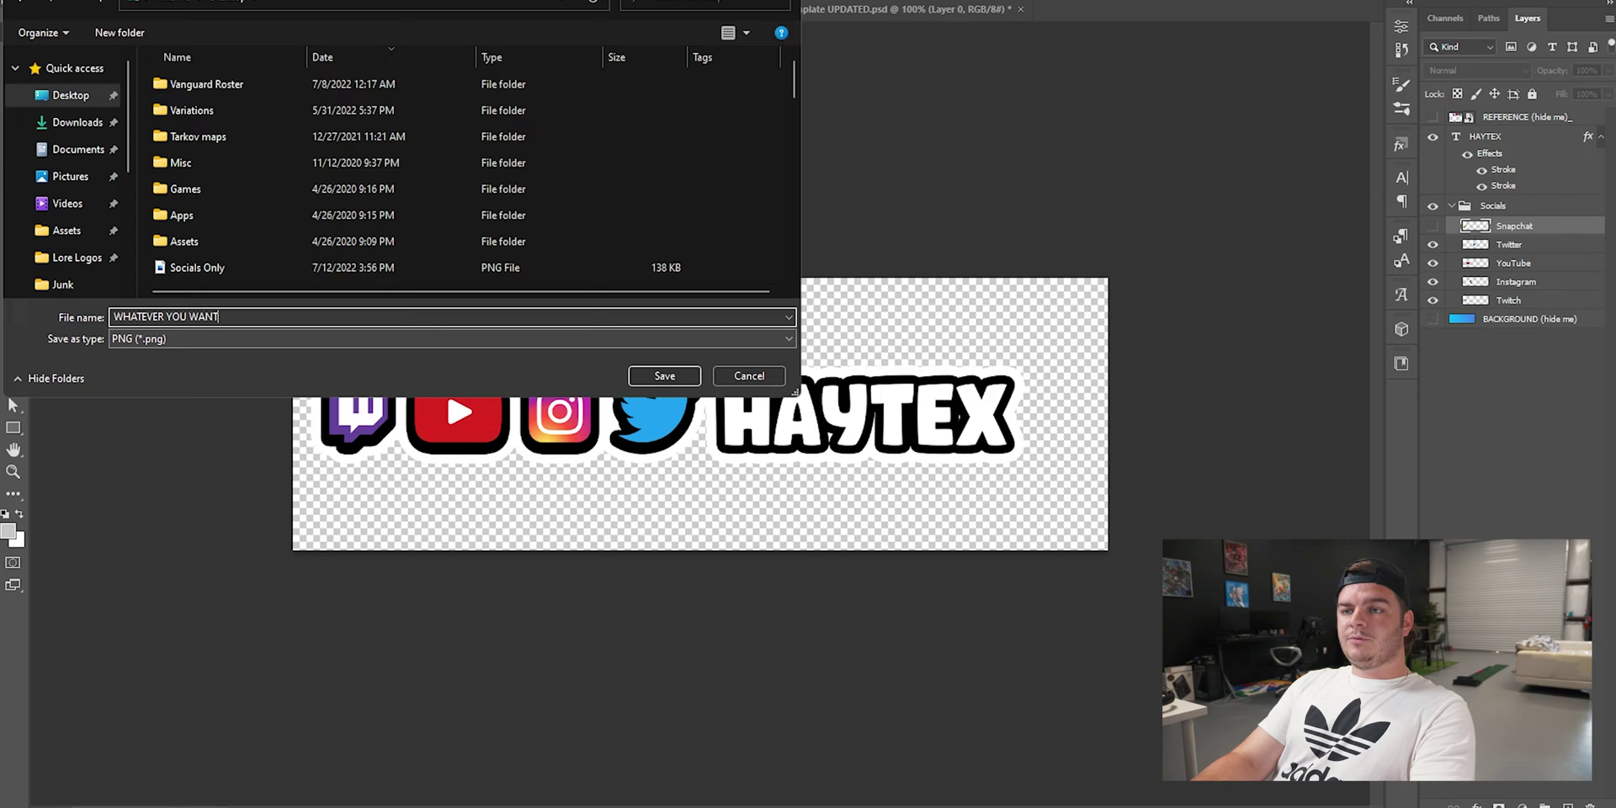
# Step: Cancel the PNG save, dismiss the Honey tips panel, and open the Pixlr E photo editor
pyautogui.click(749, 376)
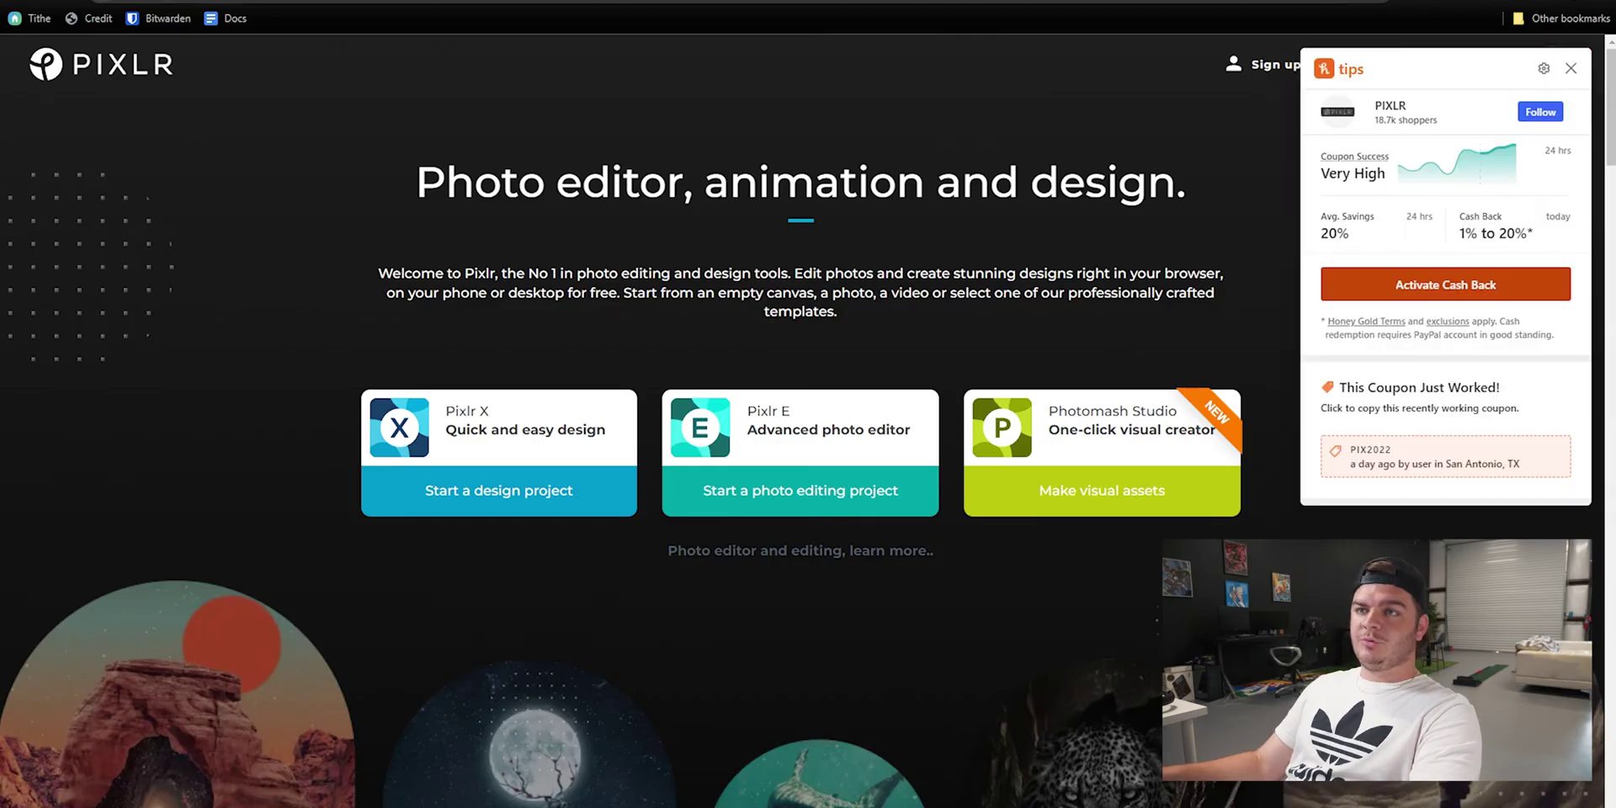
pyautogui.click(1571, 68)
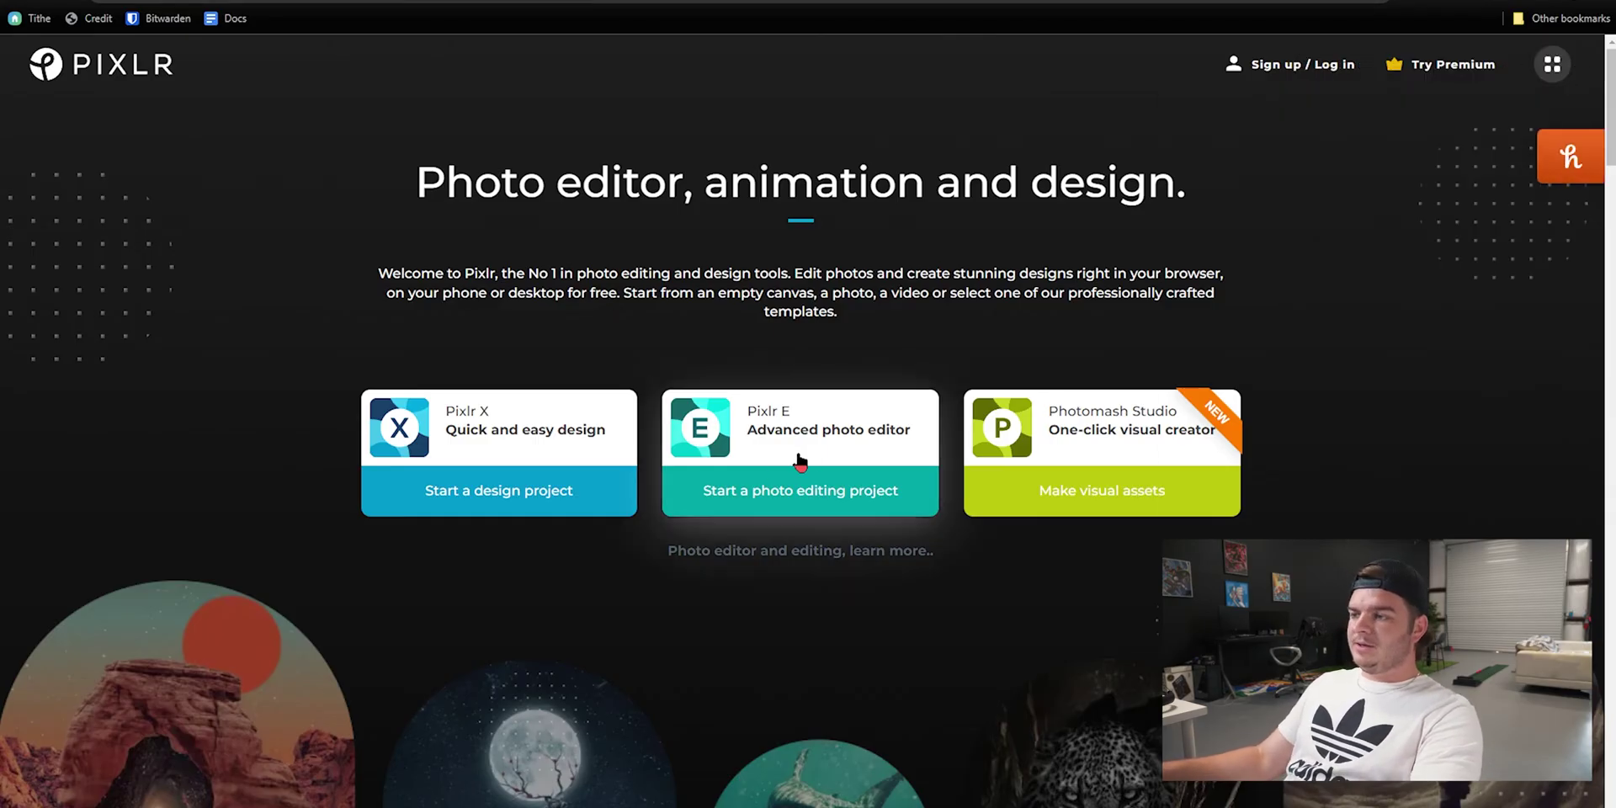
pyautogui.click(832, 467)
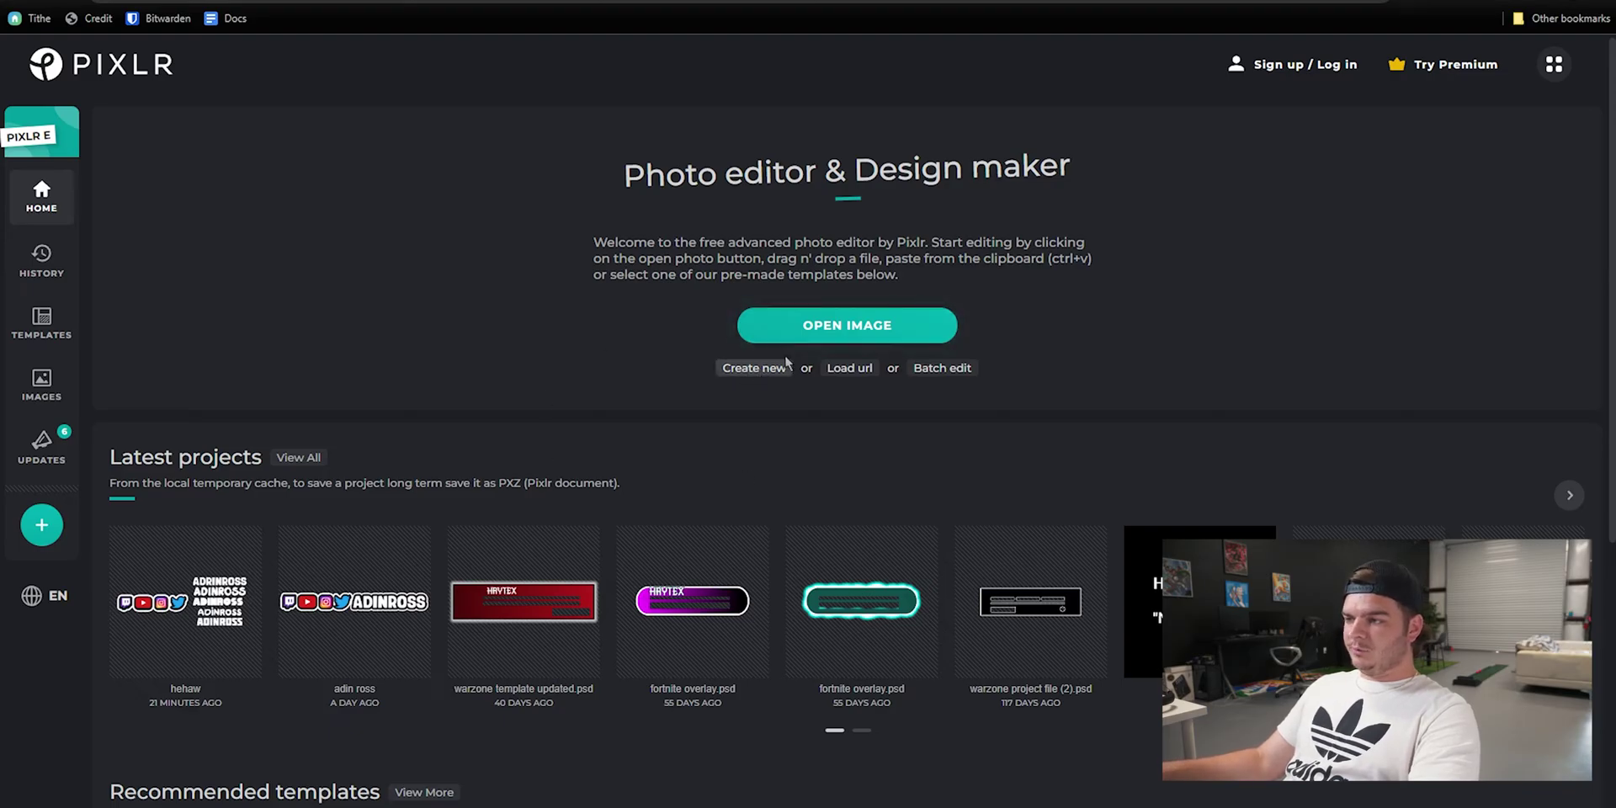
# Step: Create a Social preset Twitter Cover canvas (1500x500) named 'aDIN rOSS ASLDFJK'
pyautogui.click(764, 376)
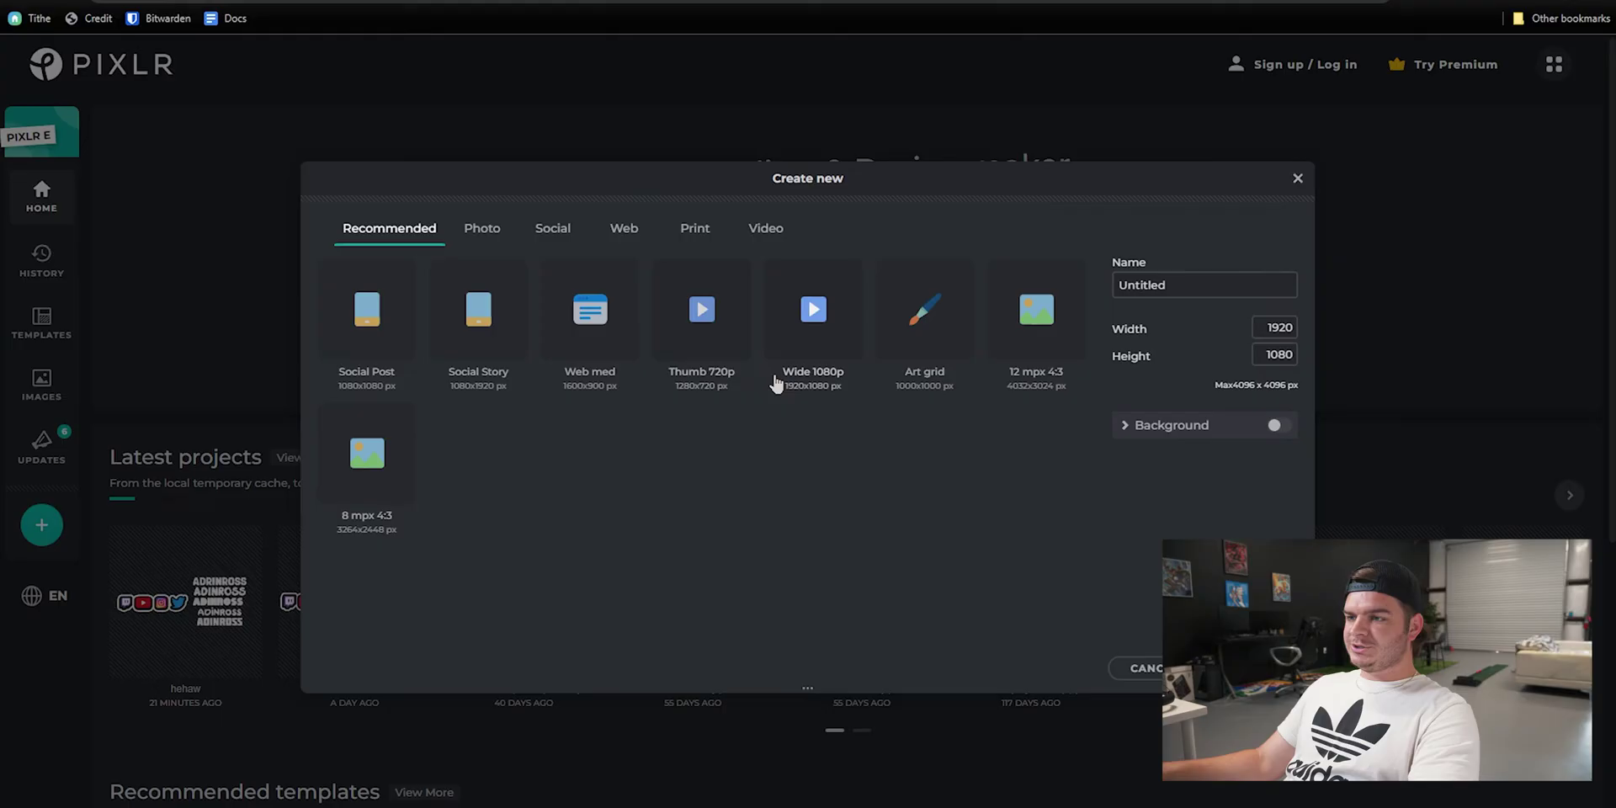
pyautogui.click(558, 241)
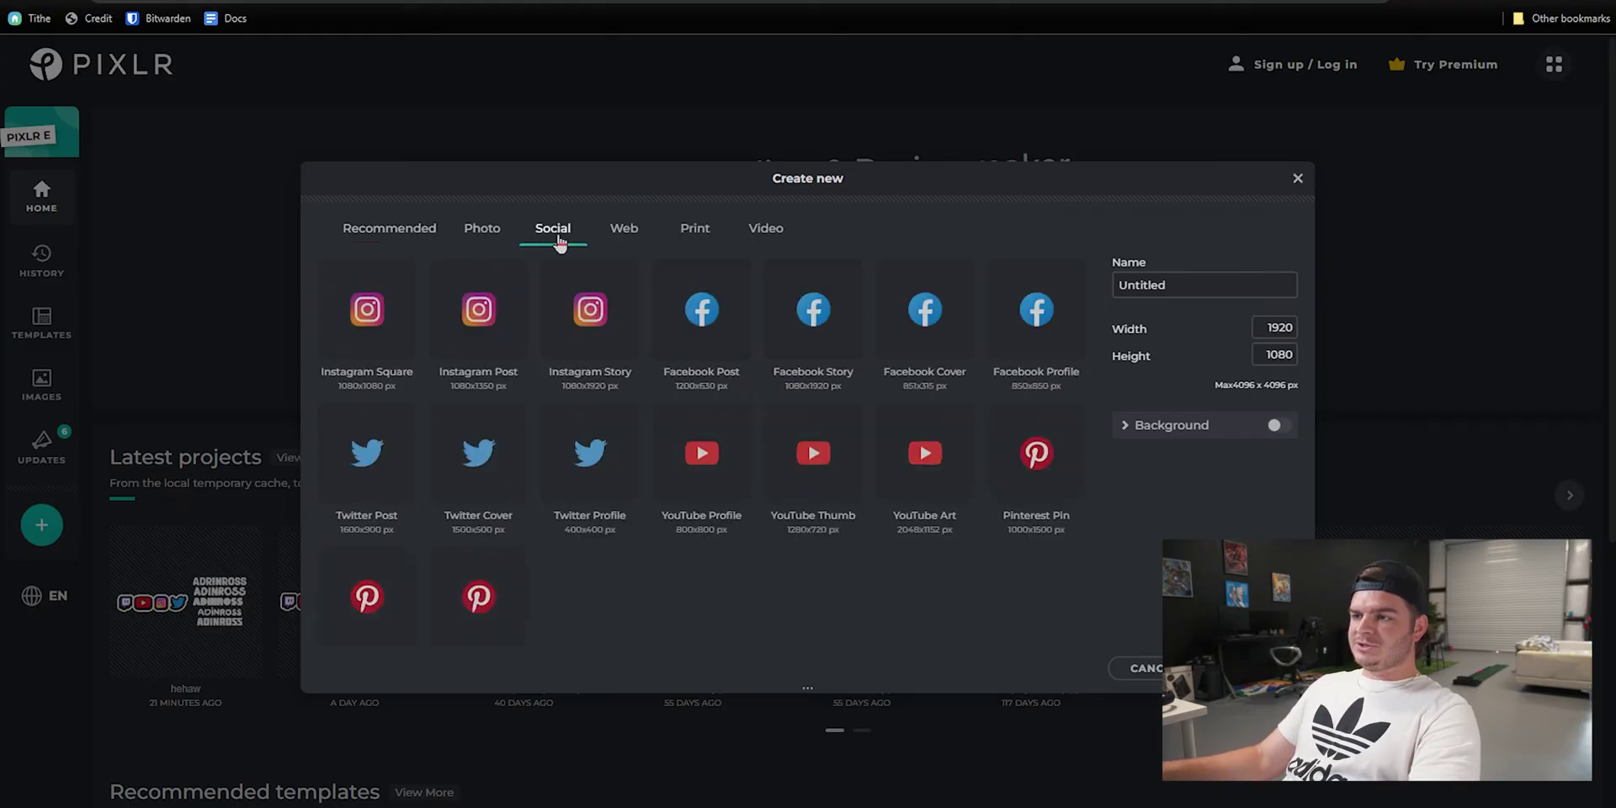
pyautogui.click(478, 476)
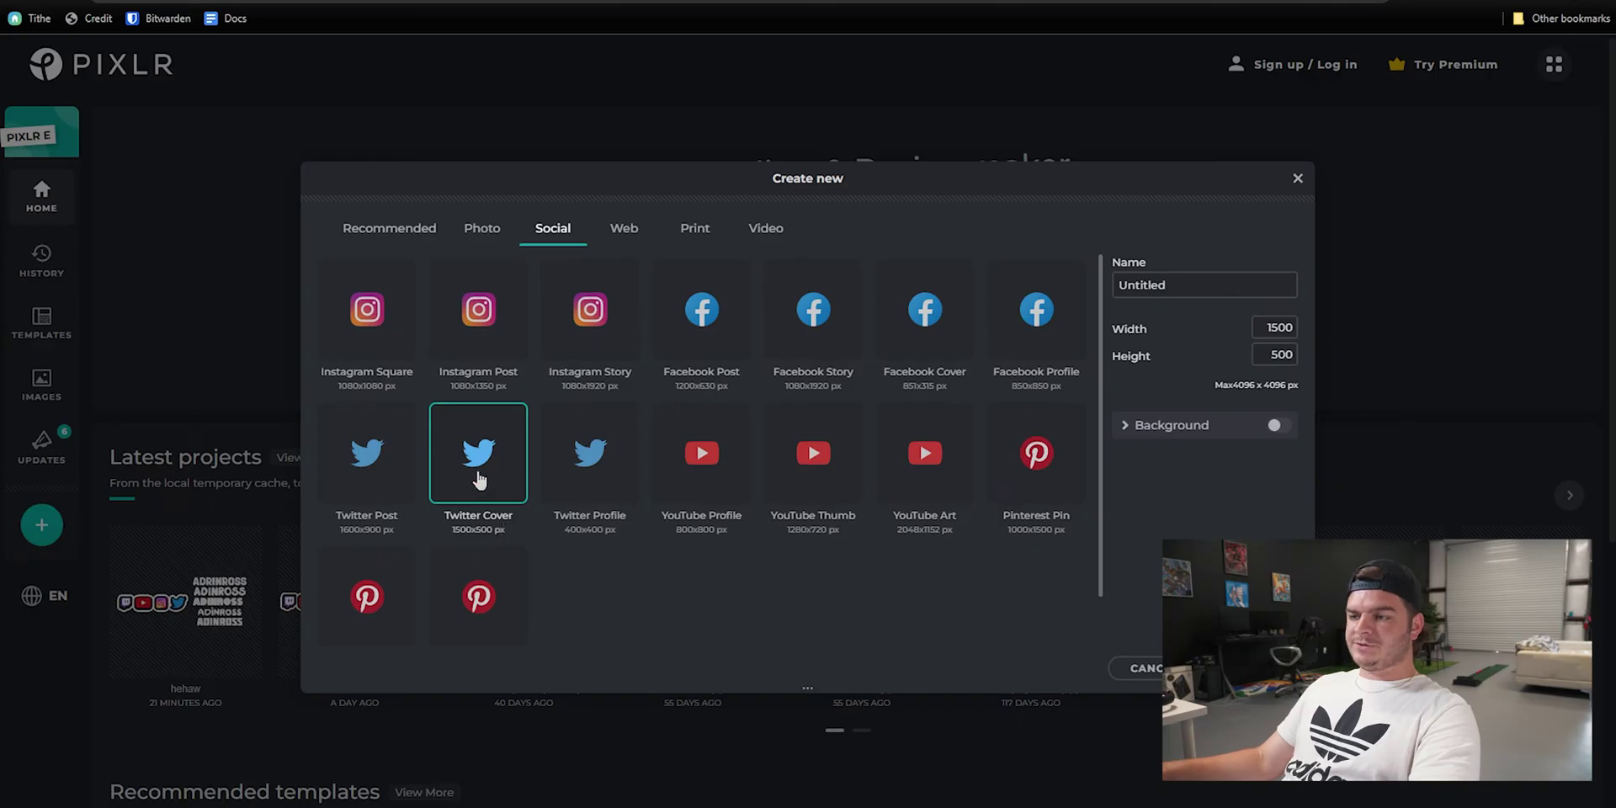
pyautogui.click(1273, 327)
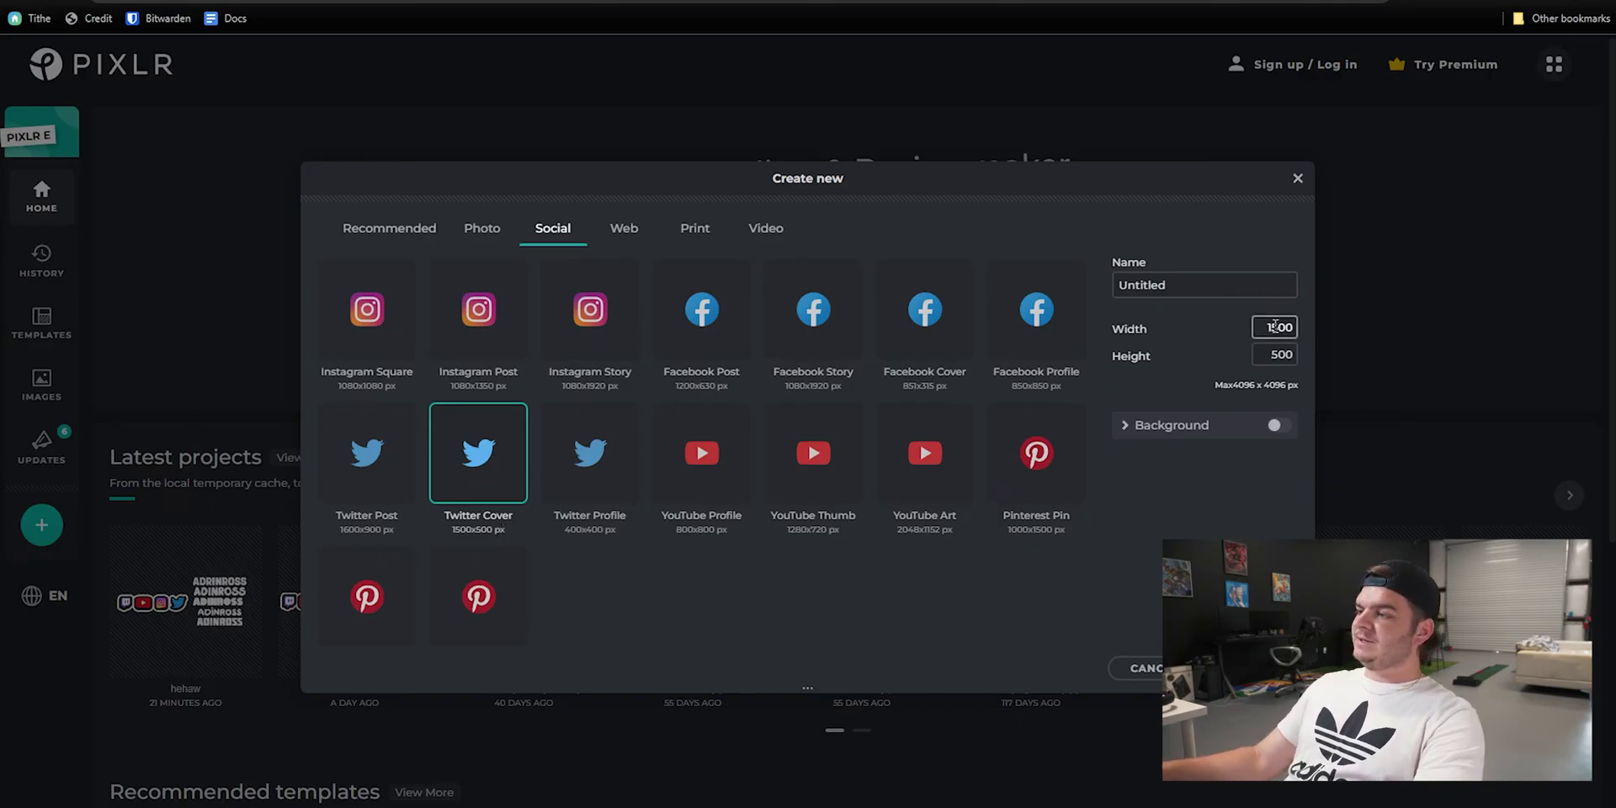
pyautogui.click(1274, 355)
pyautogui.moveTo(1172, 285); pyautogui.dragTo(1084, 292)
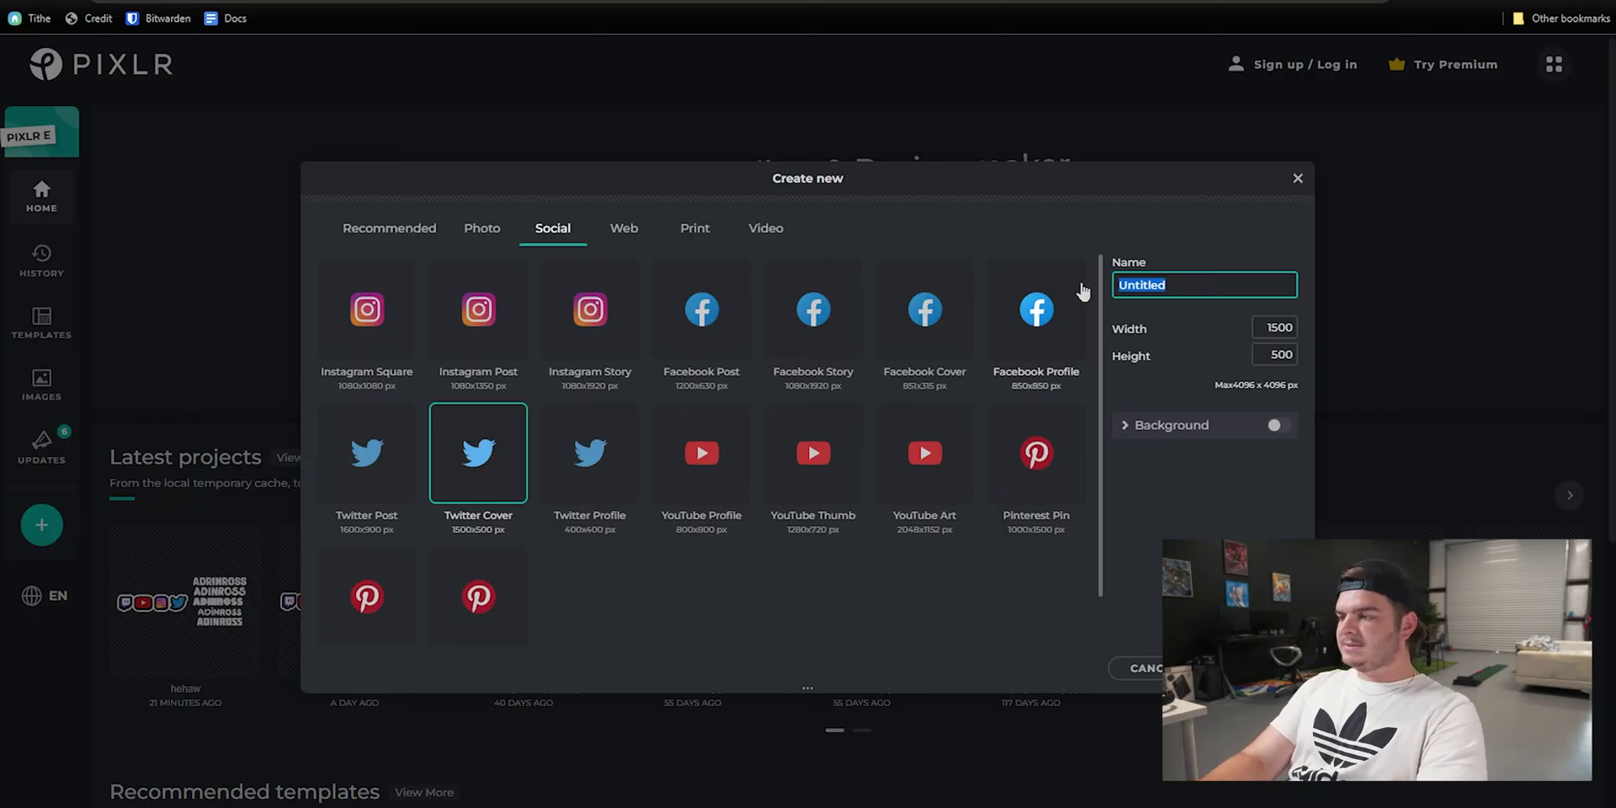
pyautogui.write('aDIN rOSS')
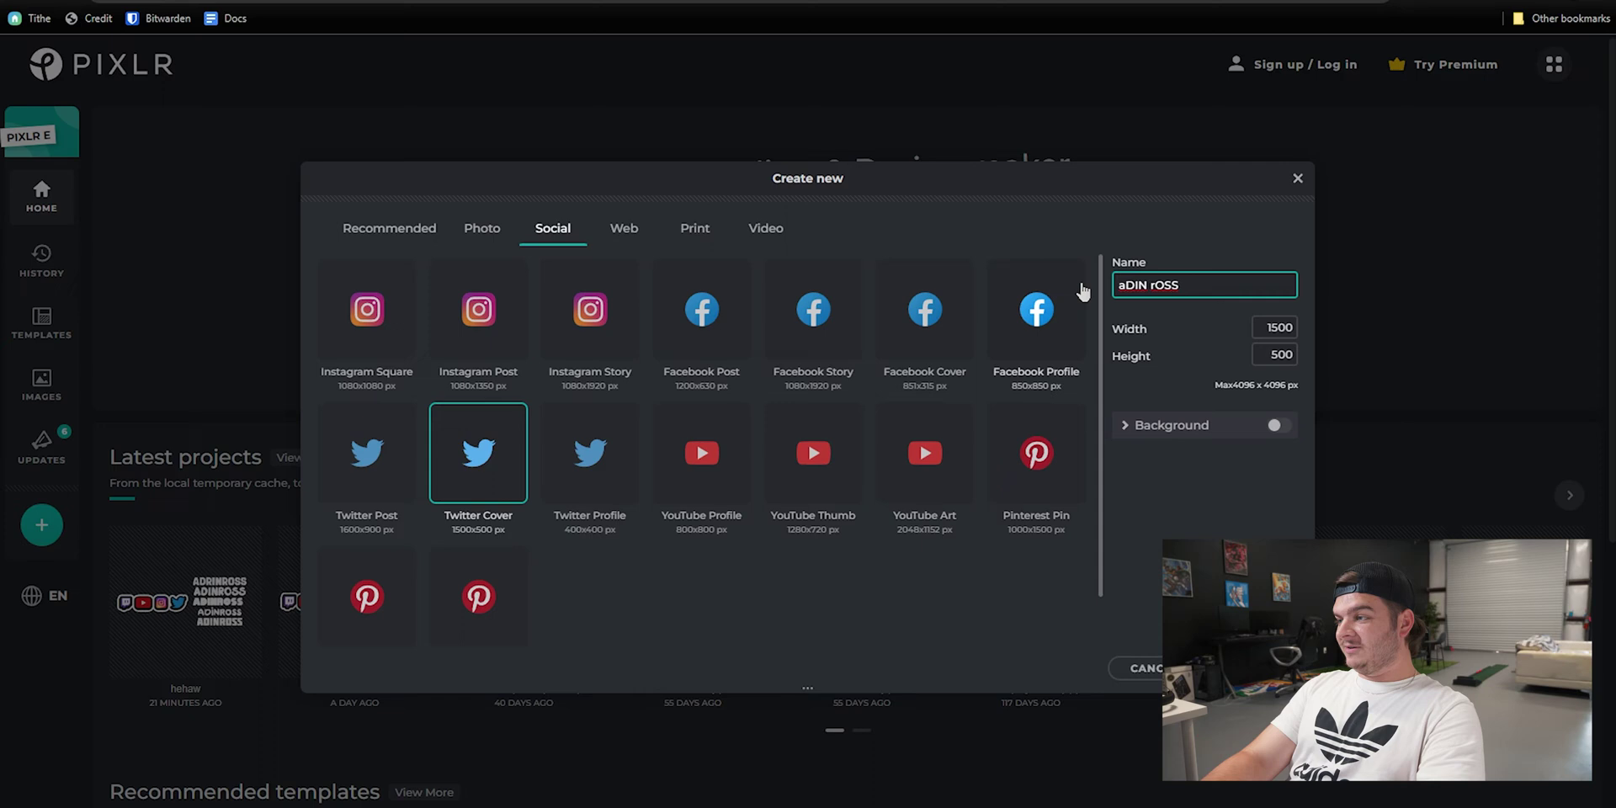
pyautogui.write(' ASLDFJK')
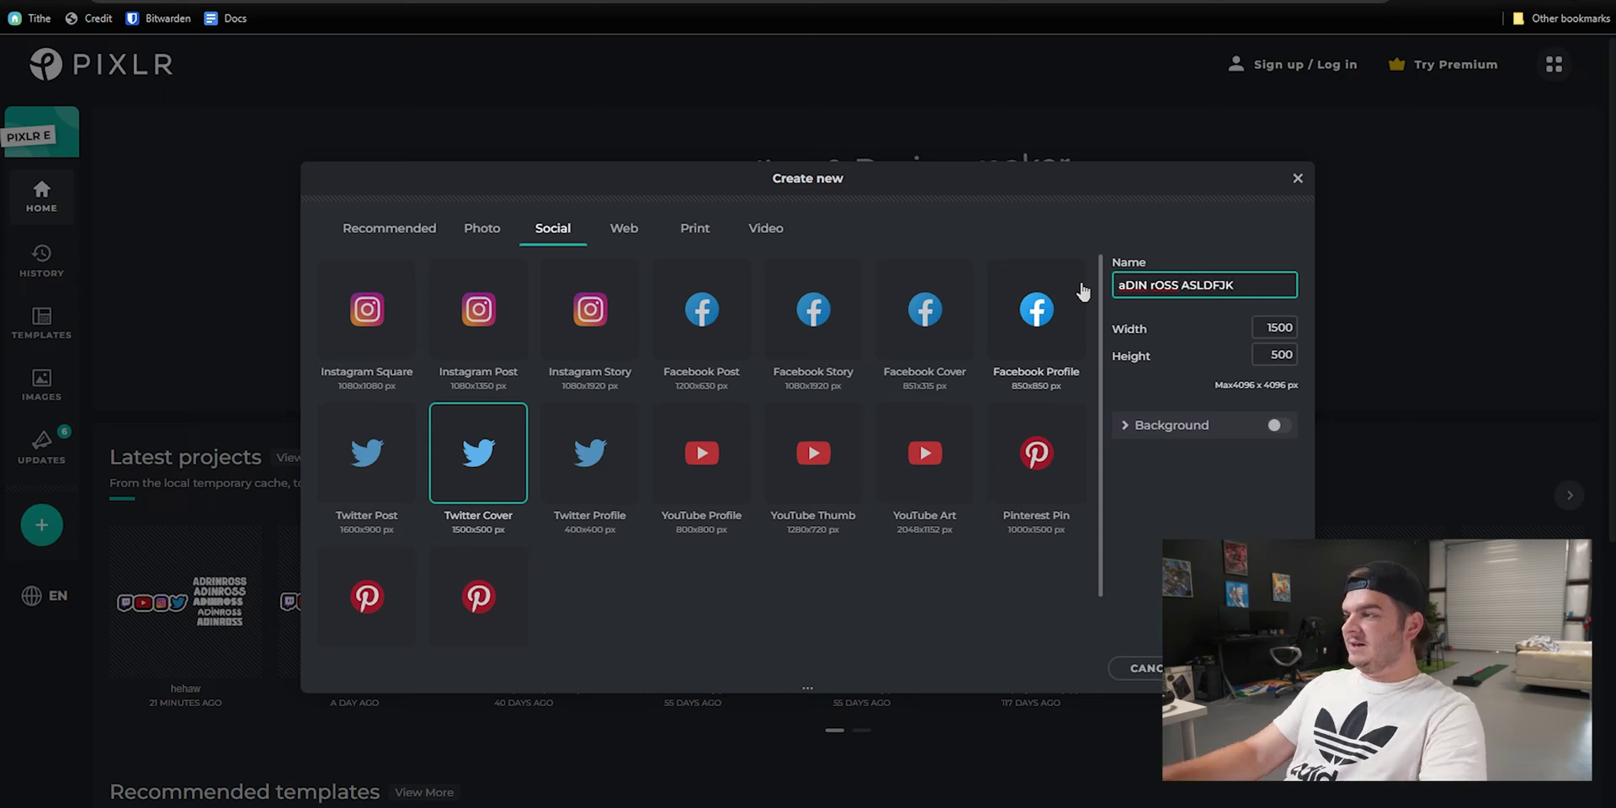
pyautogui.click(1238, 668)
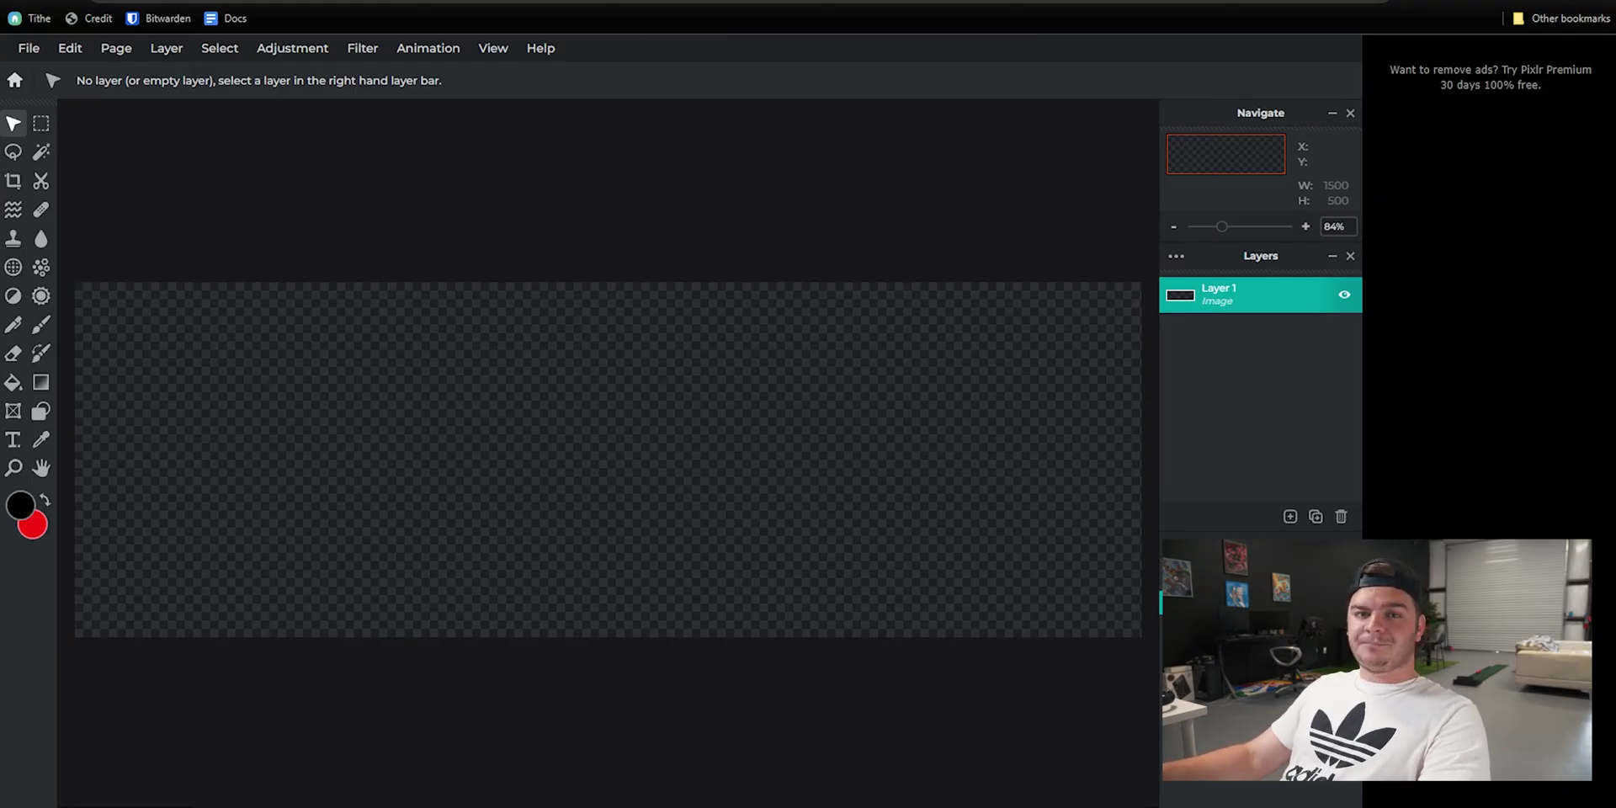
pyautogui.click(665, 3)
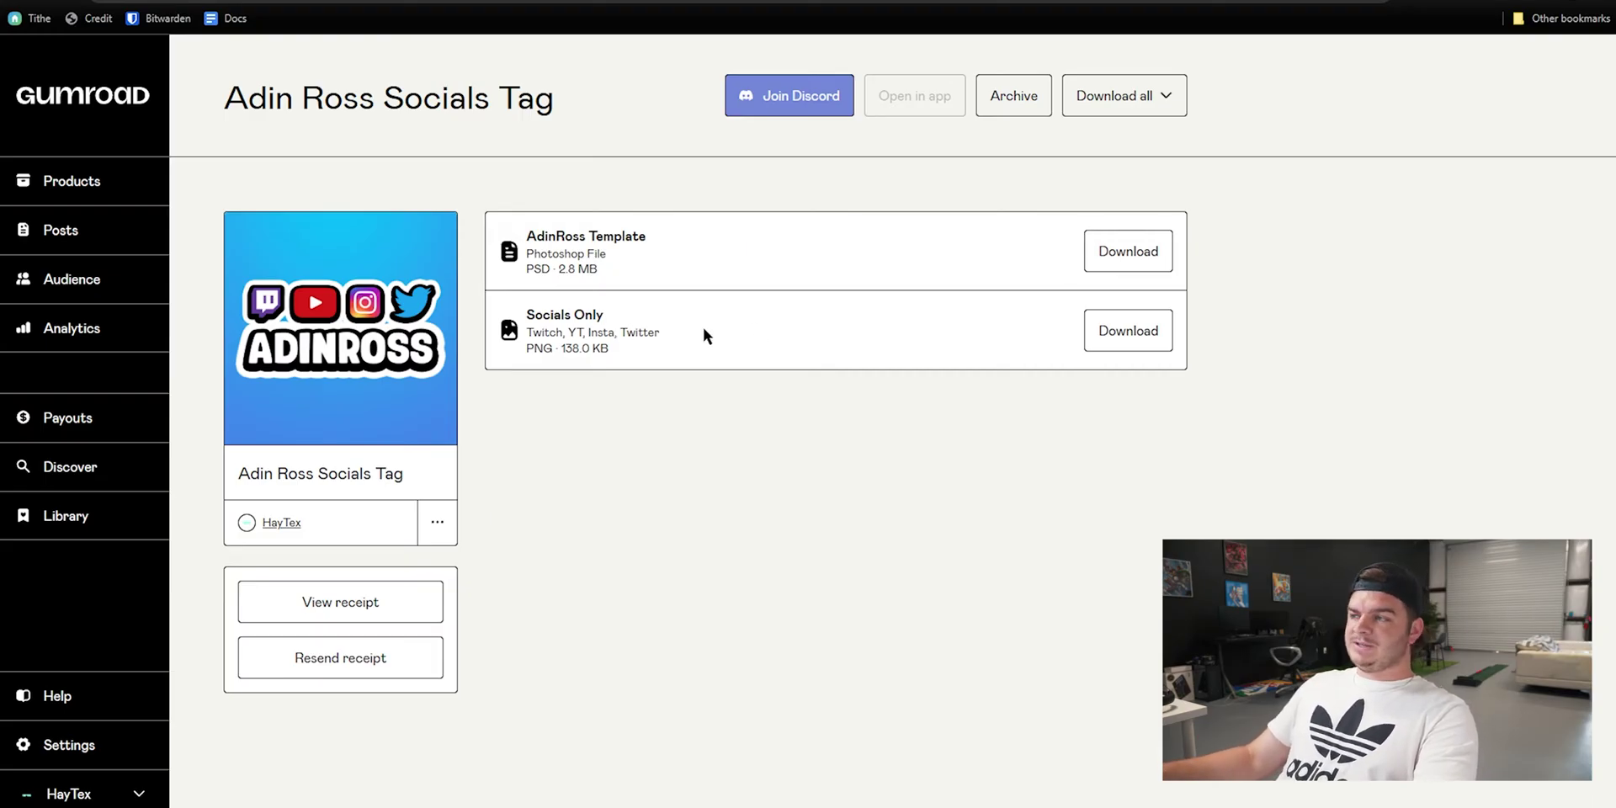
pyautogui.click(471, 2)
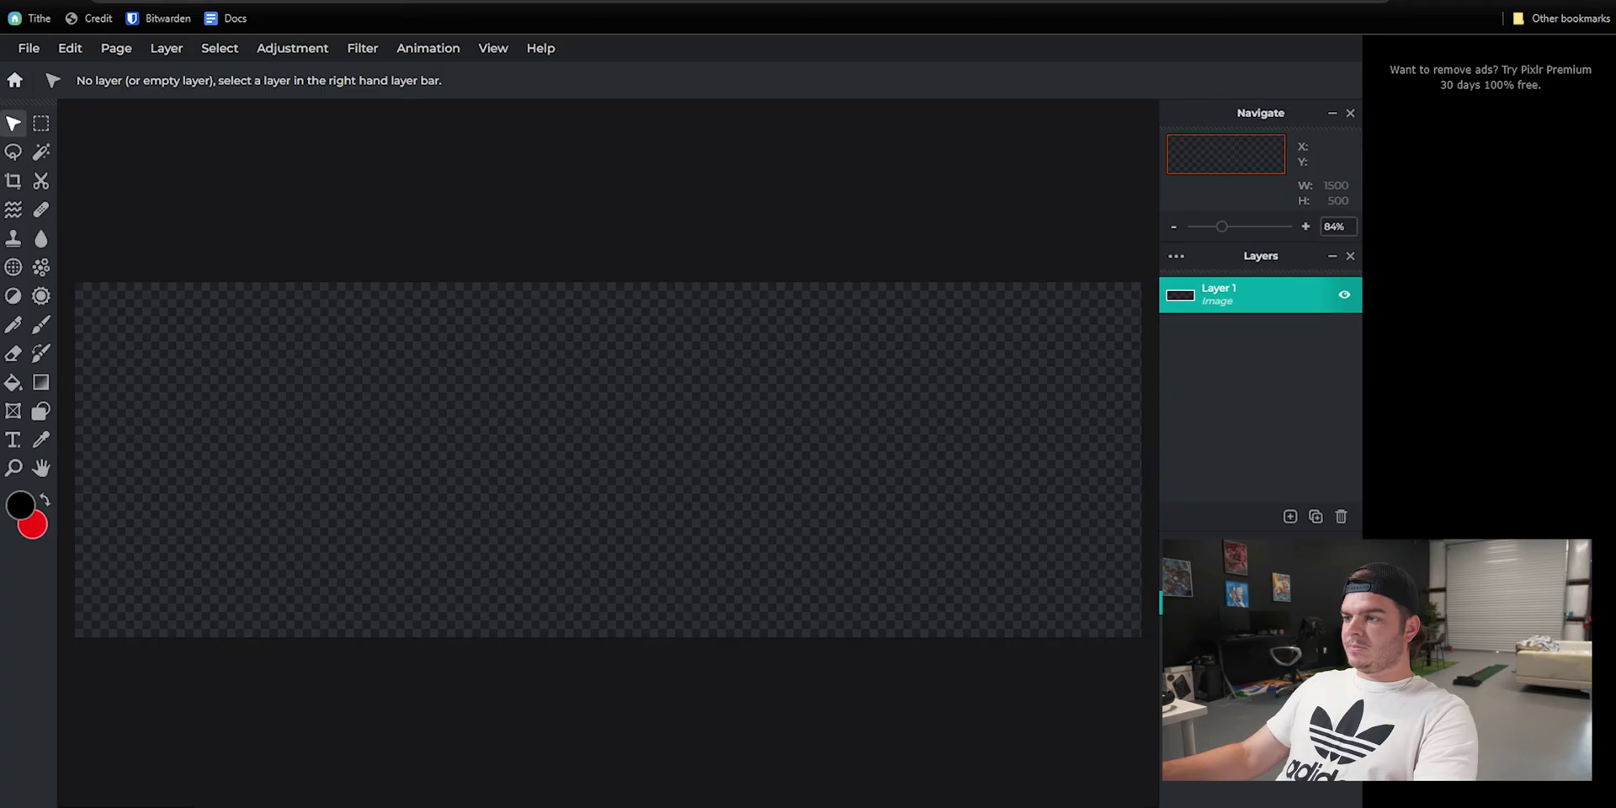
# Step: Drag Socials Only.png from the Desktop folder in File Explorer onto the Pixlr canvas
pyautogui.press('super+e')
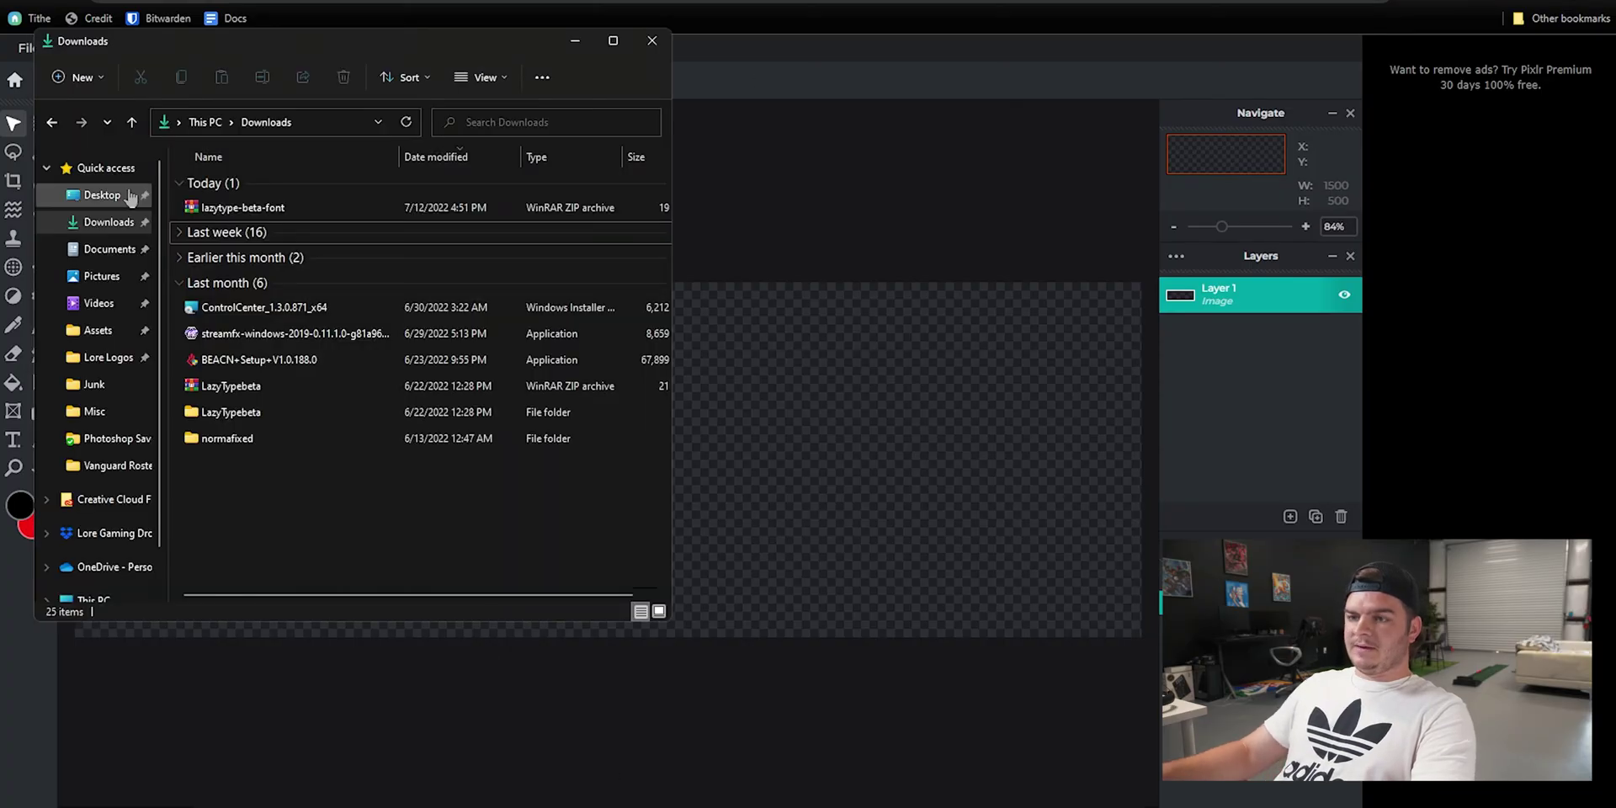
pyautogui.click(100, 196)
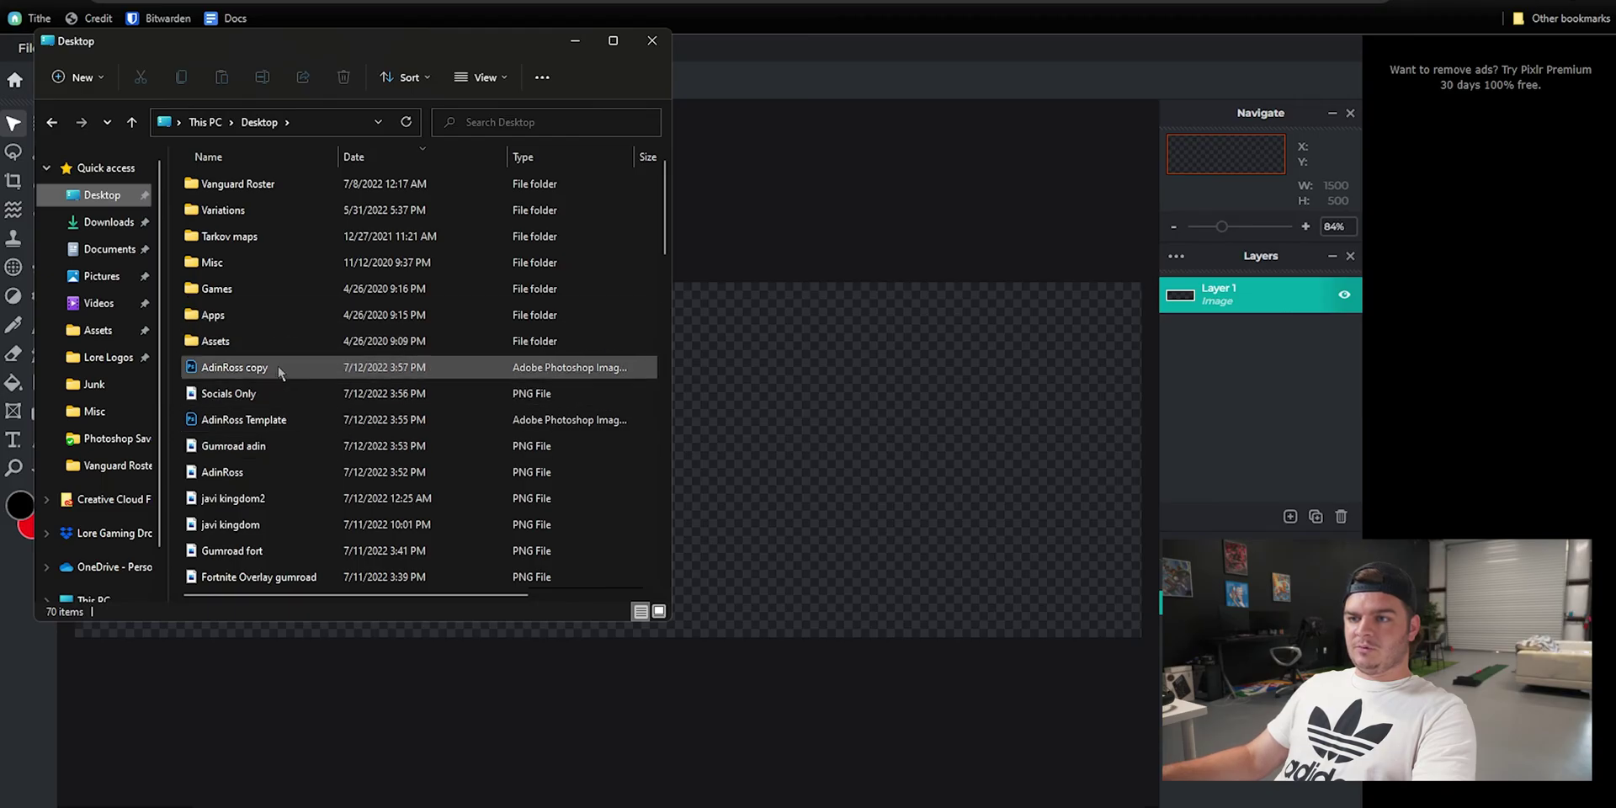
pyautogui.moveTo(233, 401); pyautogui.dragTo(787, 451)
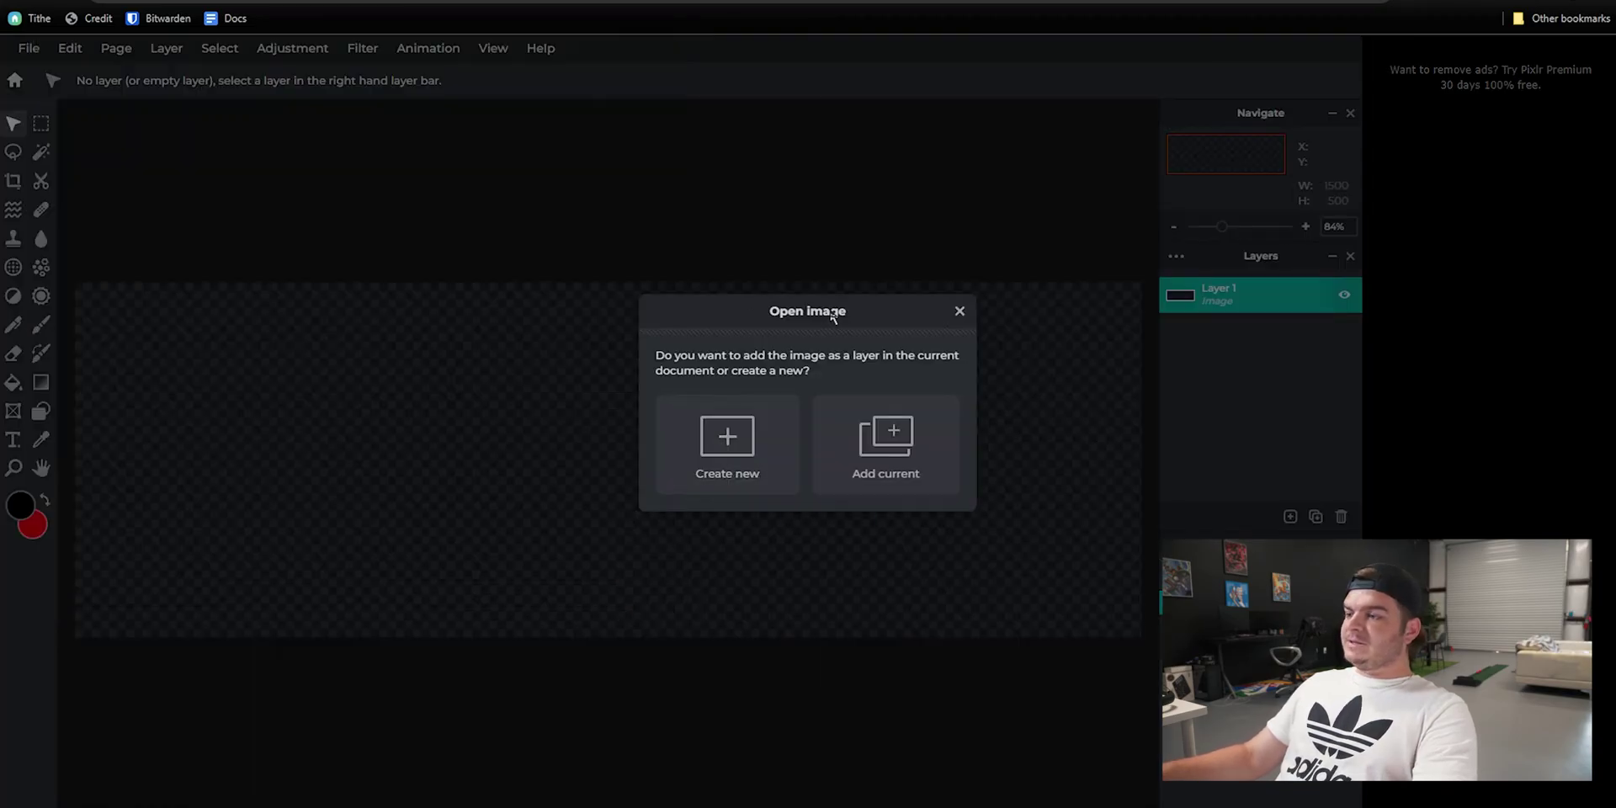
# Step: Add Socials Only as a layer, resize it to 604×201 and place it at position 30,150
pyautogui.click(902, 471)
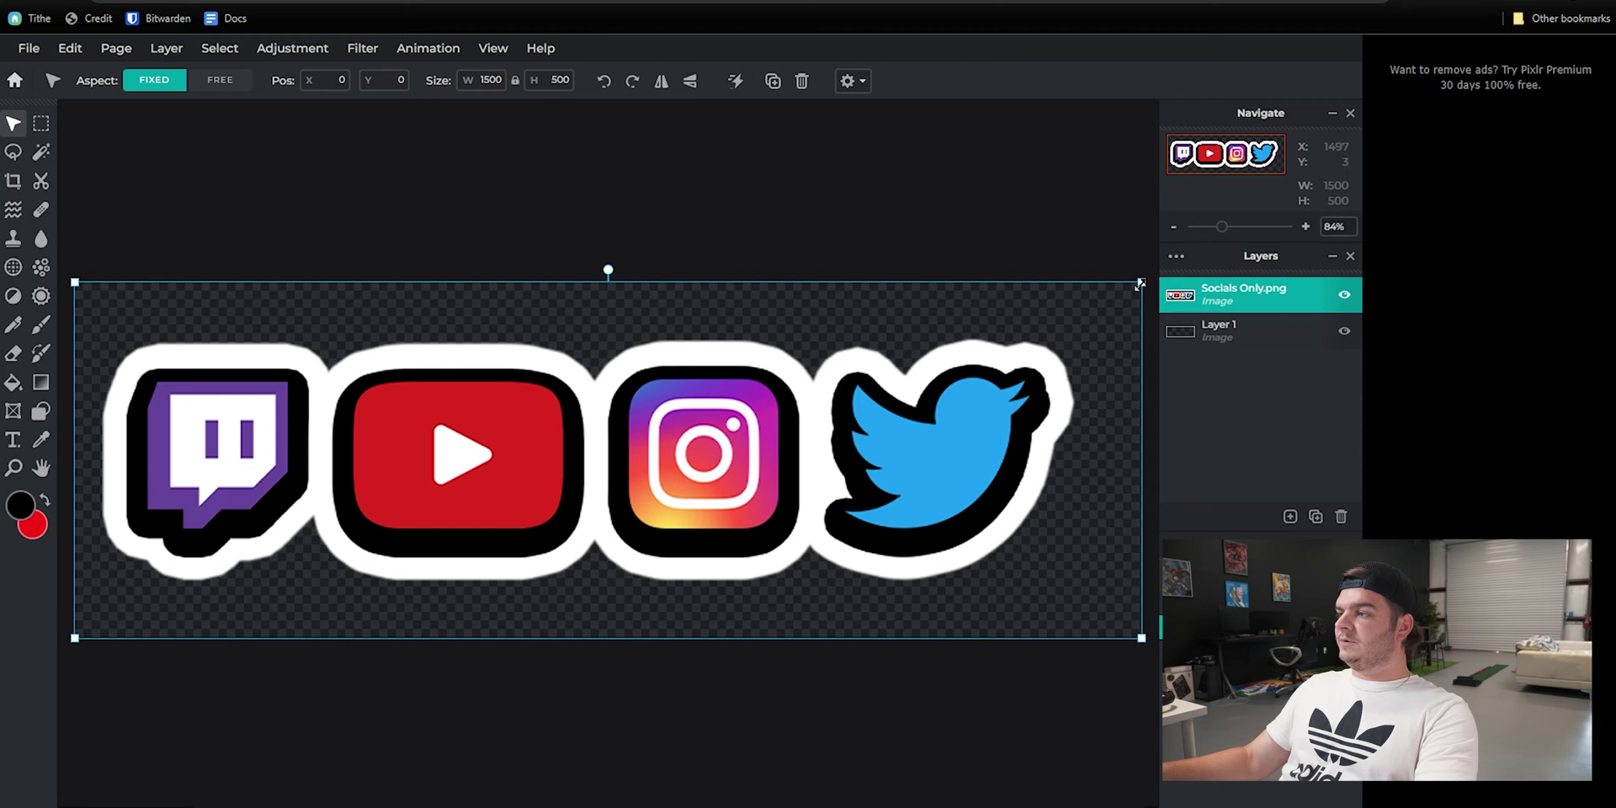
pyautogui.moveTo(1141, 284); pyautogui.dragTo(505, 485)
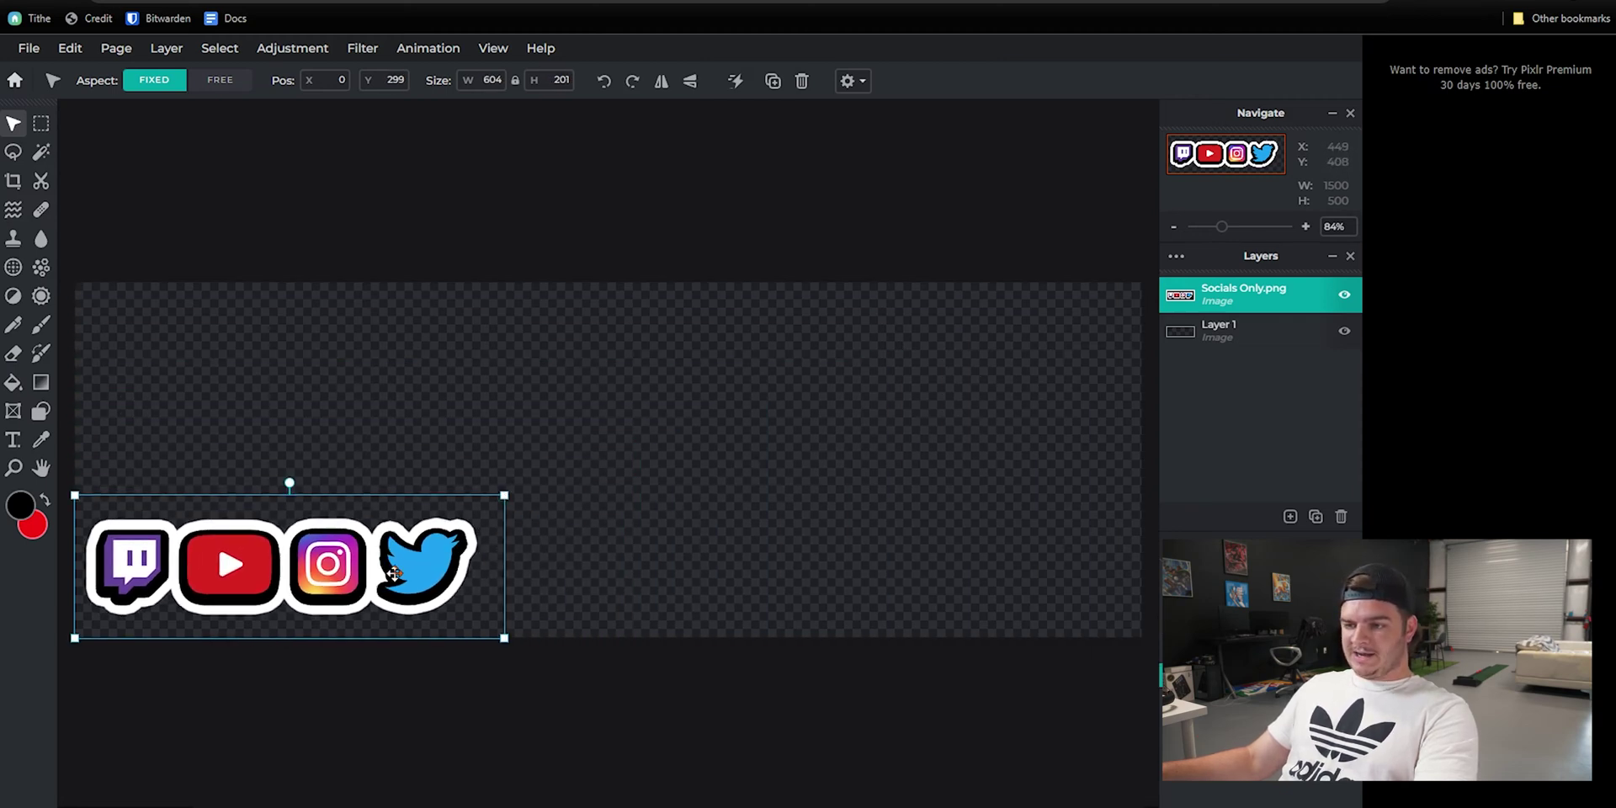
pyautogui.moveTo(394, 575); pyautogui.dragTo(414, 470)
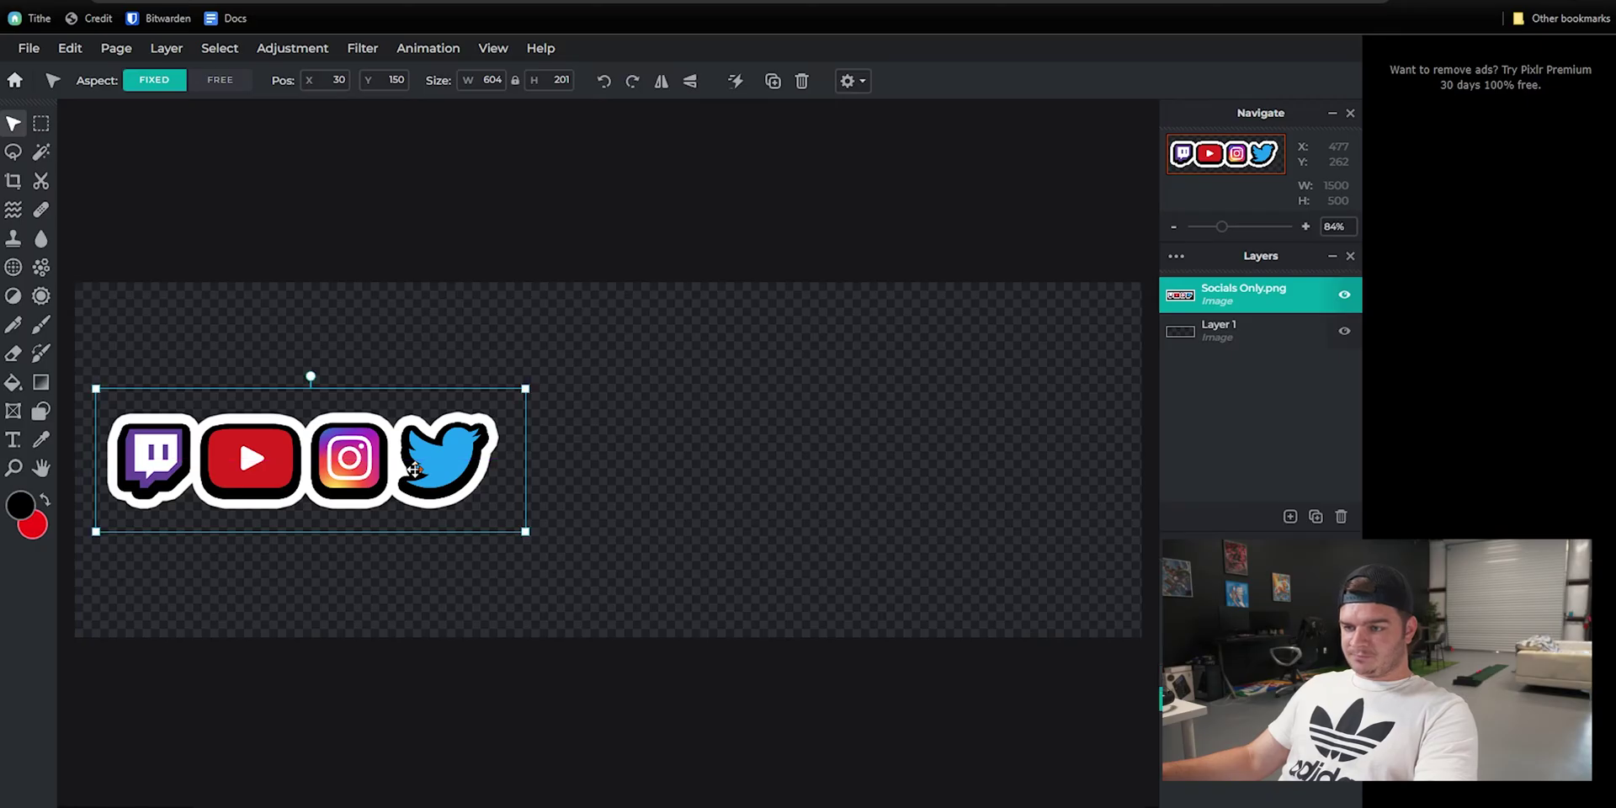
pyautogui.click(345, 305)
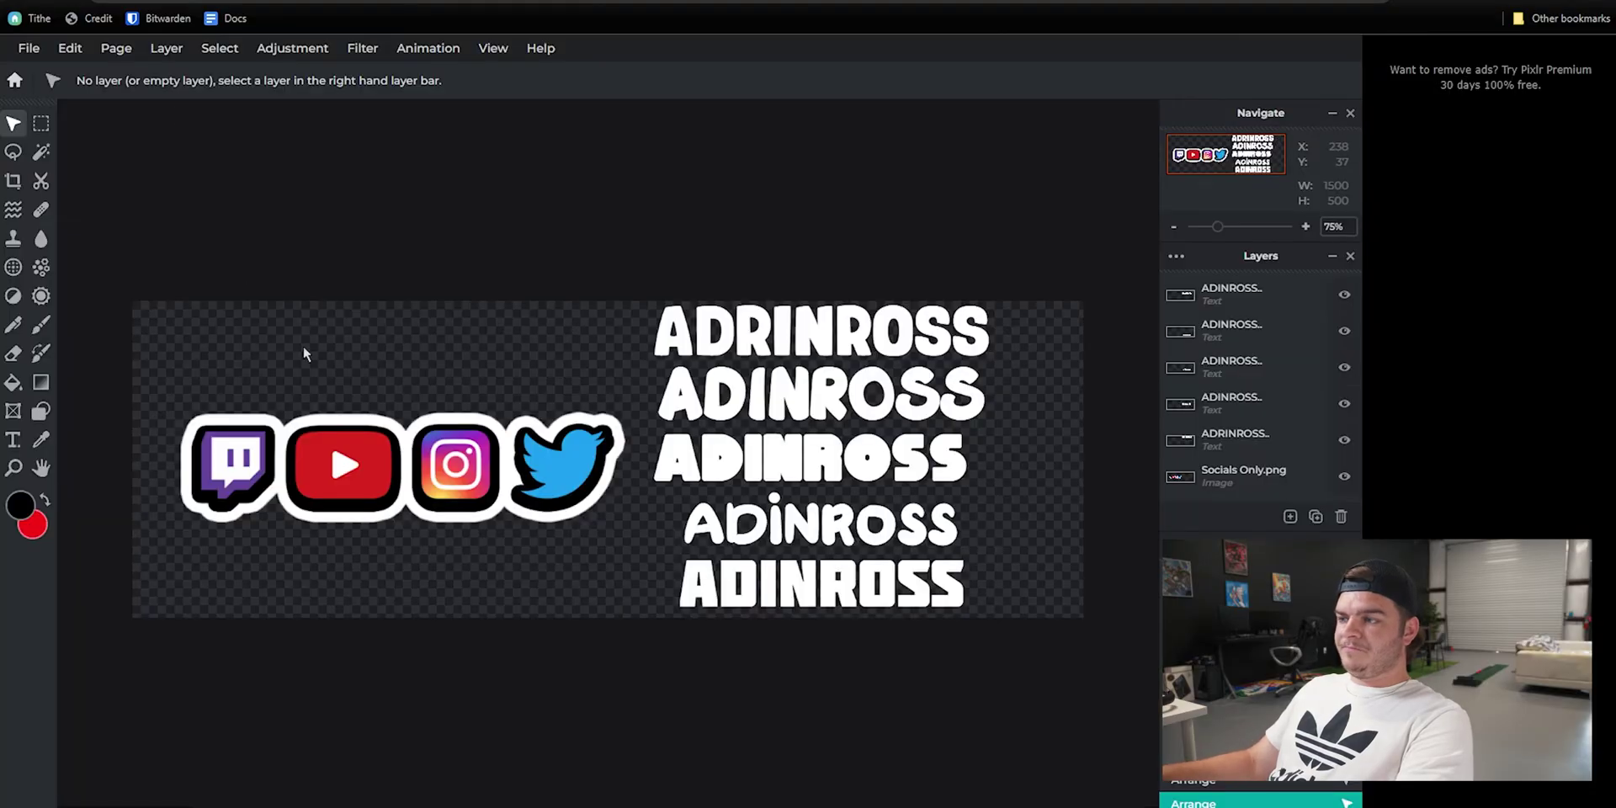
# Step: Check the font of each of the five stacked ADINROSS lines, ending on the top line
pyautogui.click(813, 336)
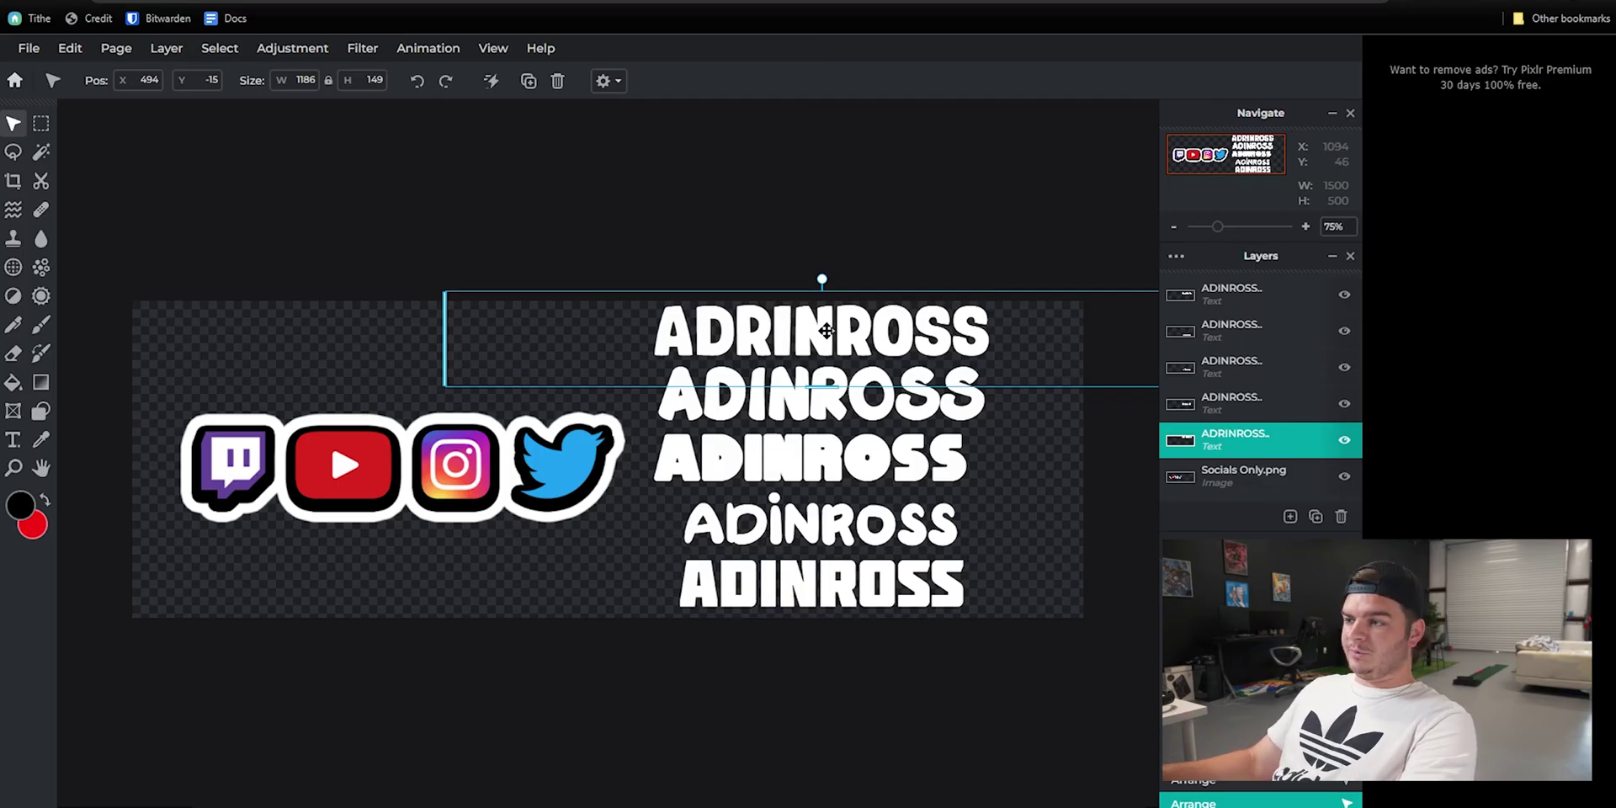
pyautogui.hotkey('ctrl', 'Tab')
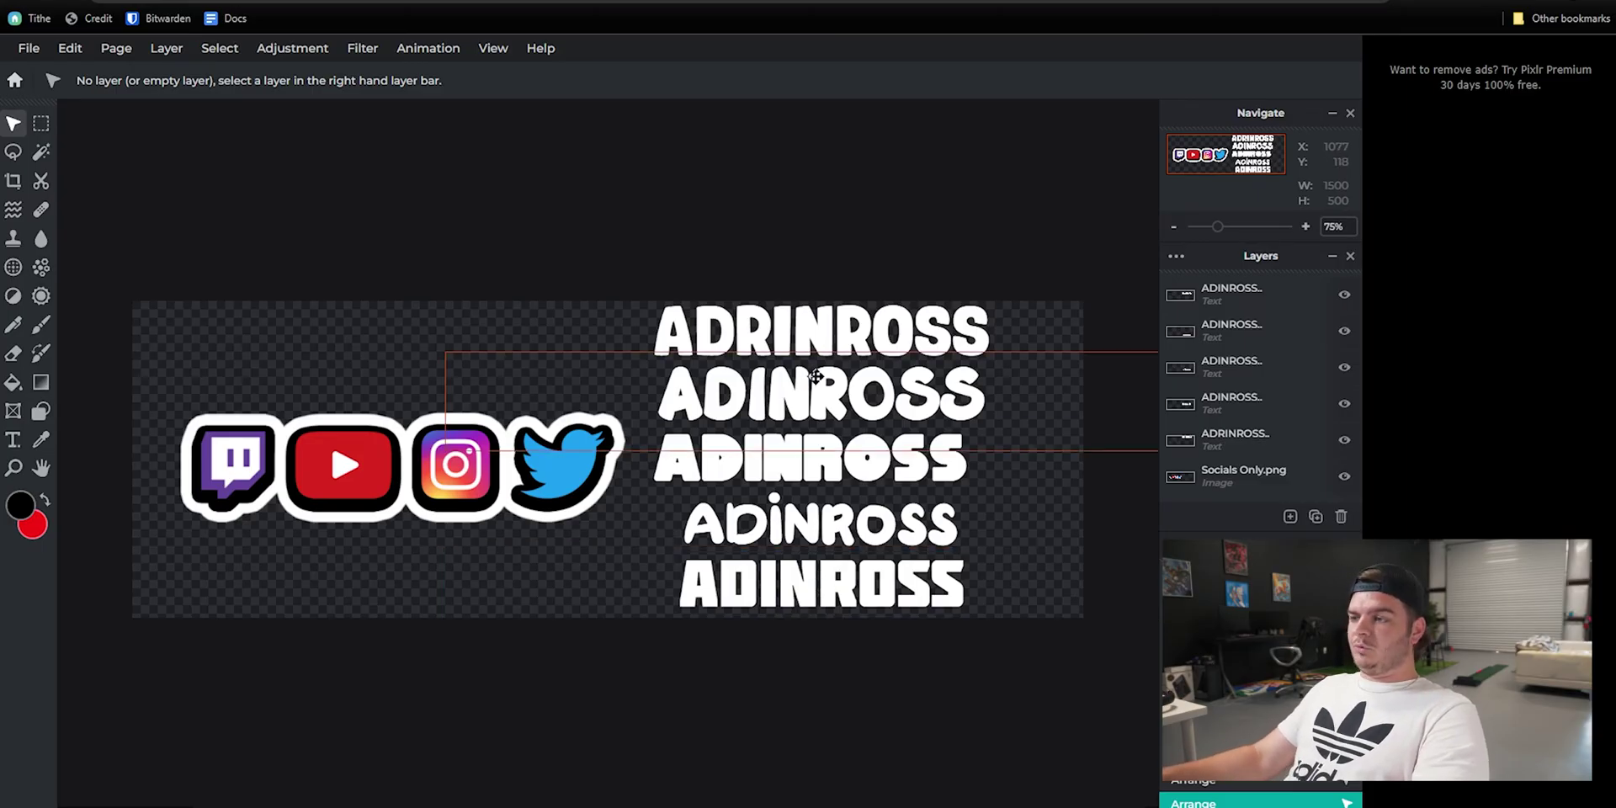
pyautogui.click(829, 383)
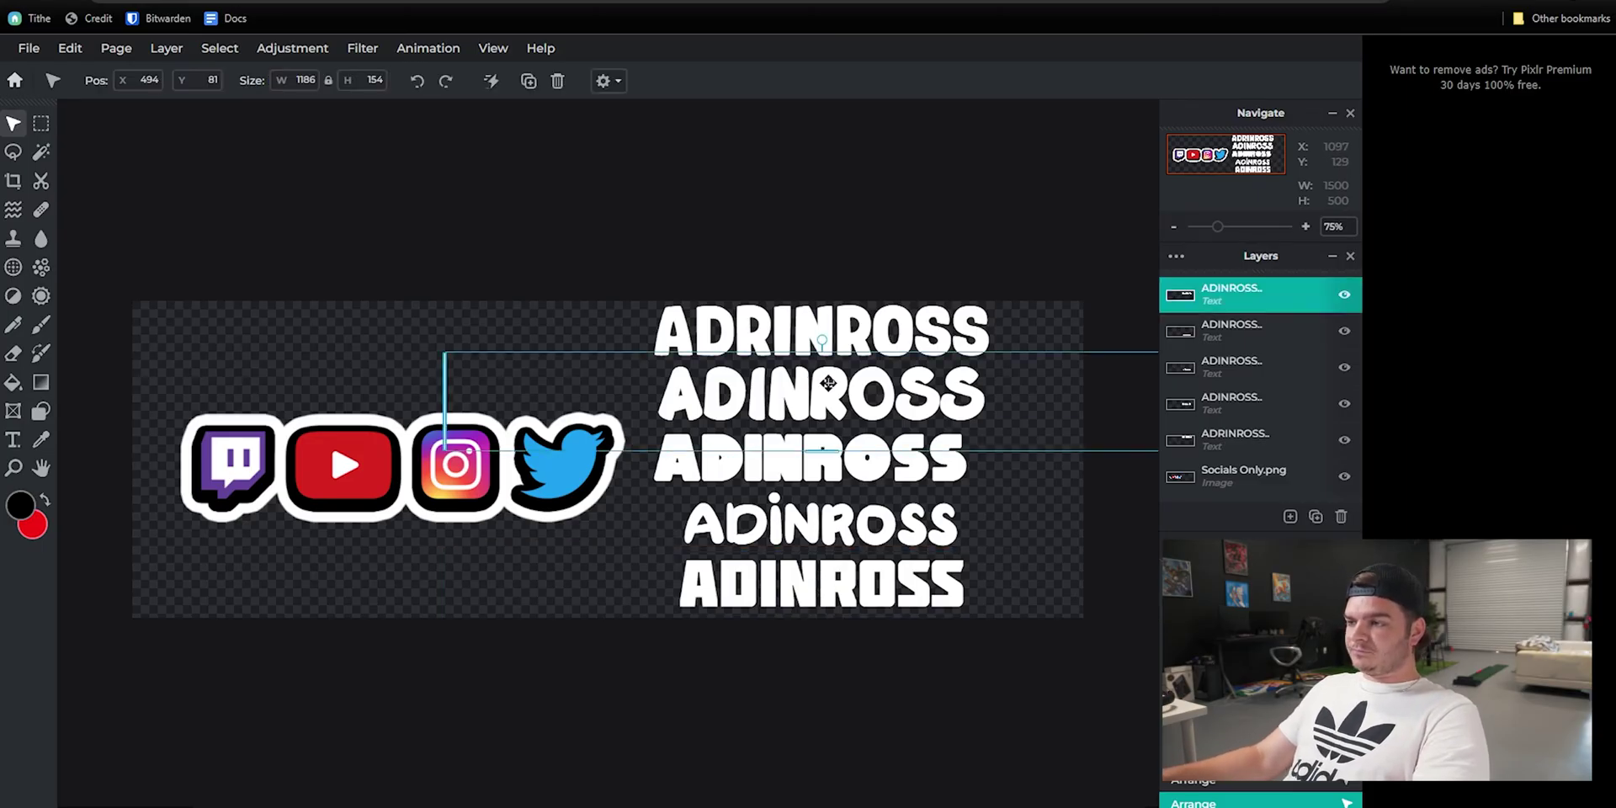
pyautogui.click(12, 438)
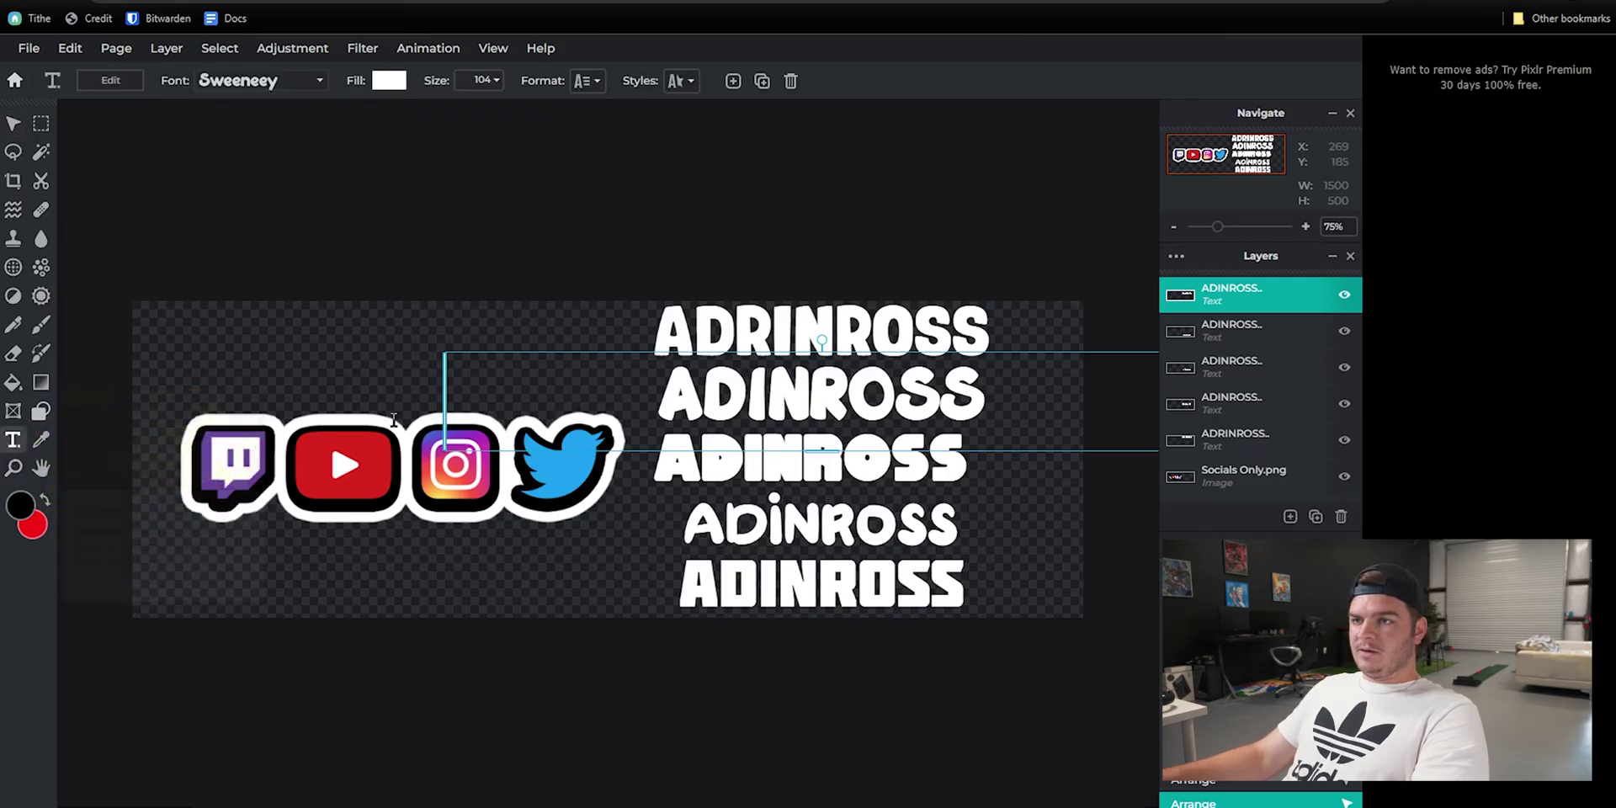
pyautogui.click(792, 472)
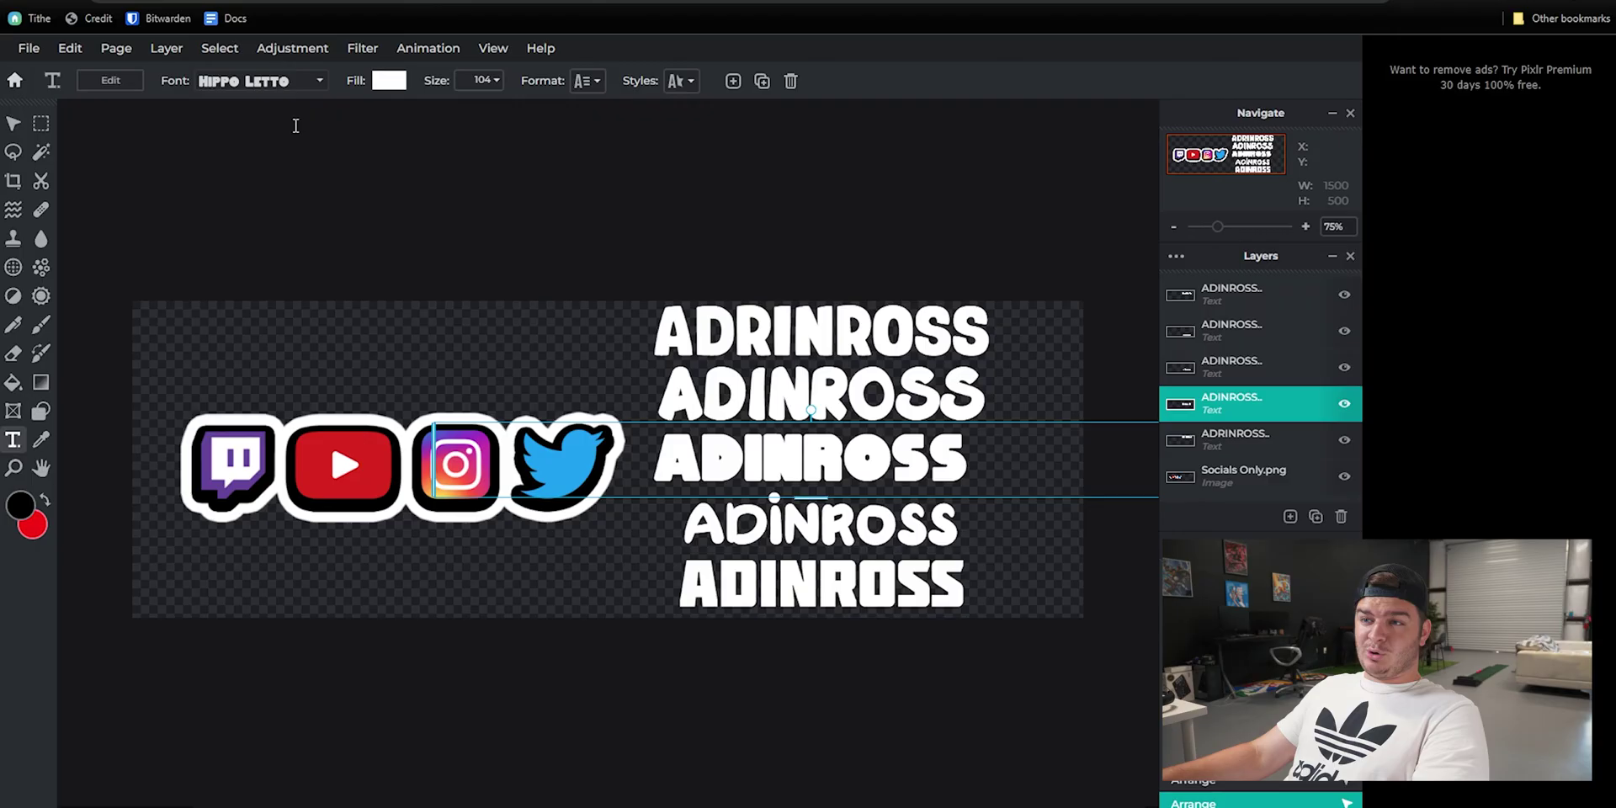
pyautogui.click(785, 541)
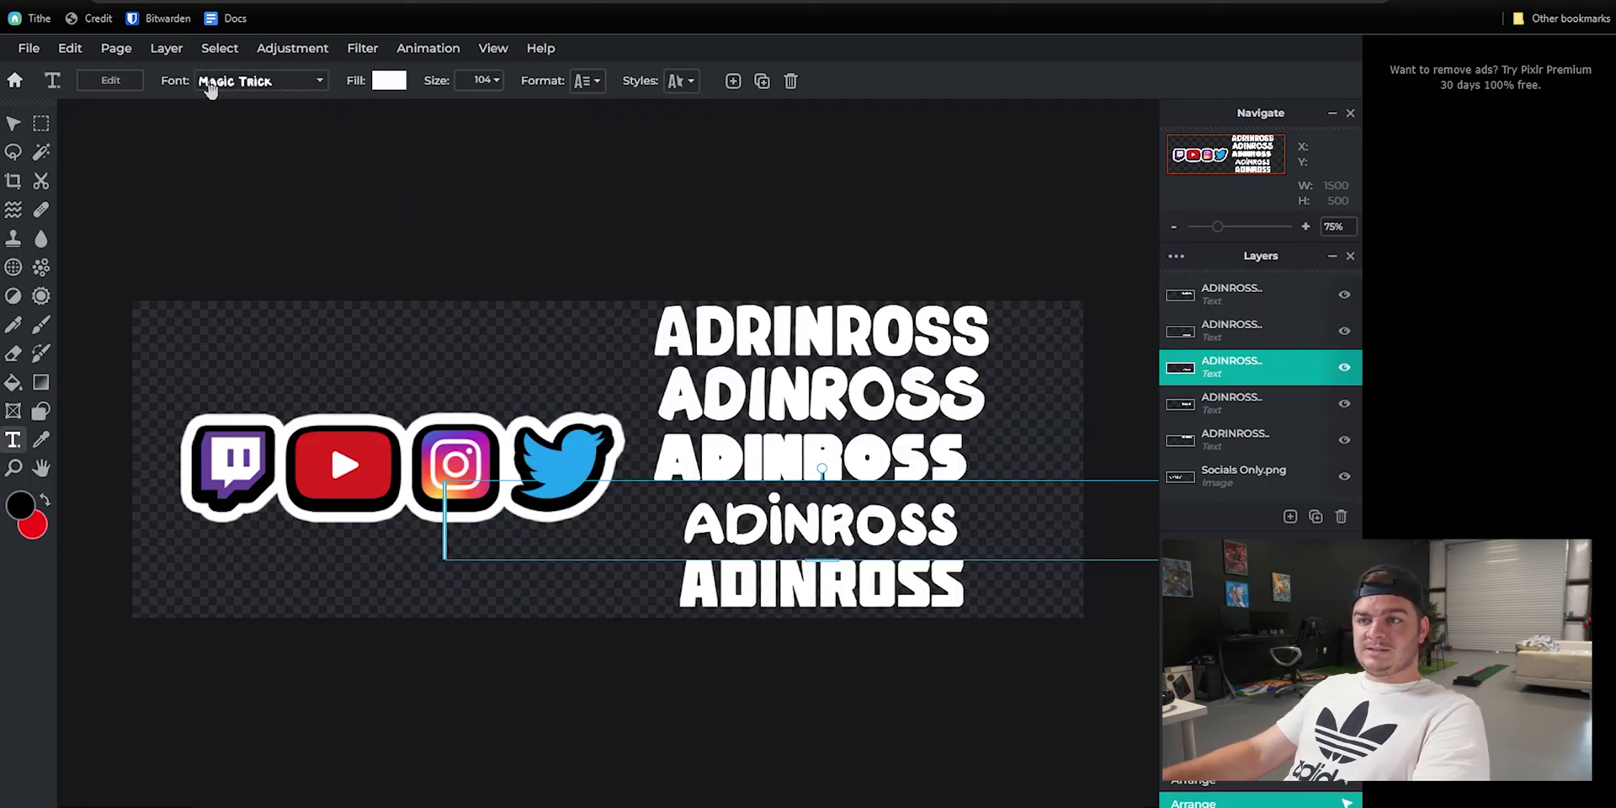
pyautogui.click(847, 603)
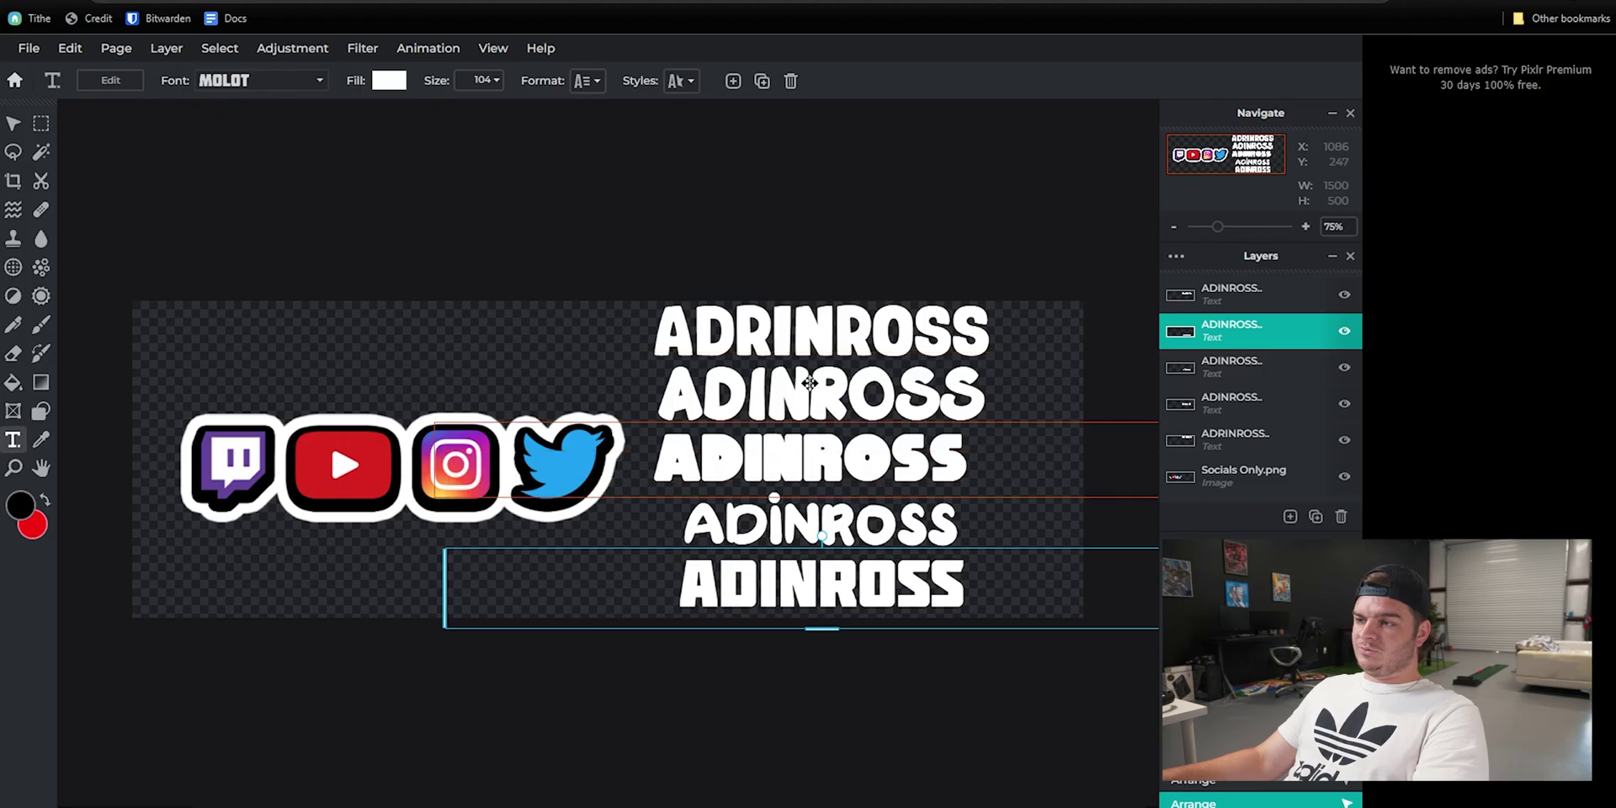
pyautogui.click(809, 336)
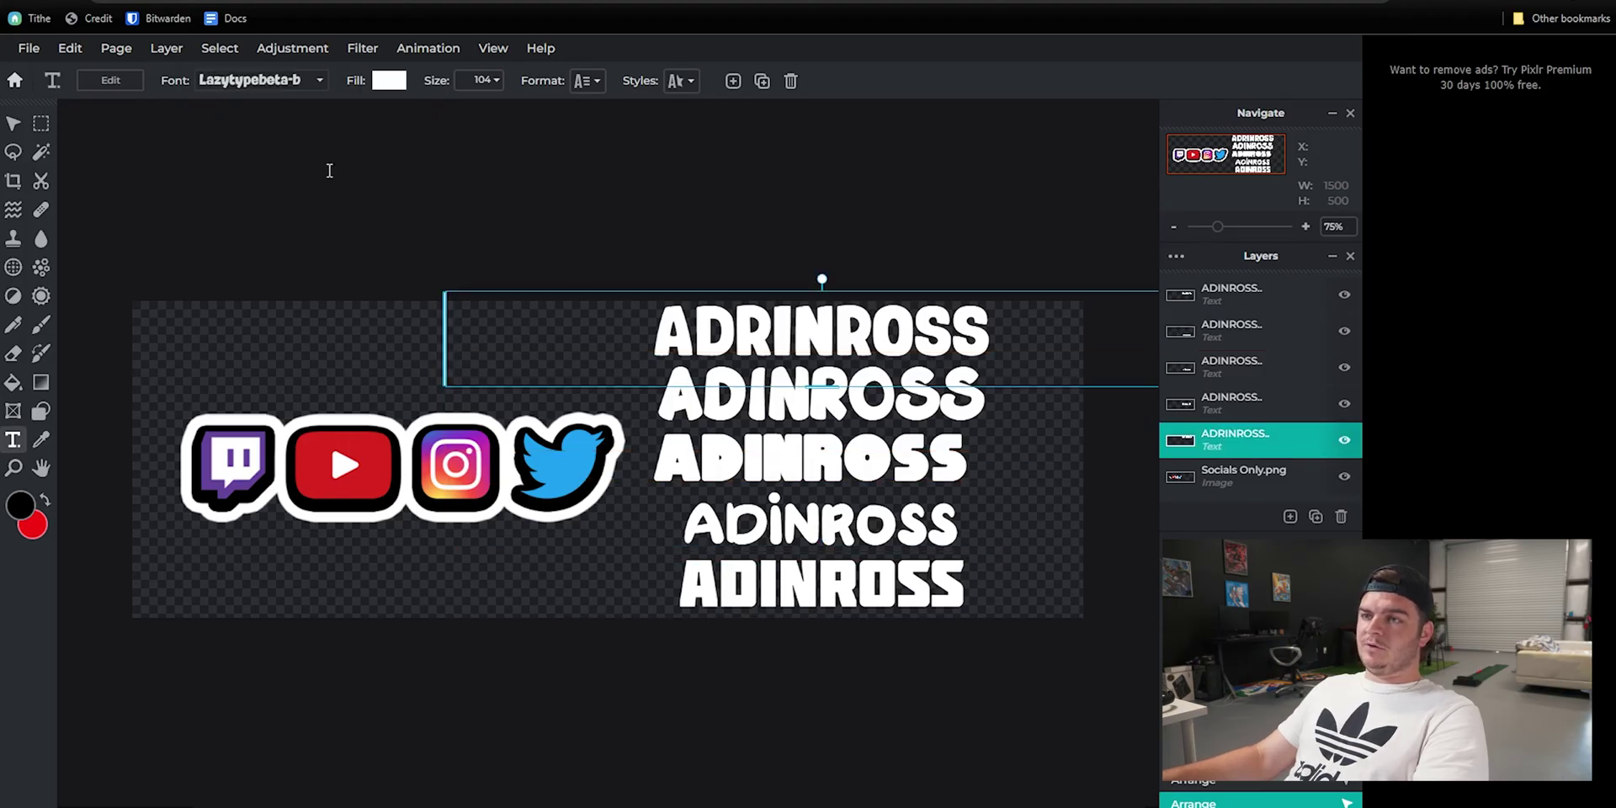
# Step: Browse Downloads > LazyTypebeta for a local font file, cancel, and keep Lazytypebeta-b
pyautogui.click(287, 84)
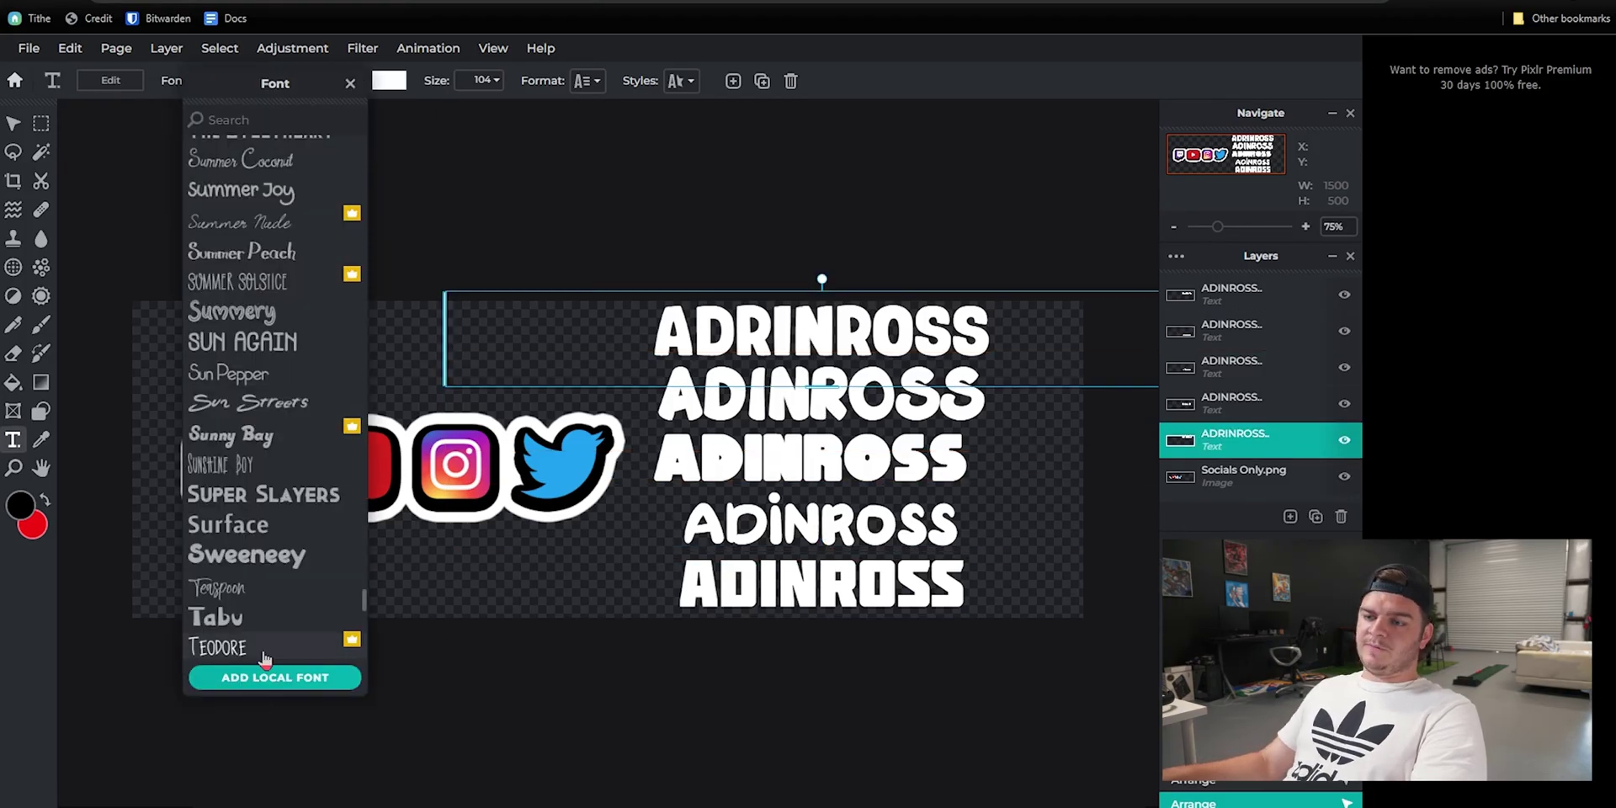
pyautogui.click(287, 678)
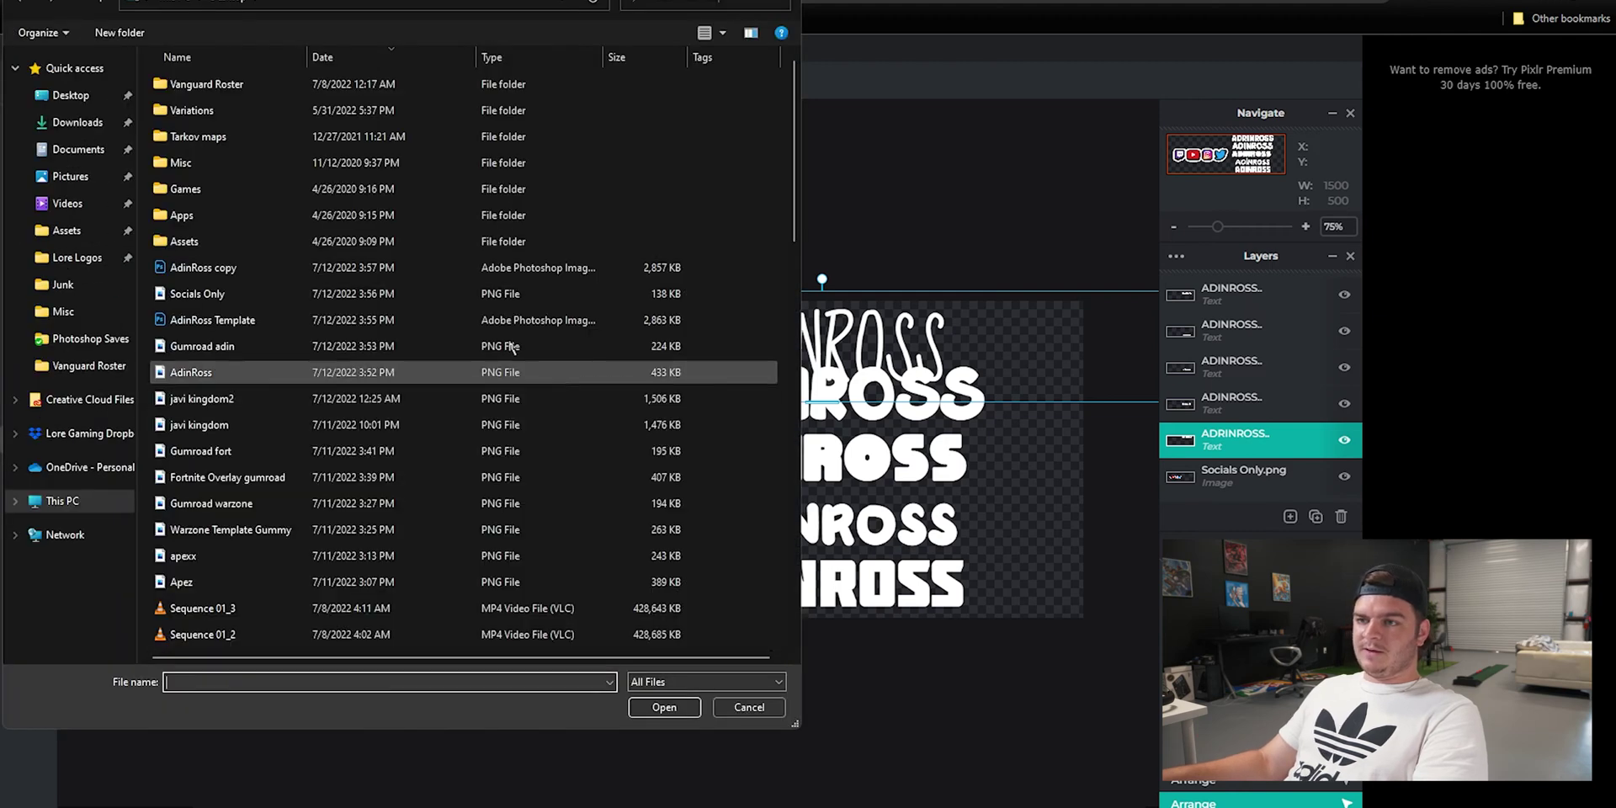
pyautogui.click(77, 122)
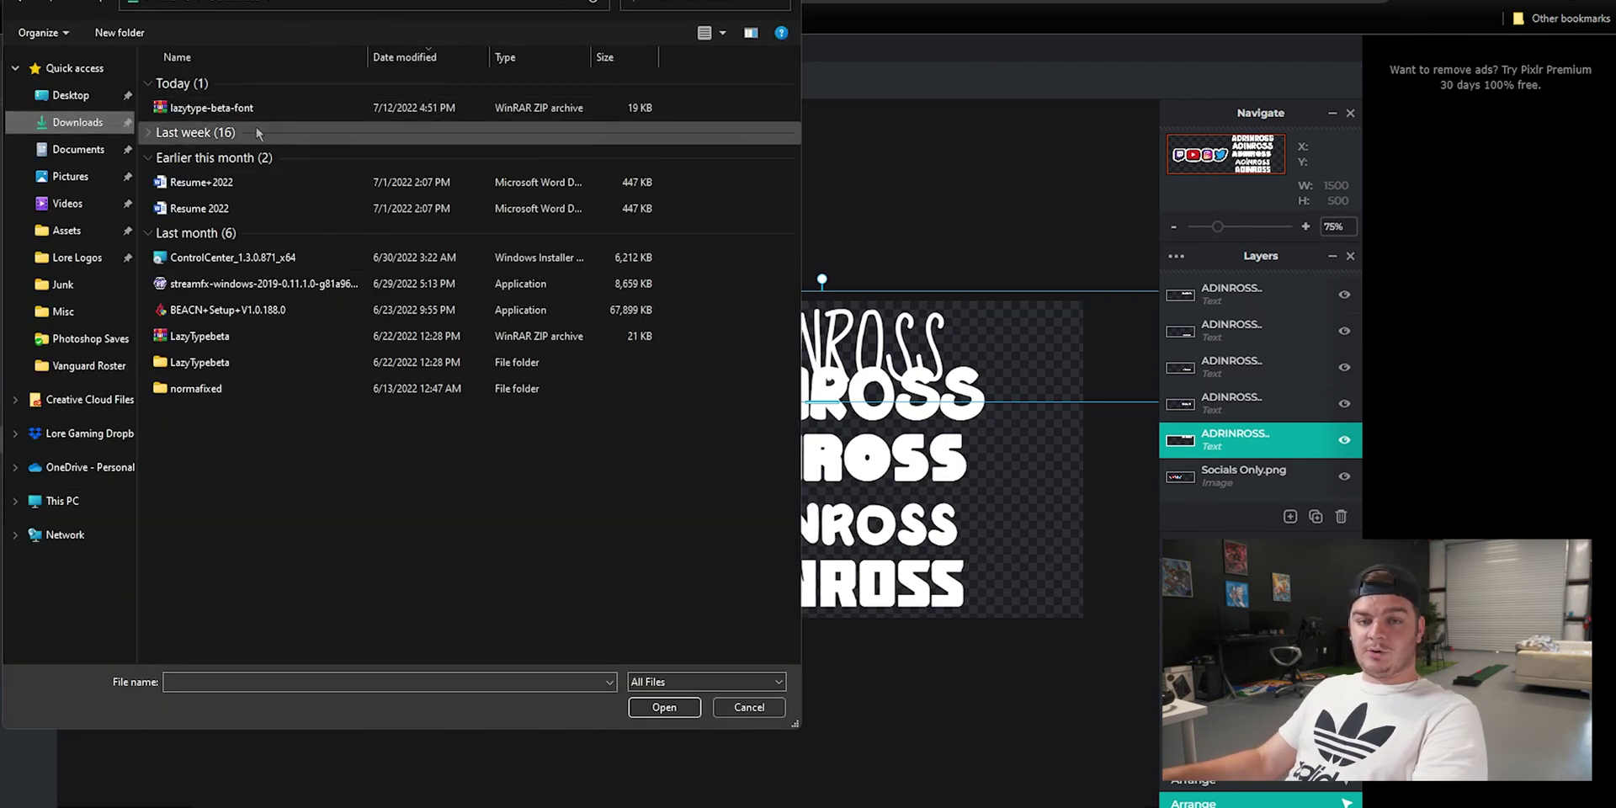
pyautogui.doubleClick(221, 368)
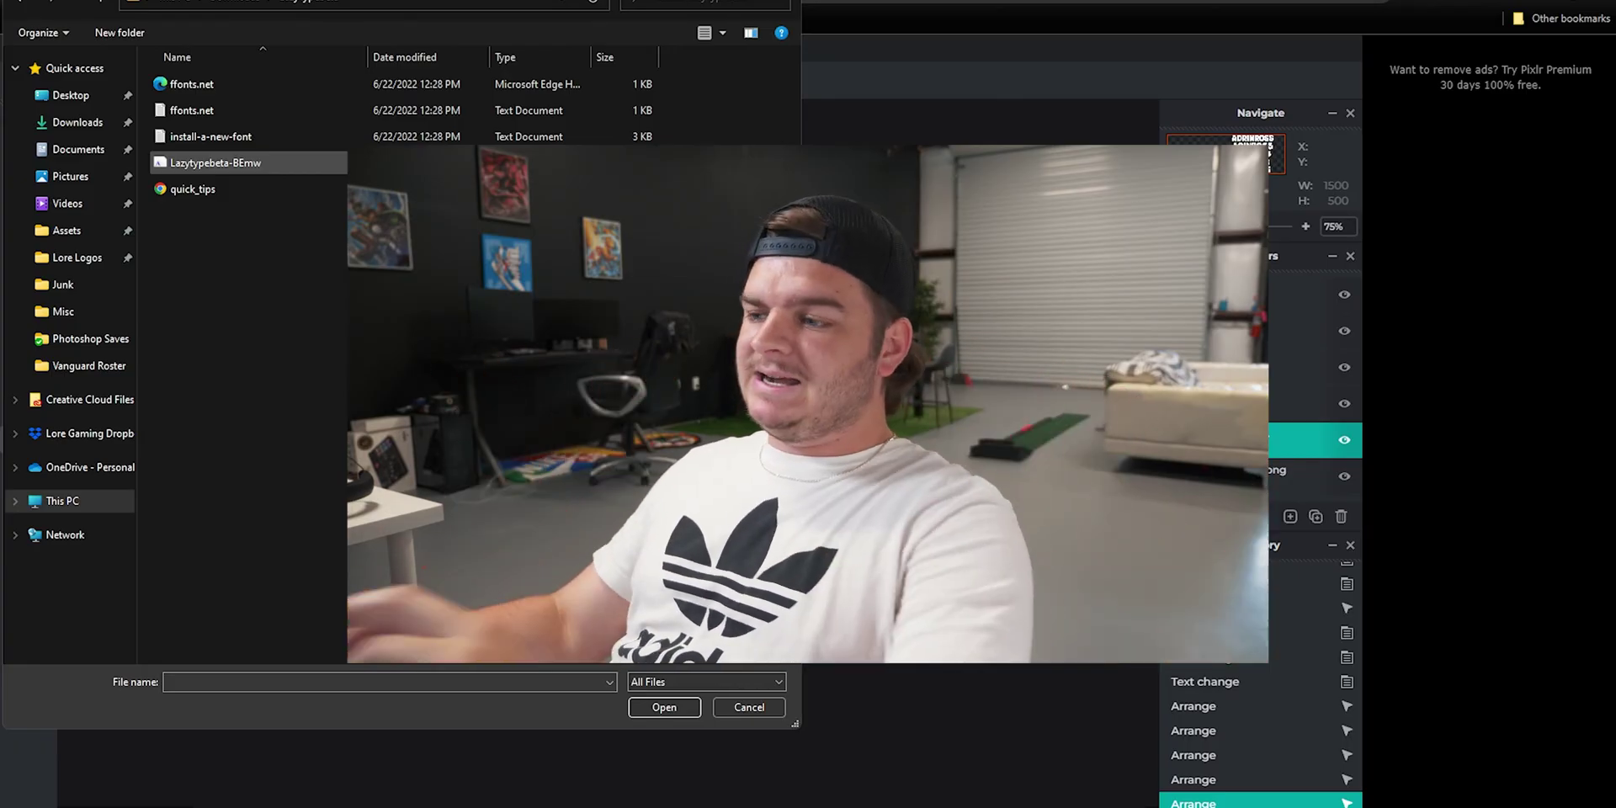
pyautogui.click(749, 707)
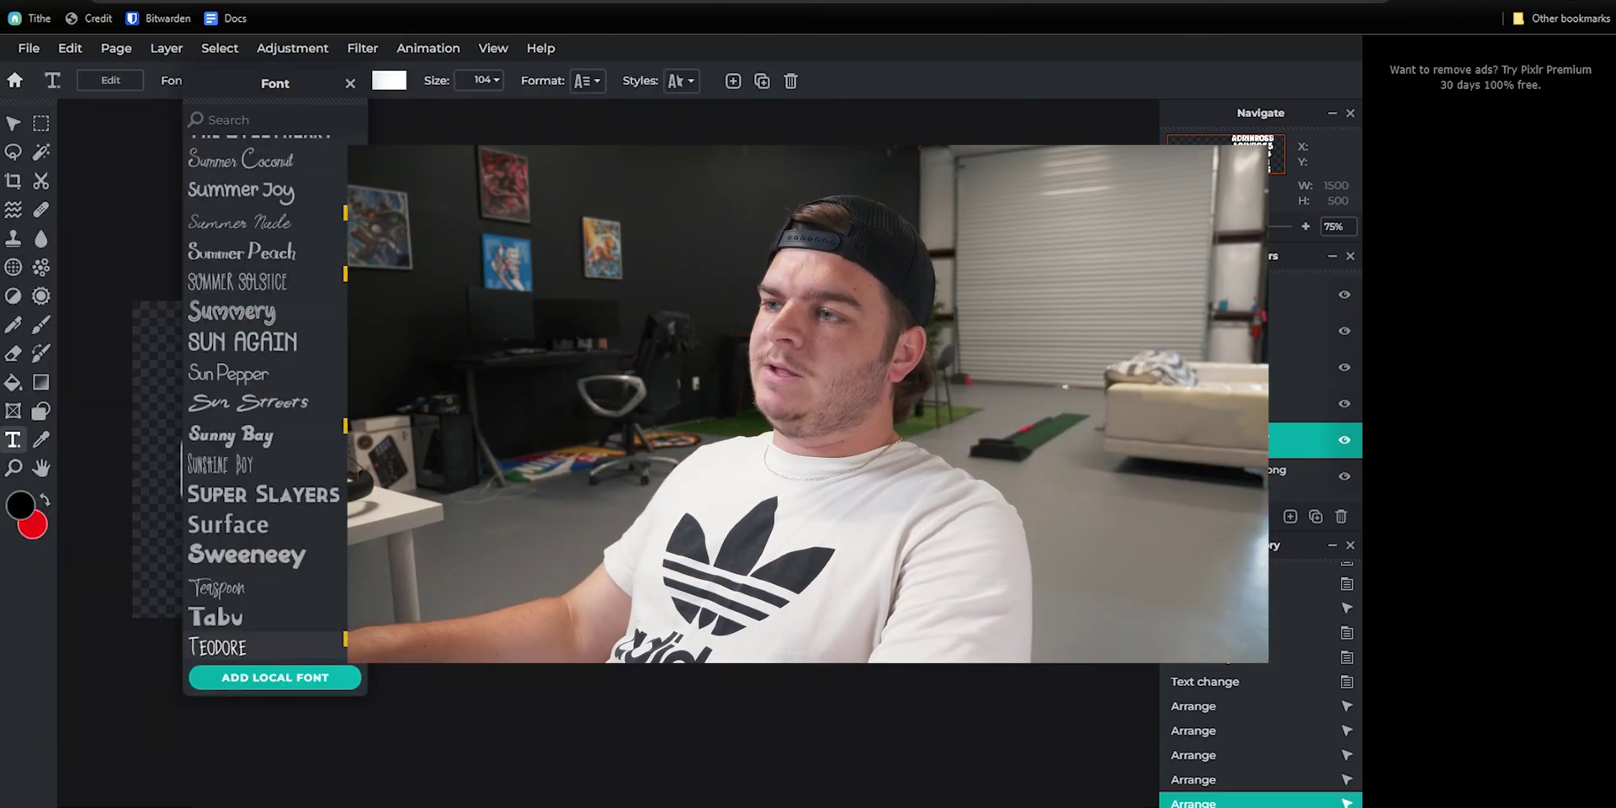
pyautogui.click(350, 83)
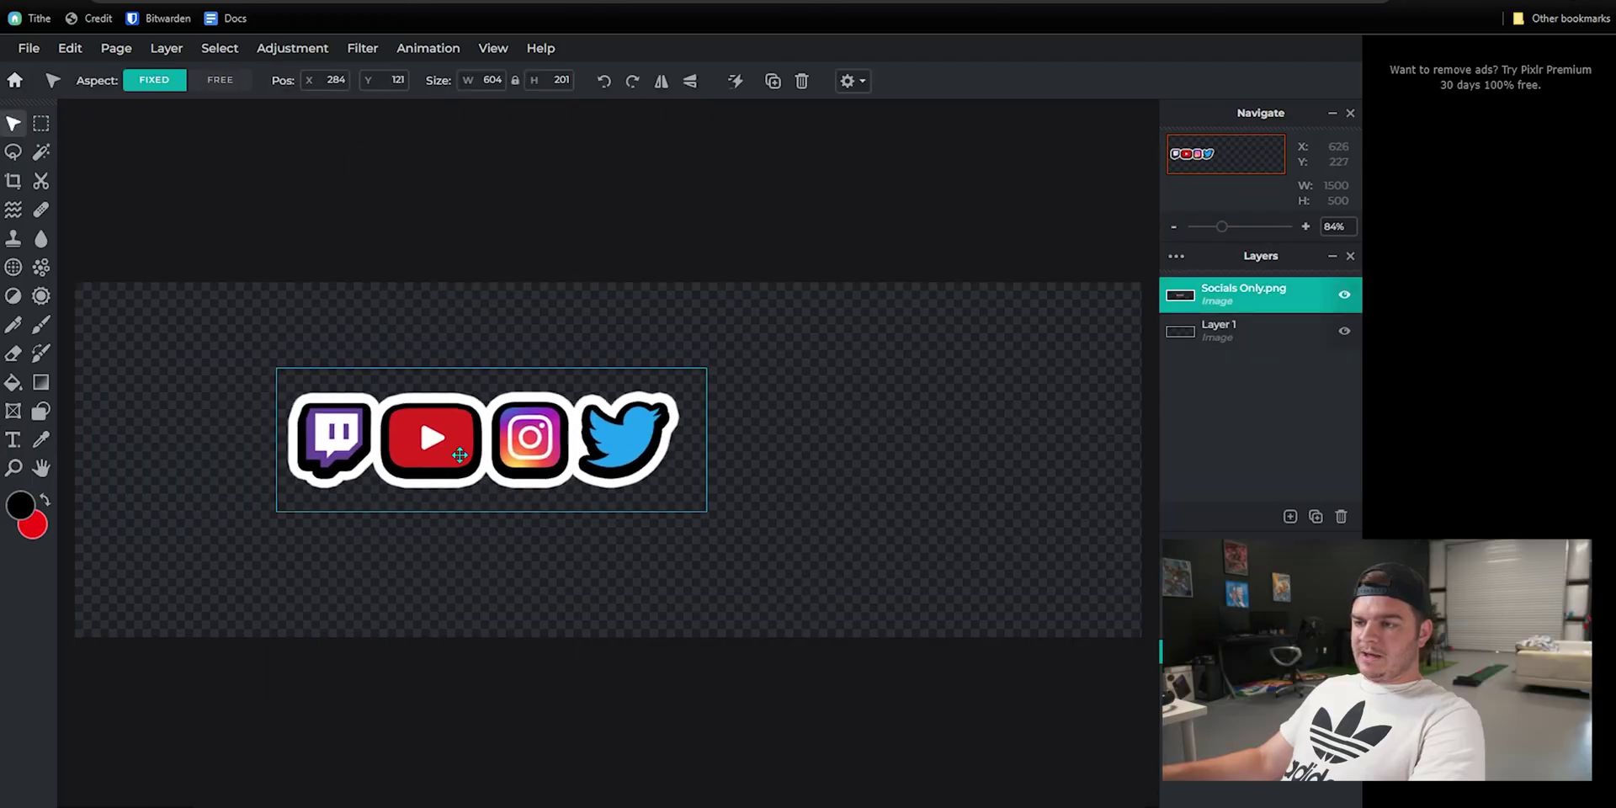
# Step: Shift the social icons left and add a new text layer reading HAYTEX
pyautogui.moveTo(533, 447); pyautogui.dragTo(357, 467)
pyautogui.click(12, 441)
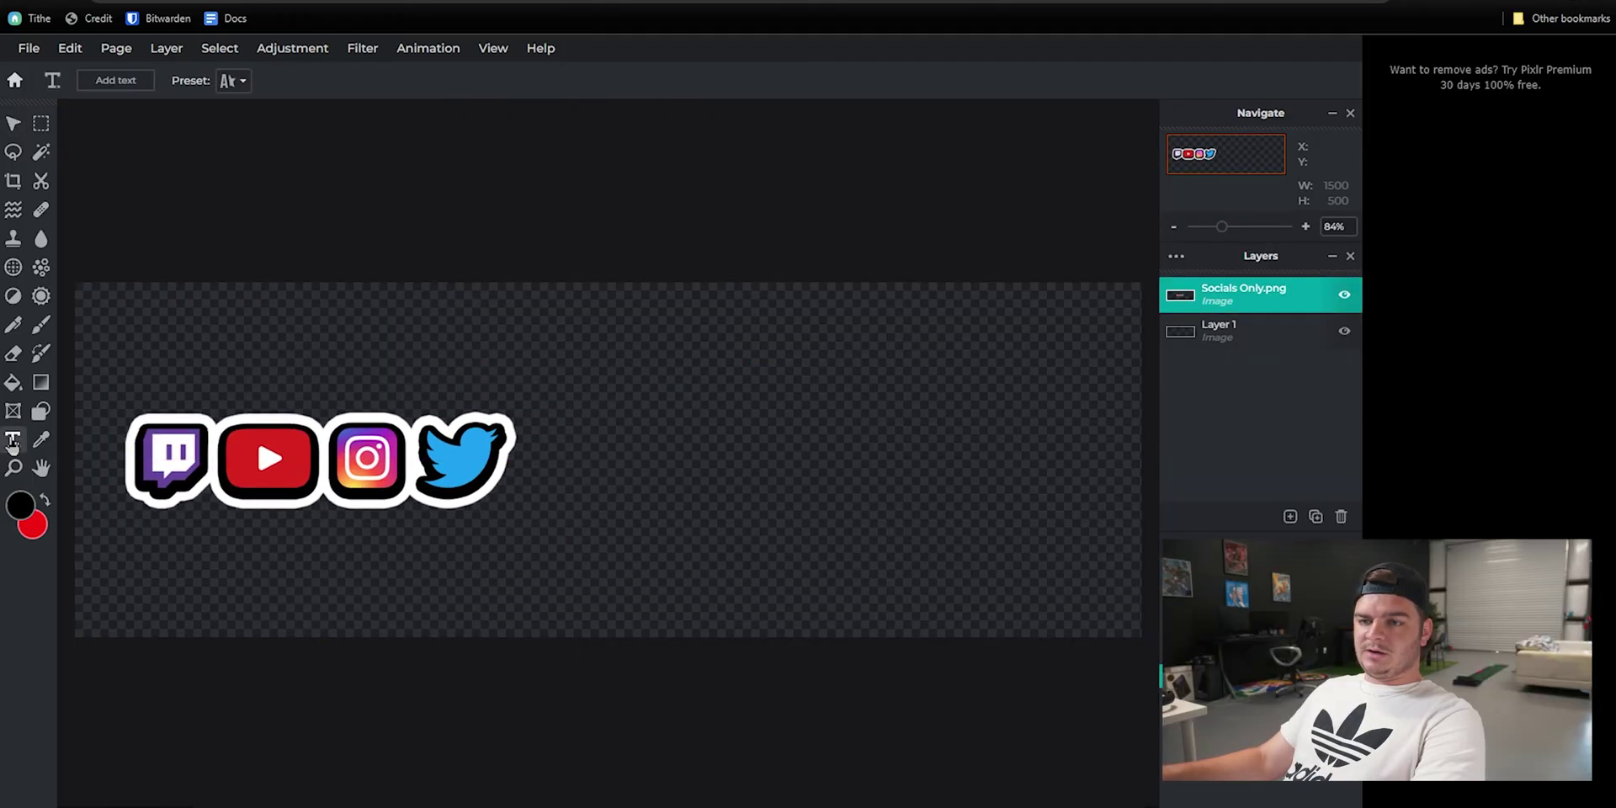
pyautogui.click(652, 465)
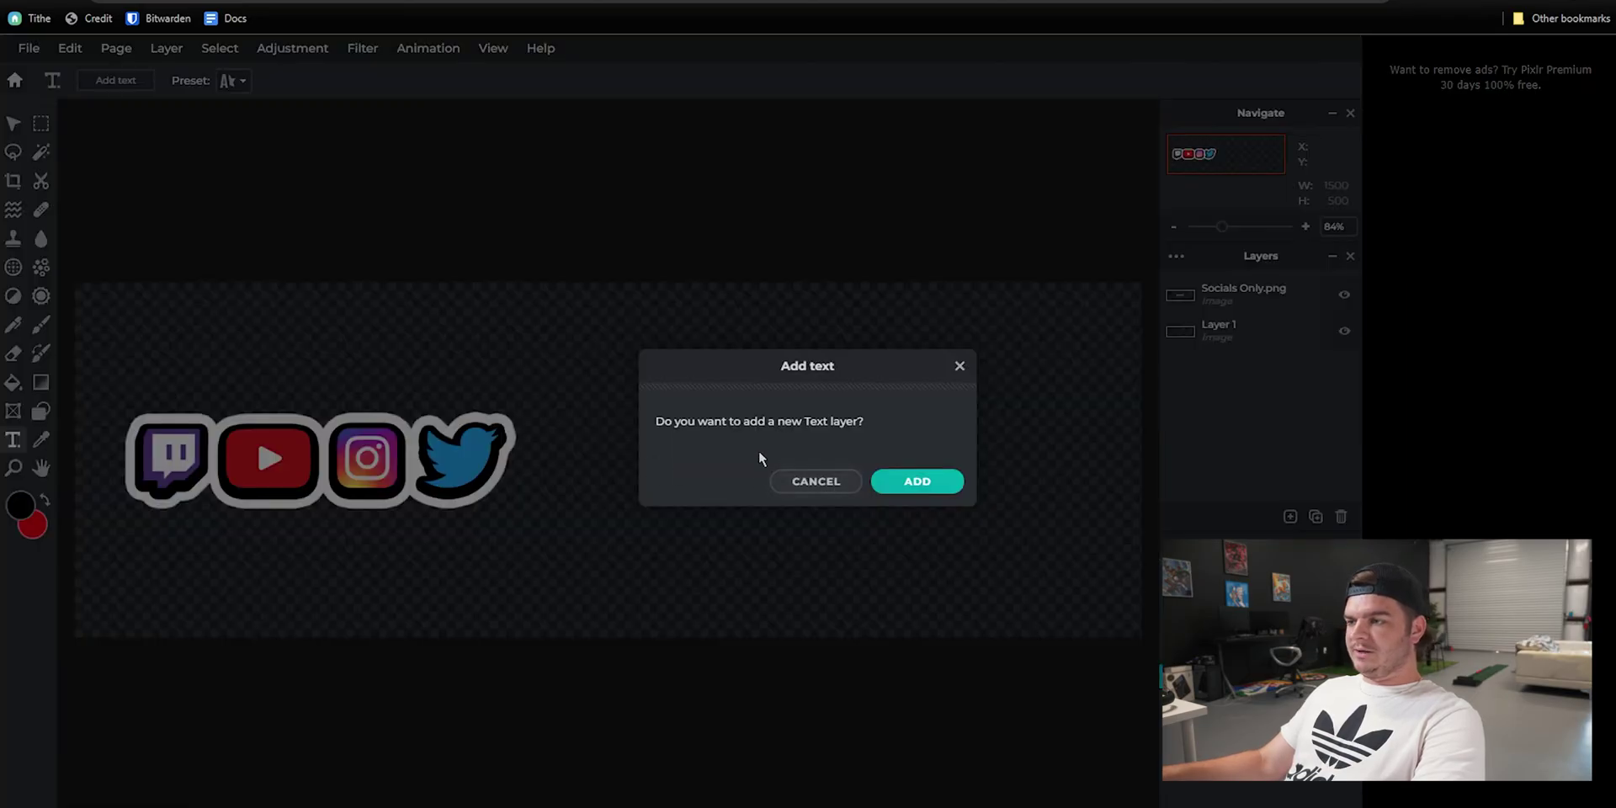
pyautogui.click(927, 483)
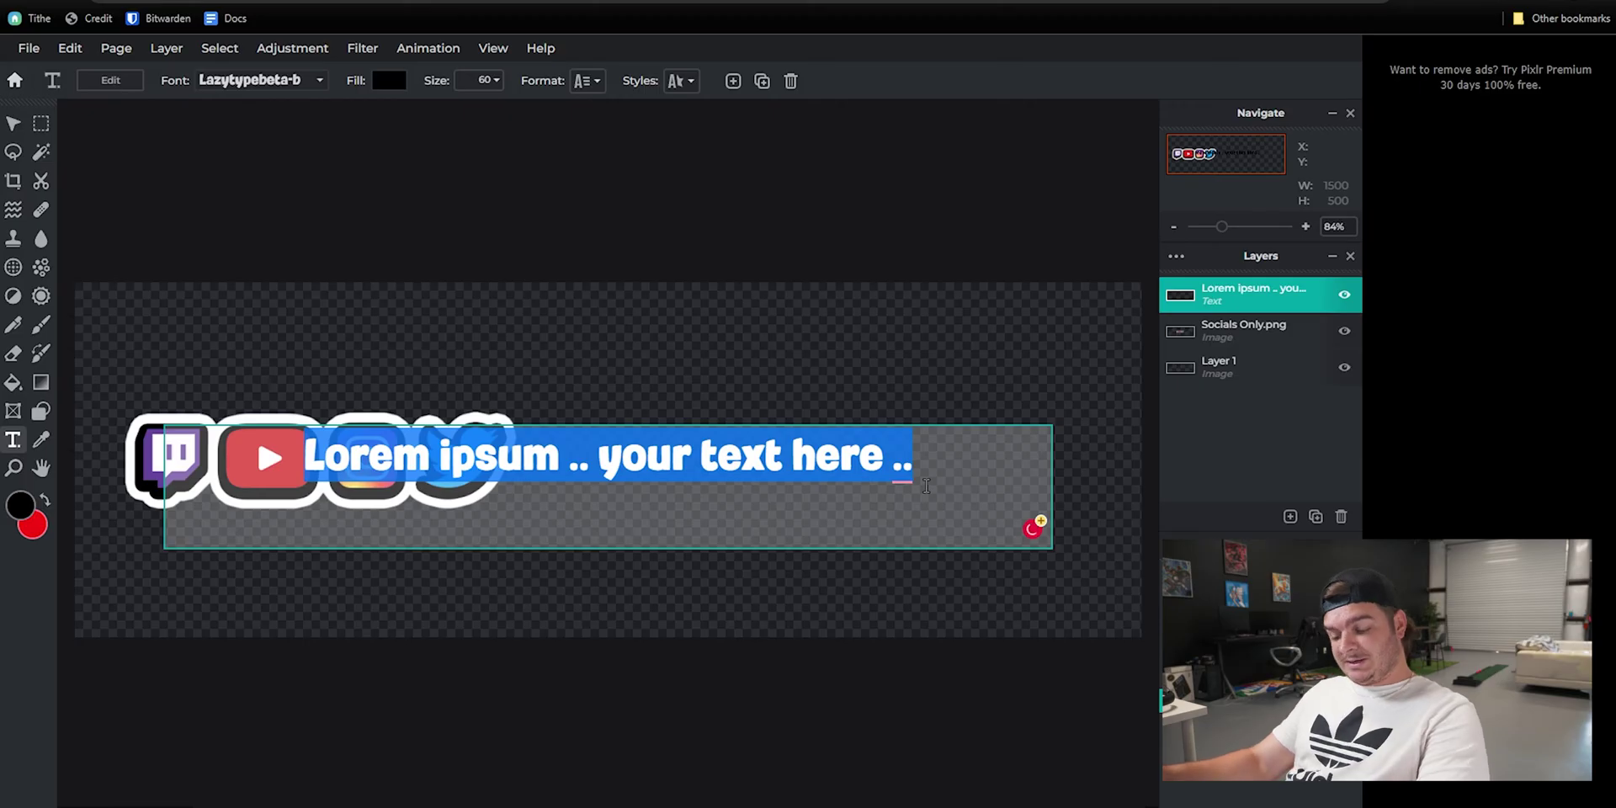
pyautogui.write('HAYTEX')
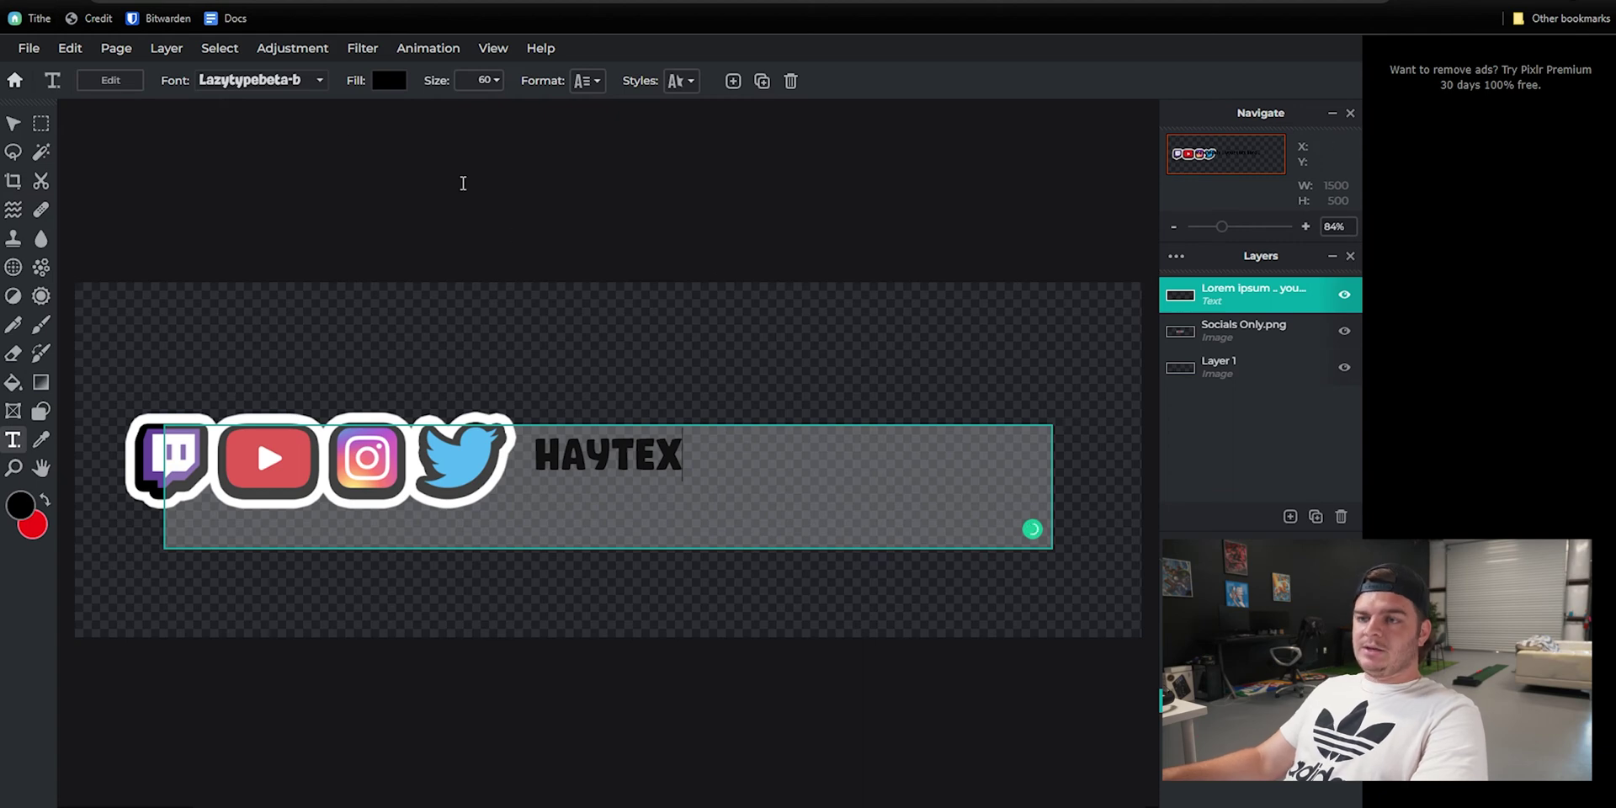
# Step: Enlarge HAYTEX and place it beside the four social icons
pyautogui.click(12, 125)
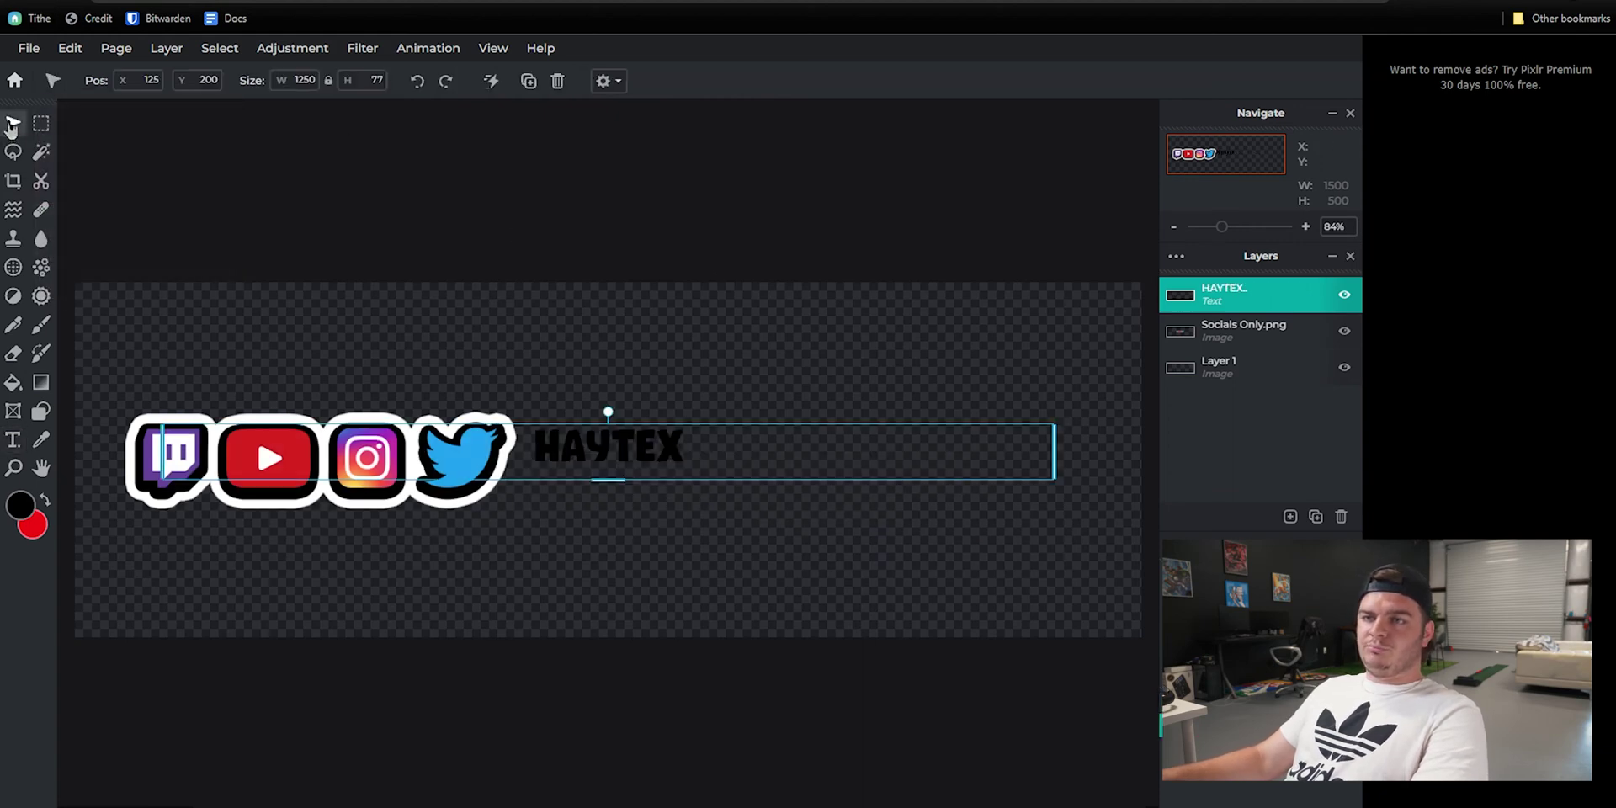
pyautogui.moveTo(577, 440); pyautogui.dragTo(717, 547)
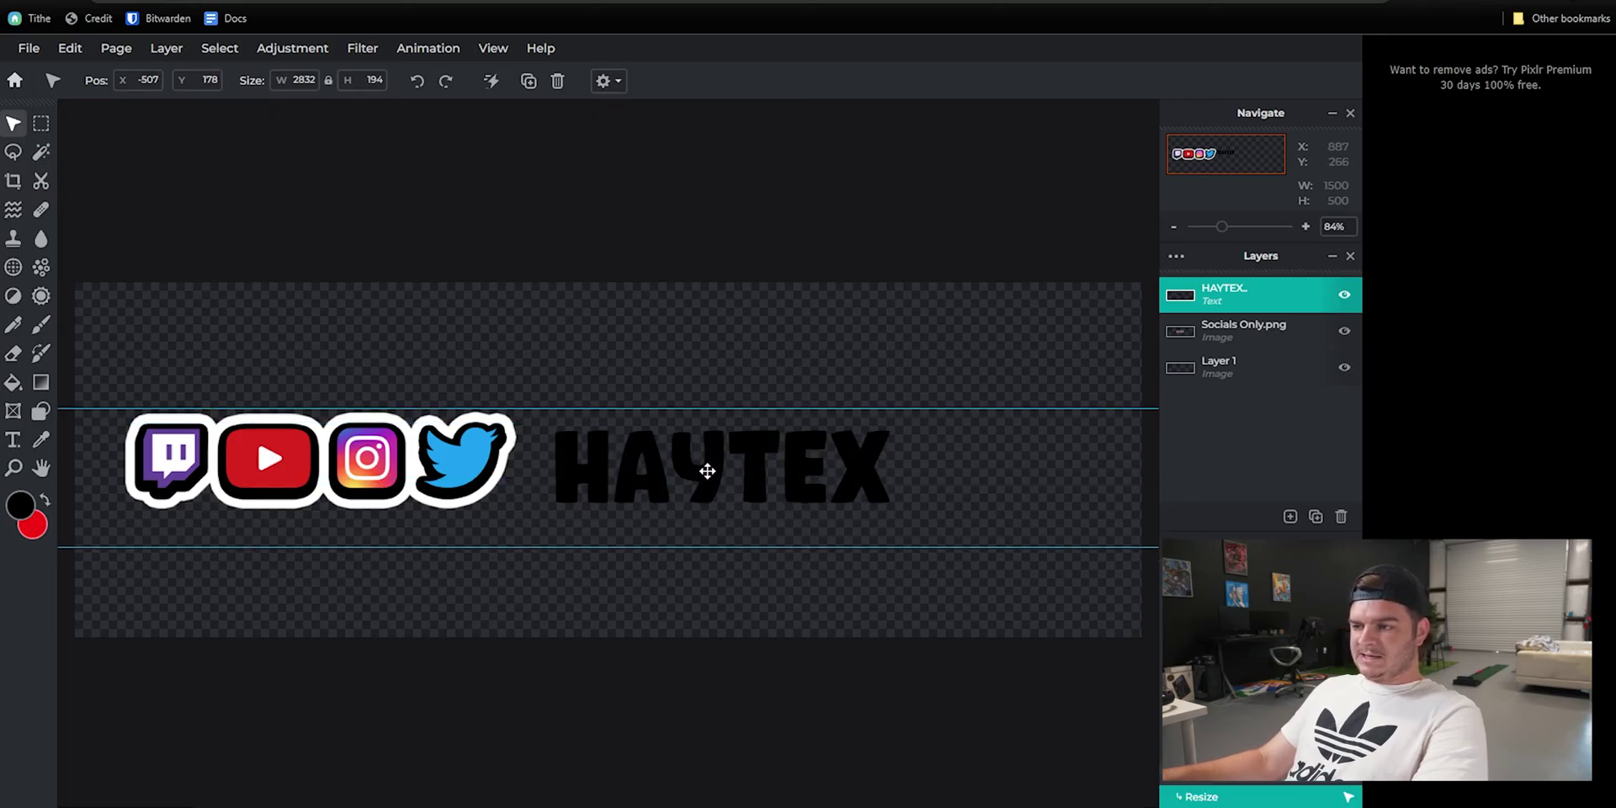
pyautogui.click(725, 317)
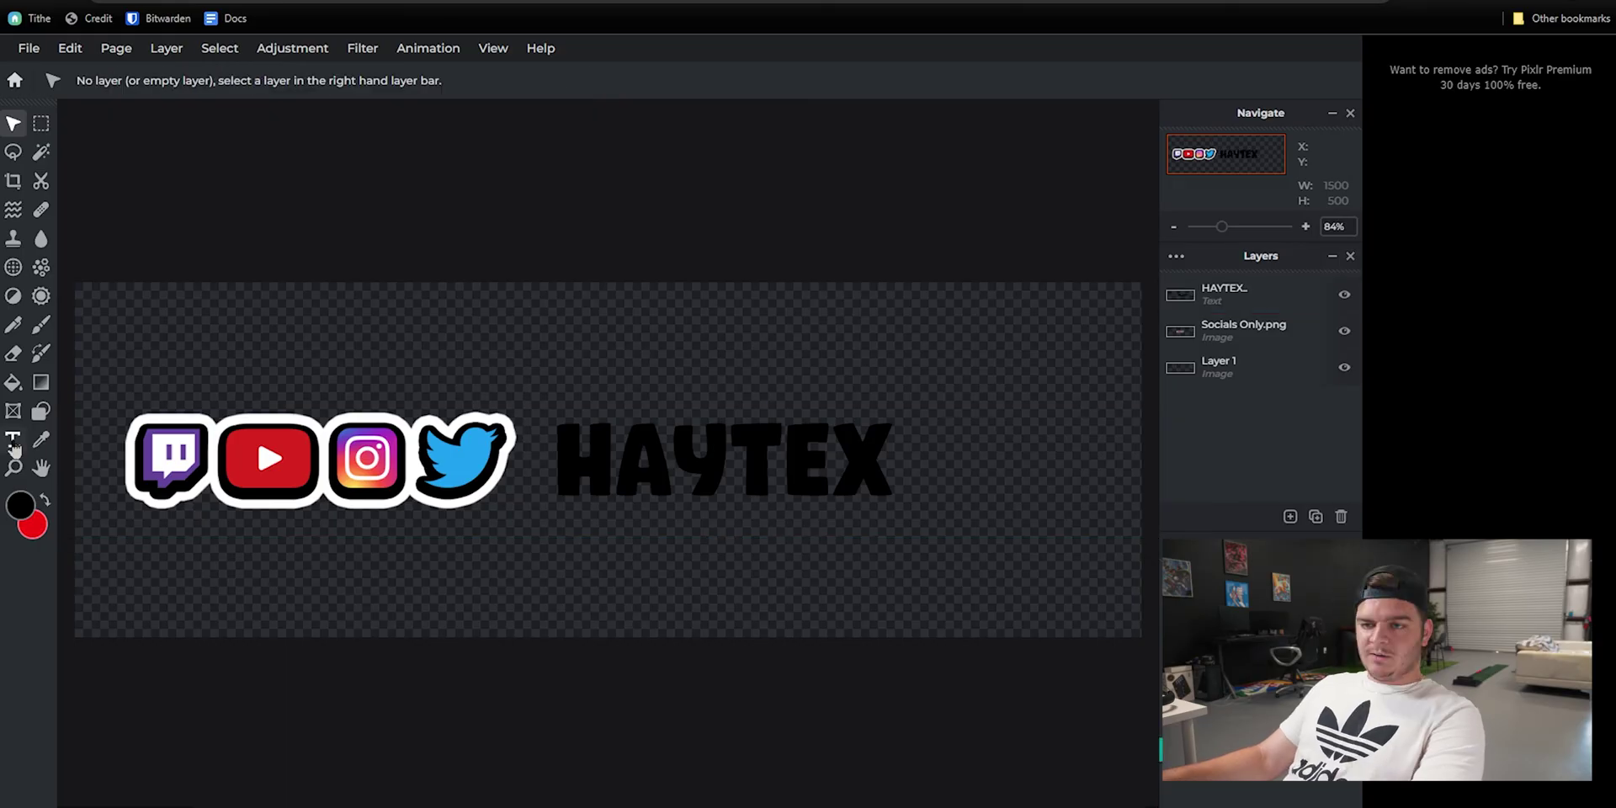
# Step: Change the HAYTEX text fill to white (#FFFFFF)
pyautogui.press('t')
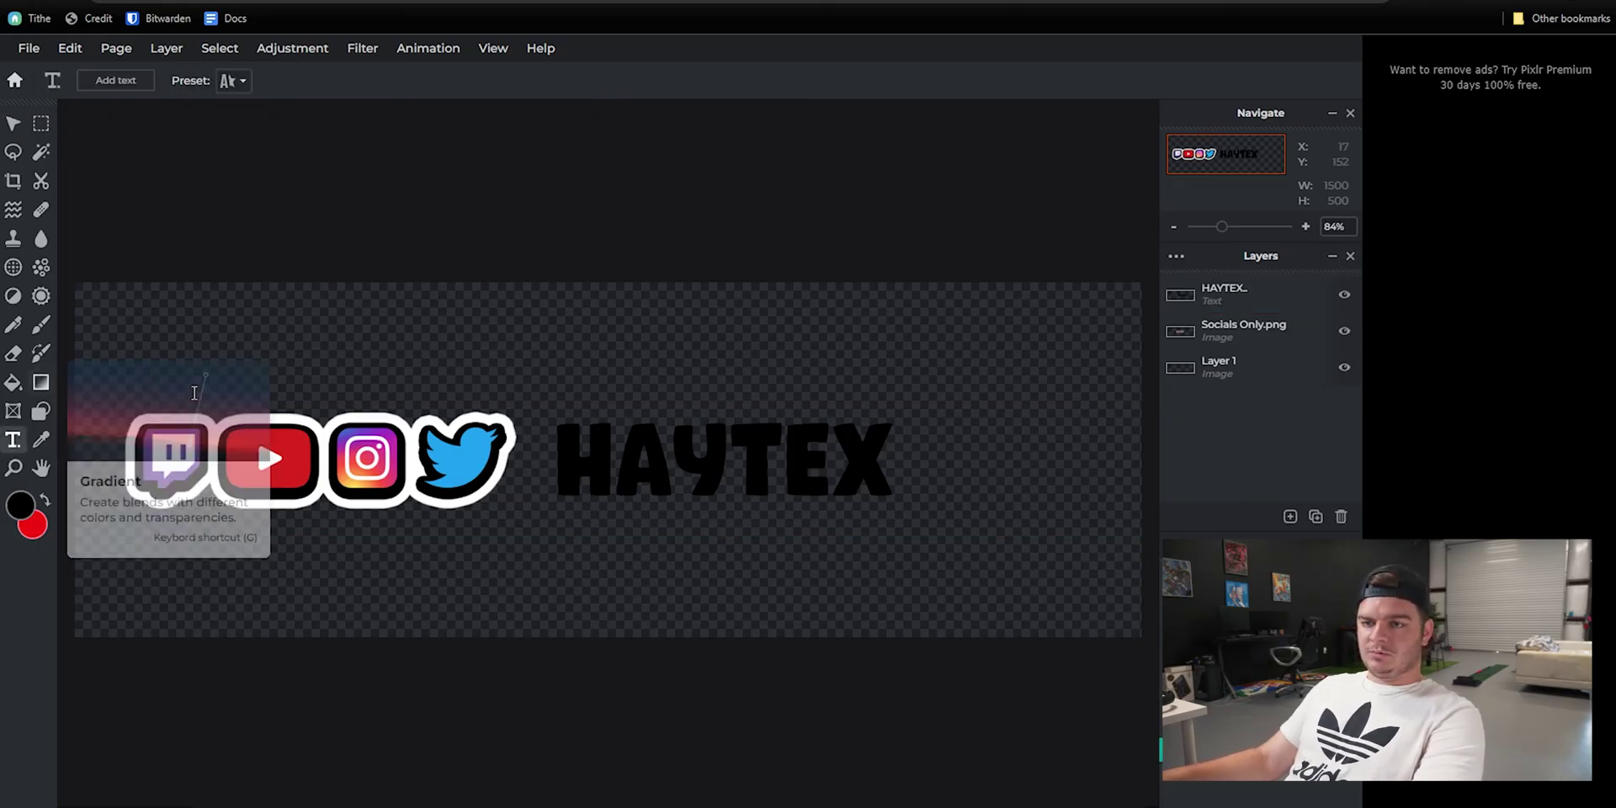
pyautogui.click(684, 445)
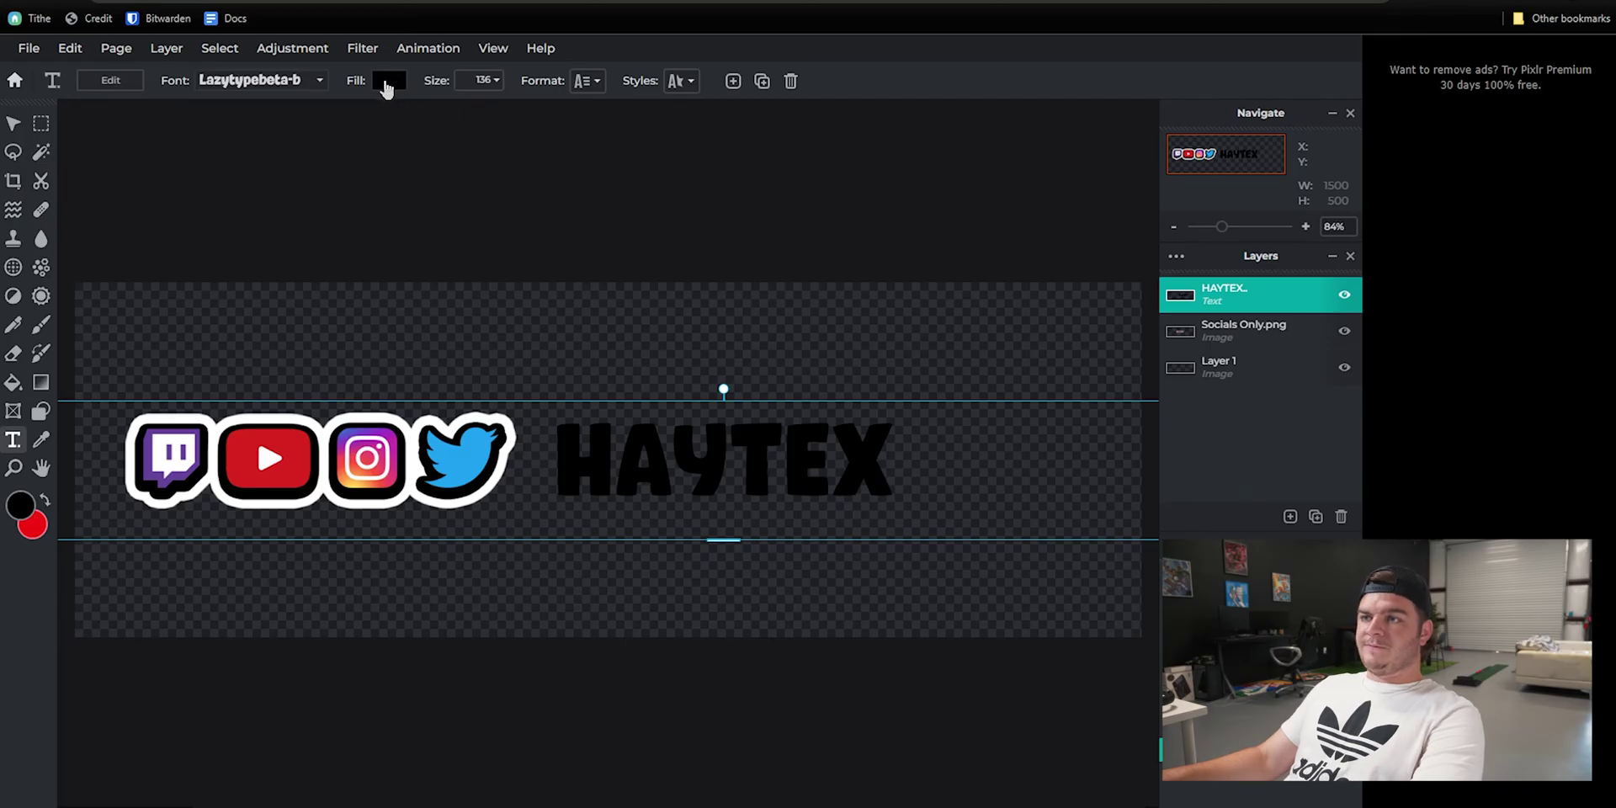
pyautogui.click(386, 84)
pyautogui.moveTo(299, 252); pyautogui.dragTo(263, 182)
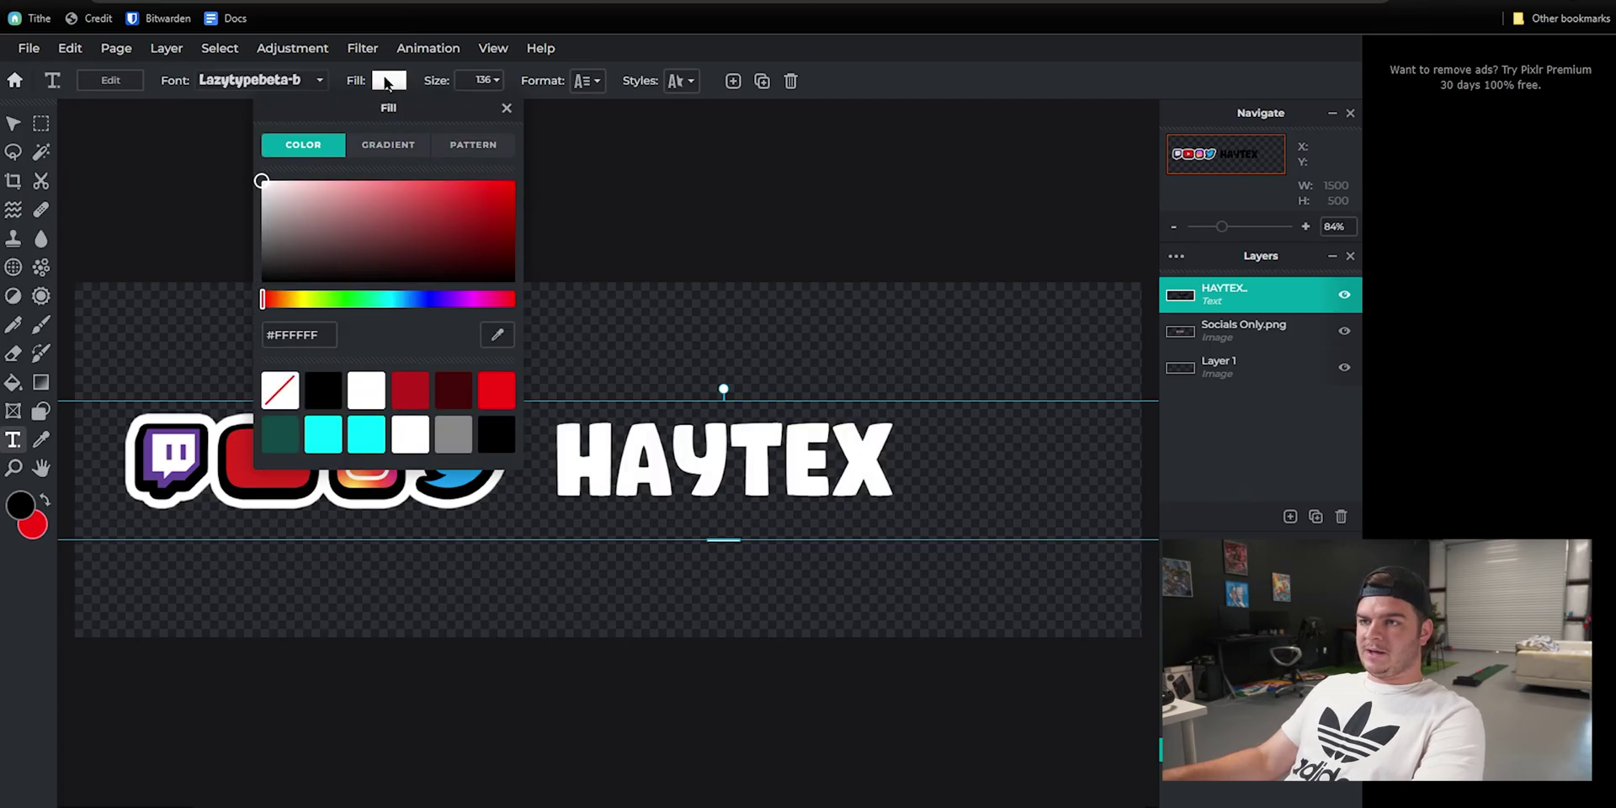
pyautogui.click(385, 84)
# Step: Set HAYTEX in the Sweeneey font and nudge it into line with the icons
pyautogui.click(296, 80)
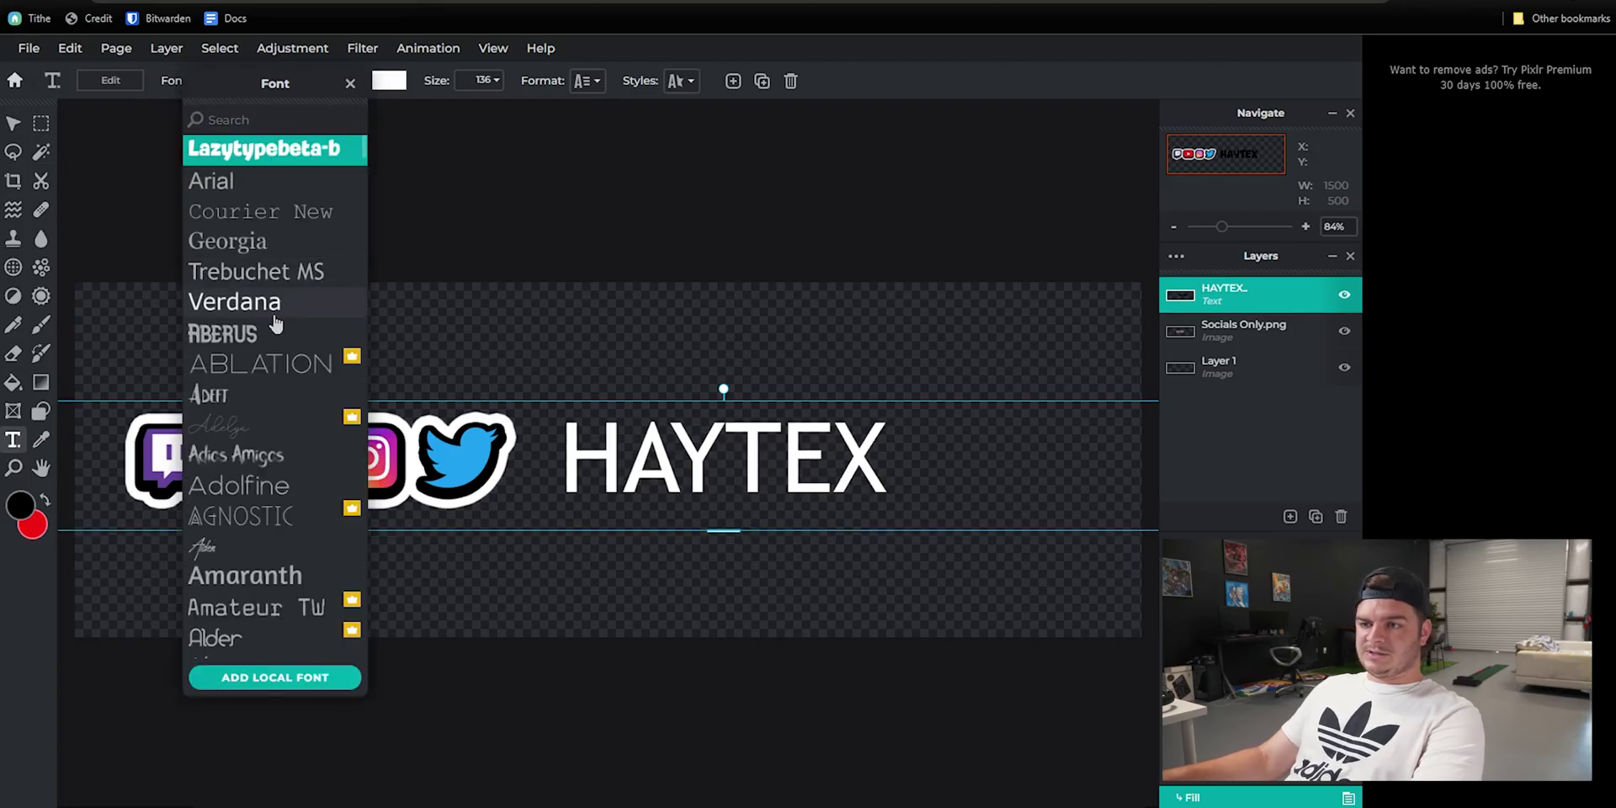
pyautogui.scroll(-10, 275, 324)
pyautogui.scroll(-5, 362, 269)
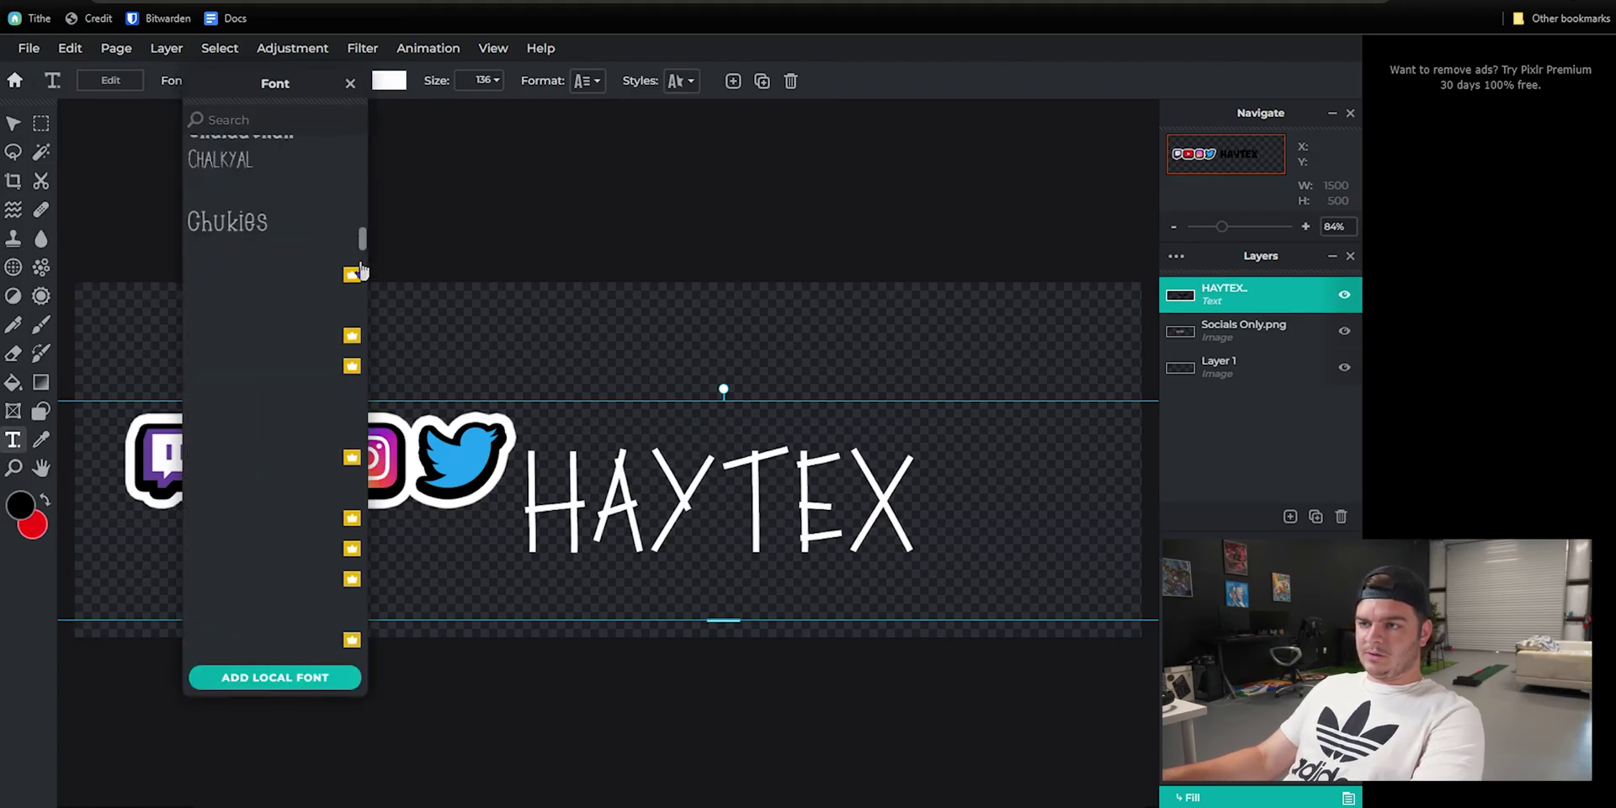
pyautogui.moveTo(362, 268); pyautogui.dragTo(368, 599)
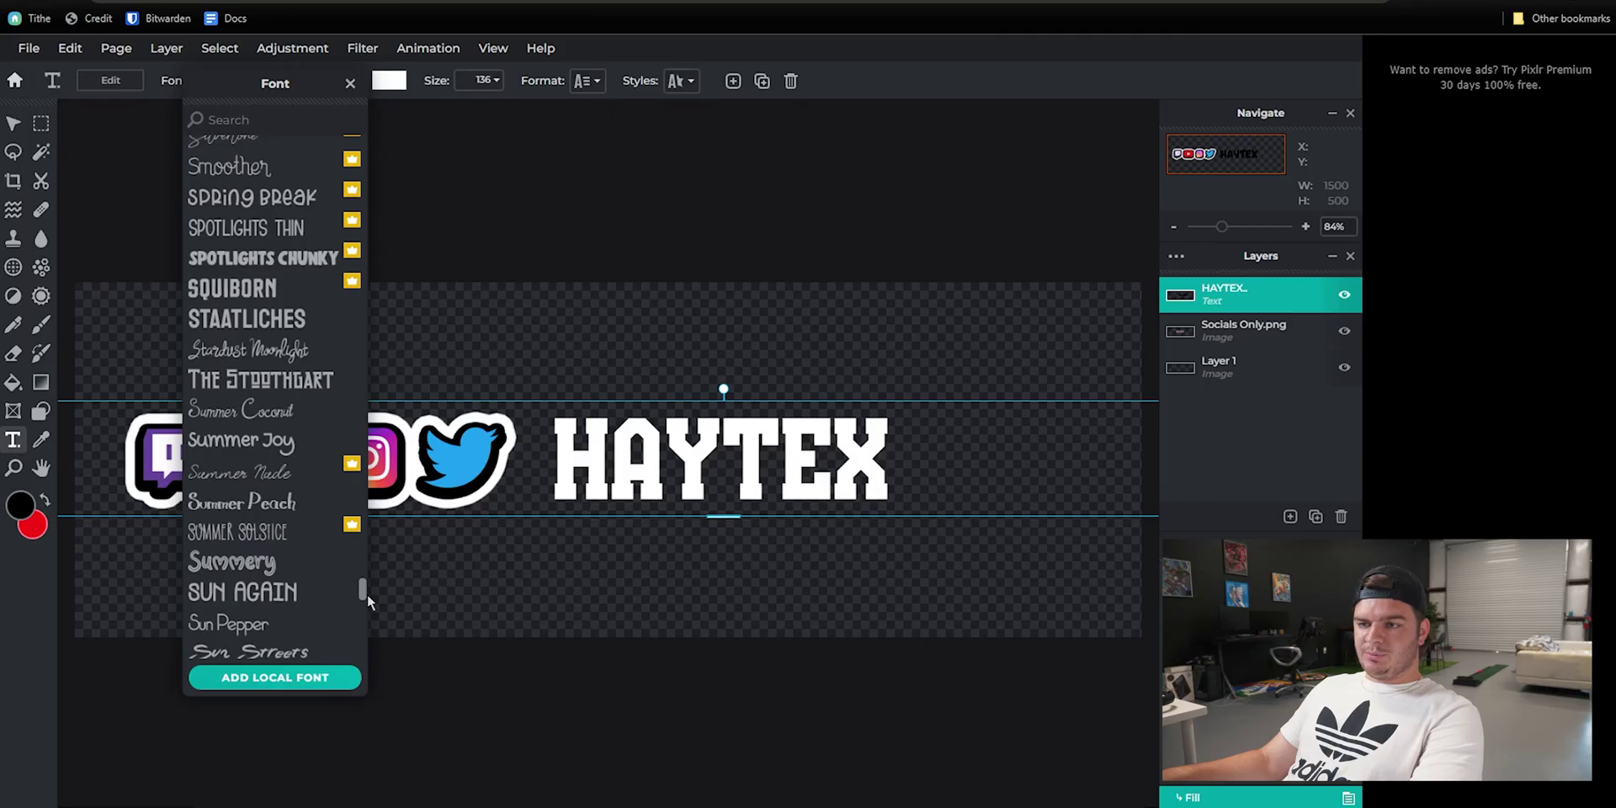
pyautogui.scroll(-4, 298, 454)
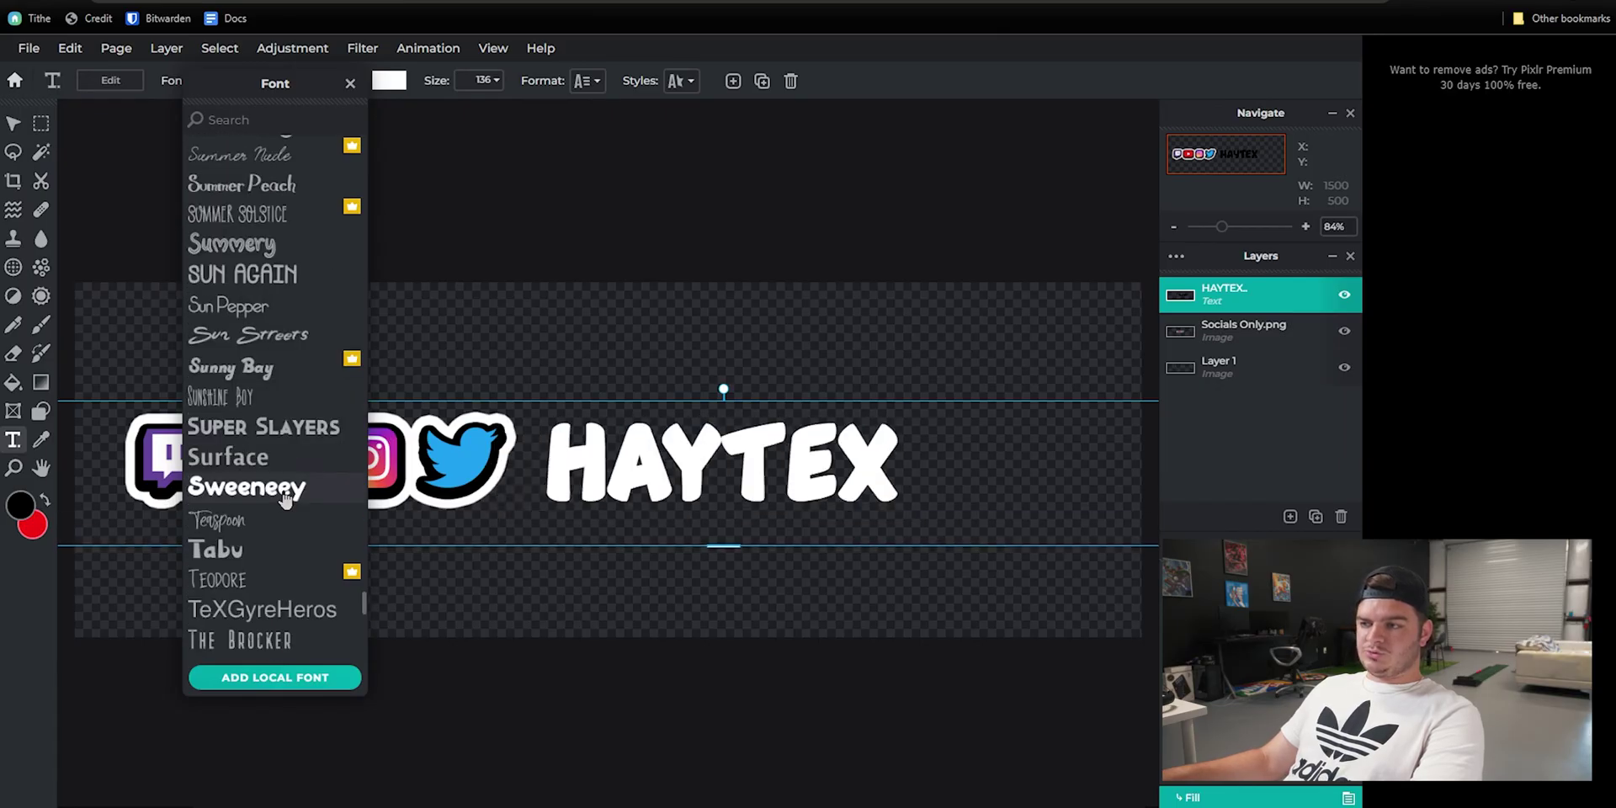
pyautogui.click(286, 500)
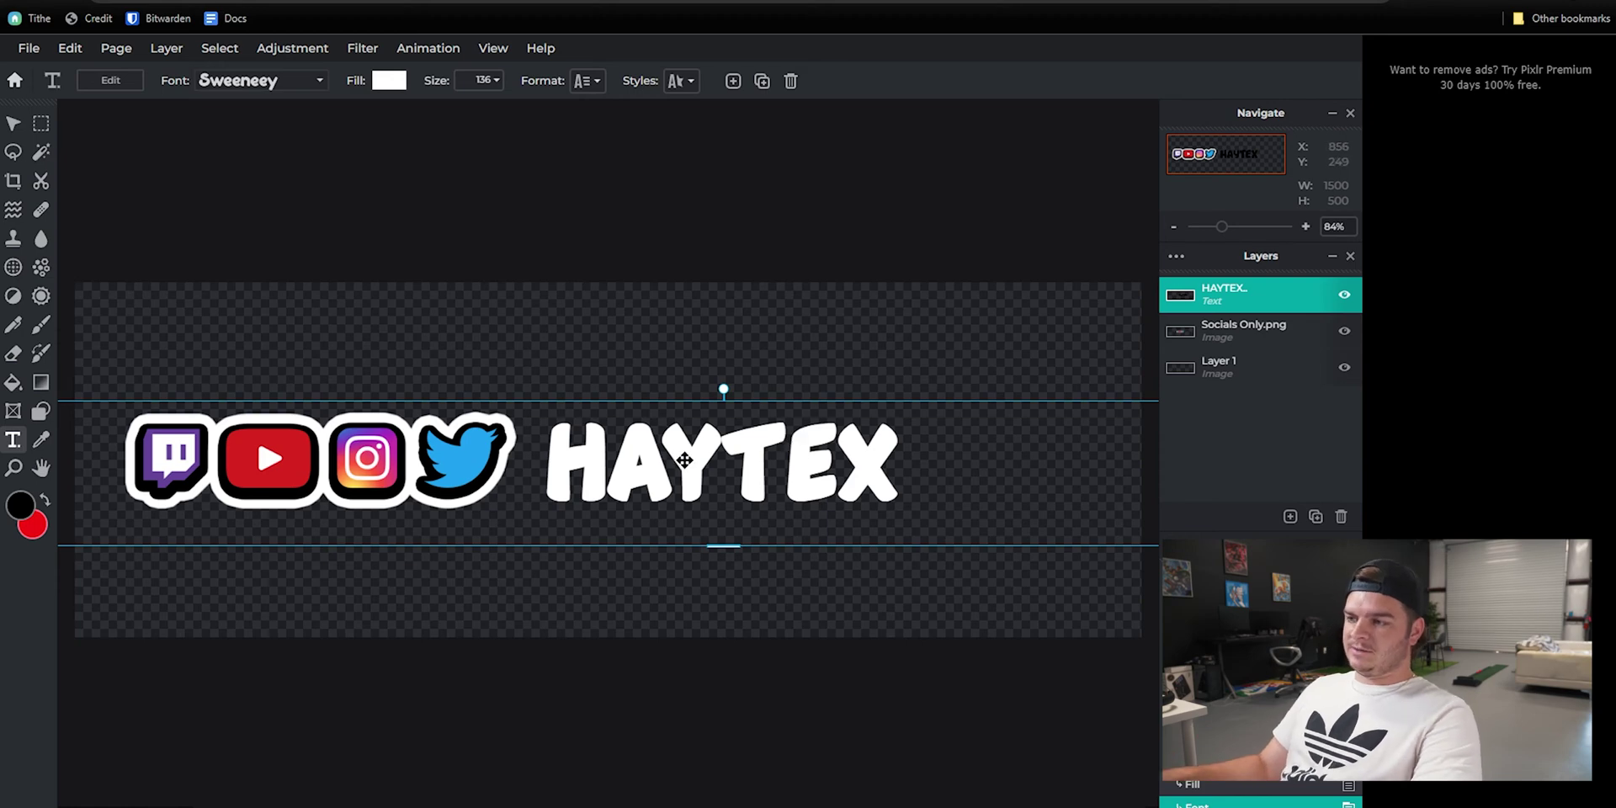
pyautogui.moveTo(685, 460); pyautogui.dragTo(680, 453)
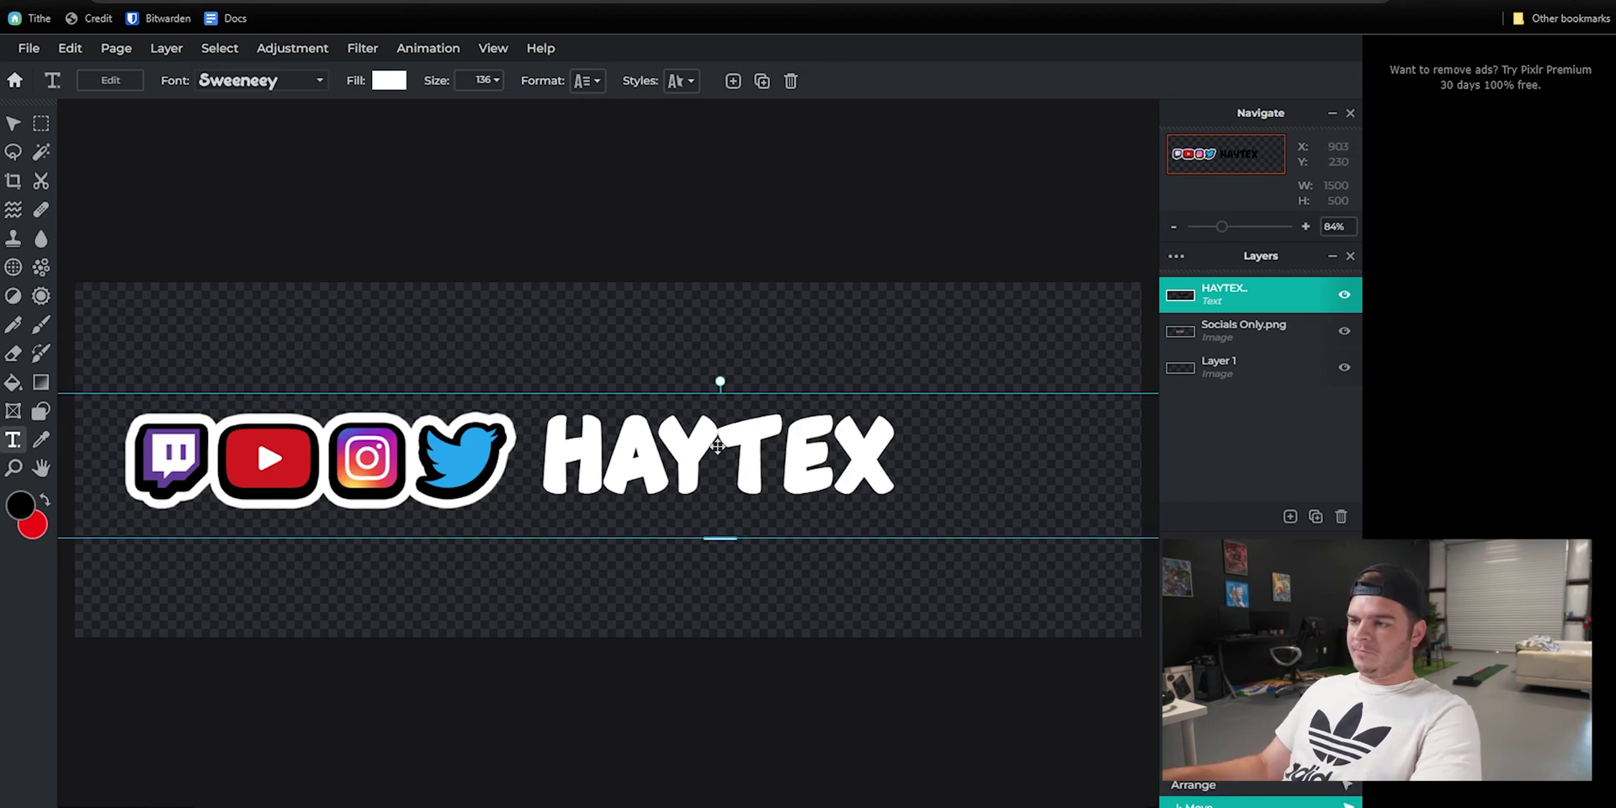
pyautogui.moveTo(682, 455); pyautogui.dragTo(680, 459)
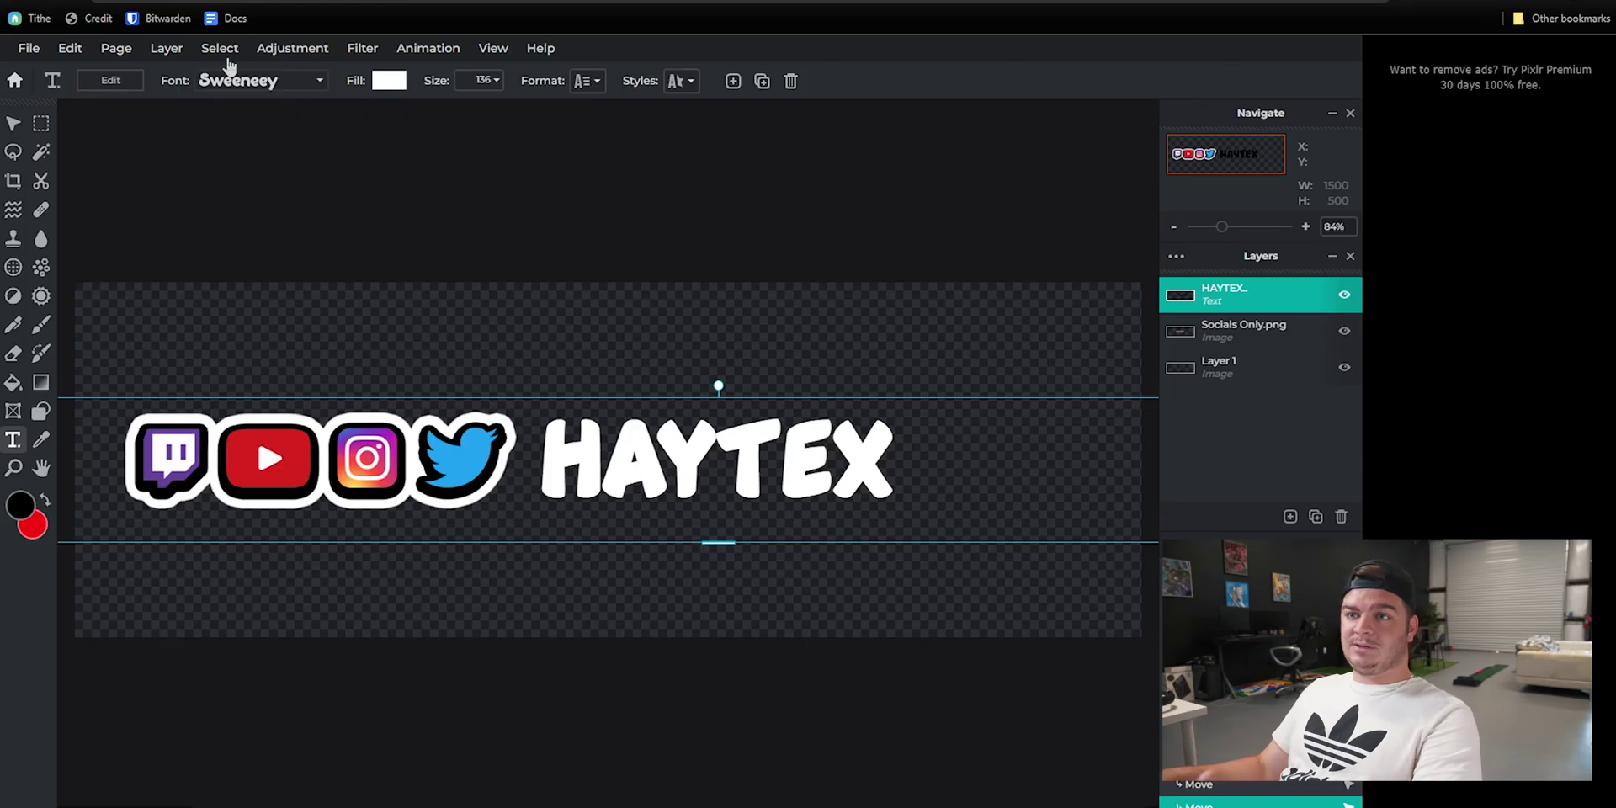
# Step: Convert the HAYTEX text layer to an image and nudge it down slightly
pyautogui.click(167, 51)
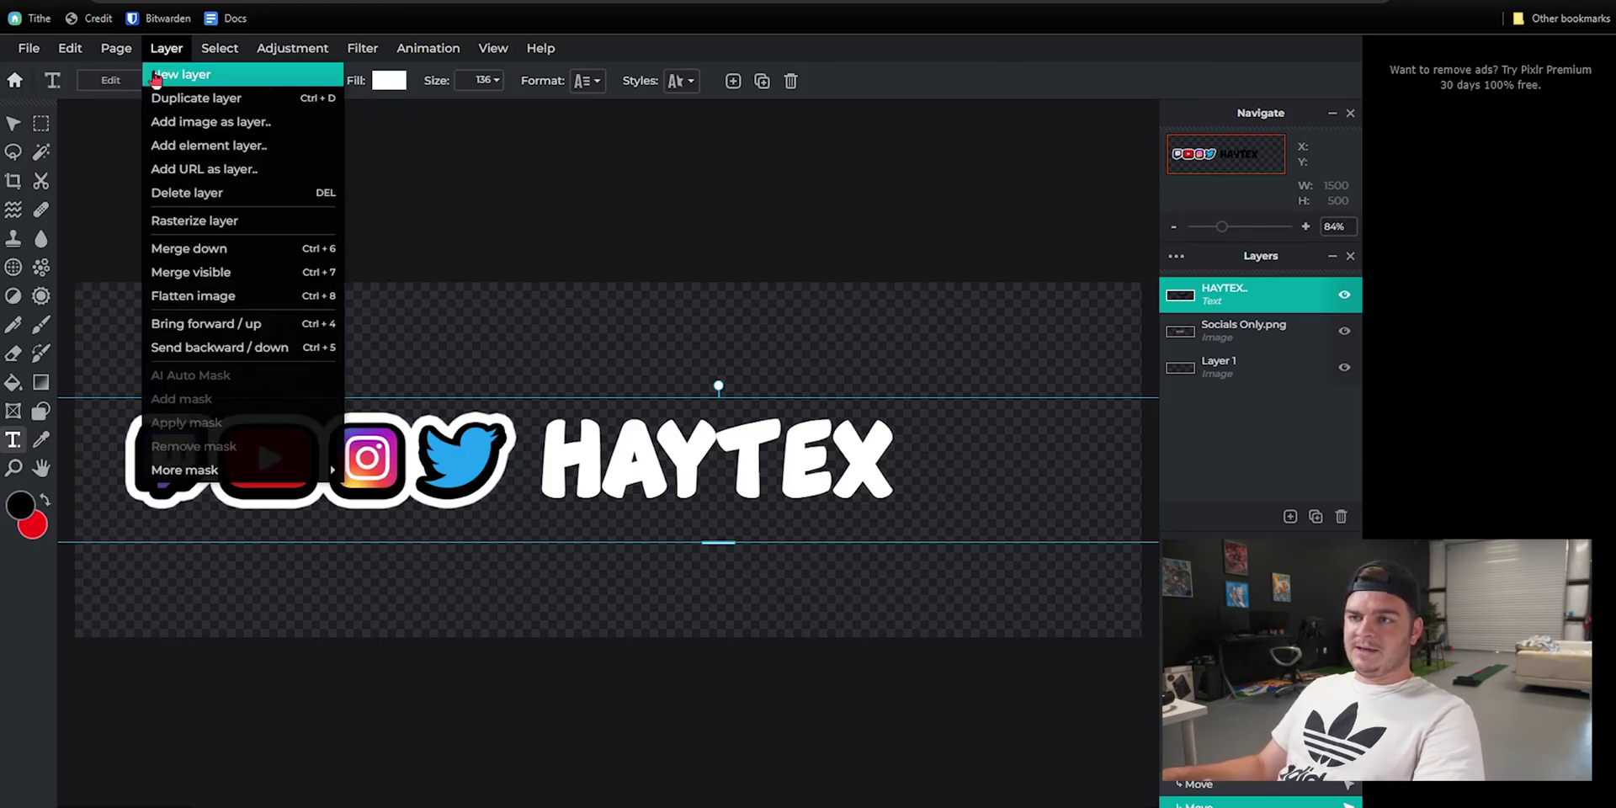
pyautogui.click(183, 217)
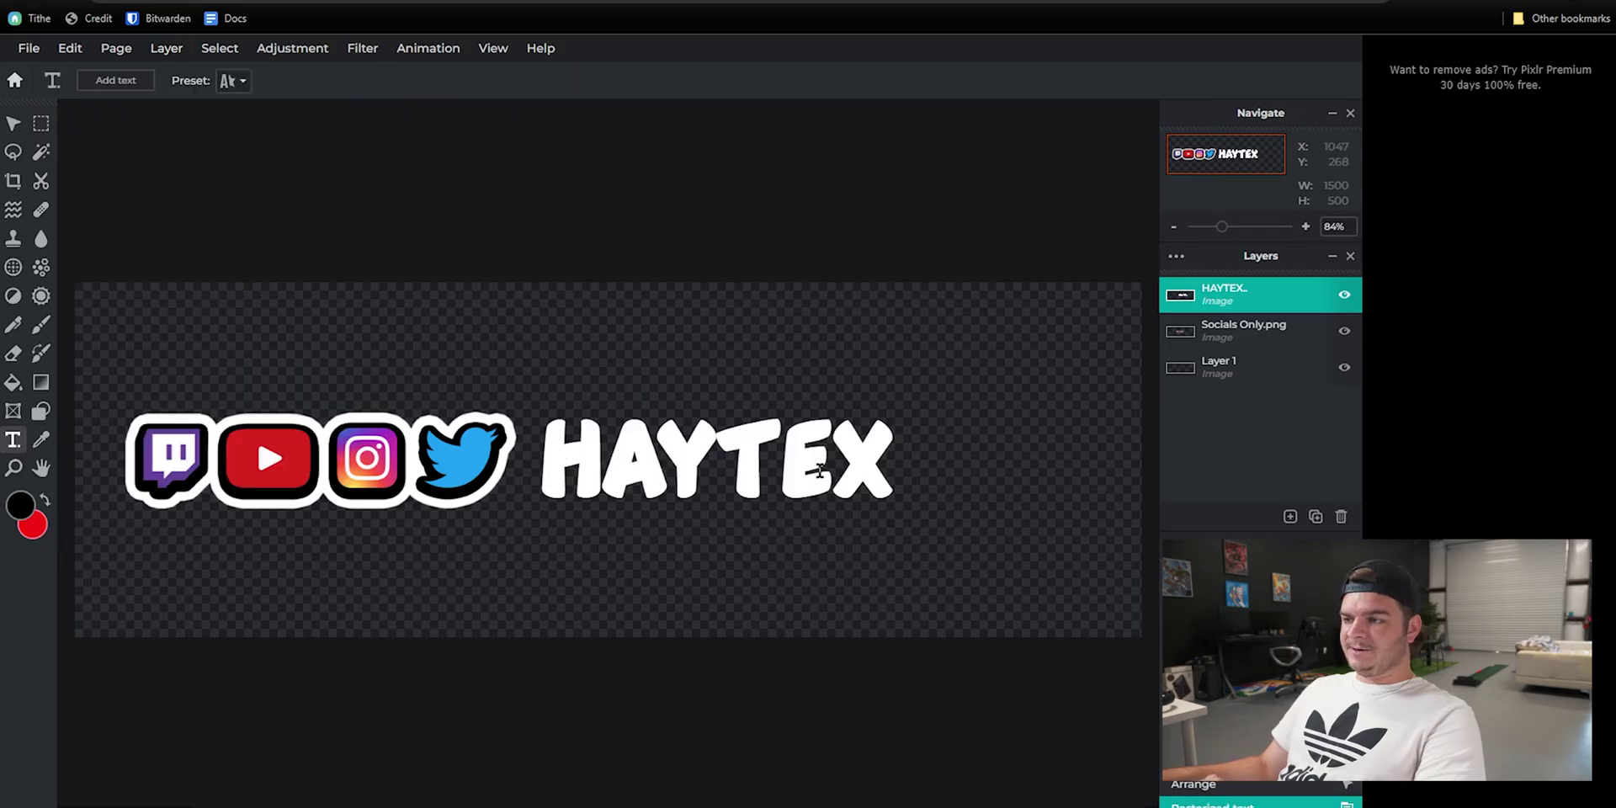
pyautogui.click(13, 124)
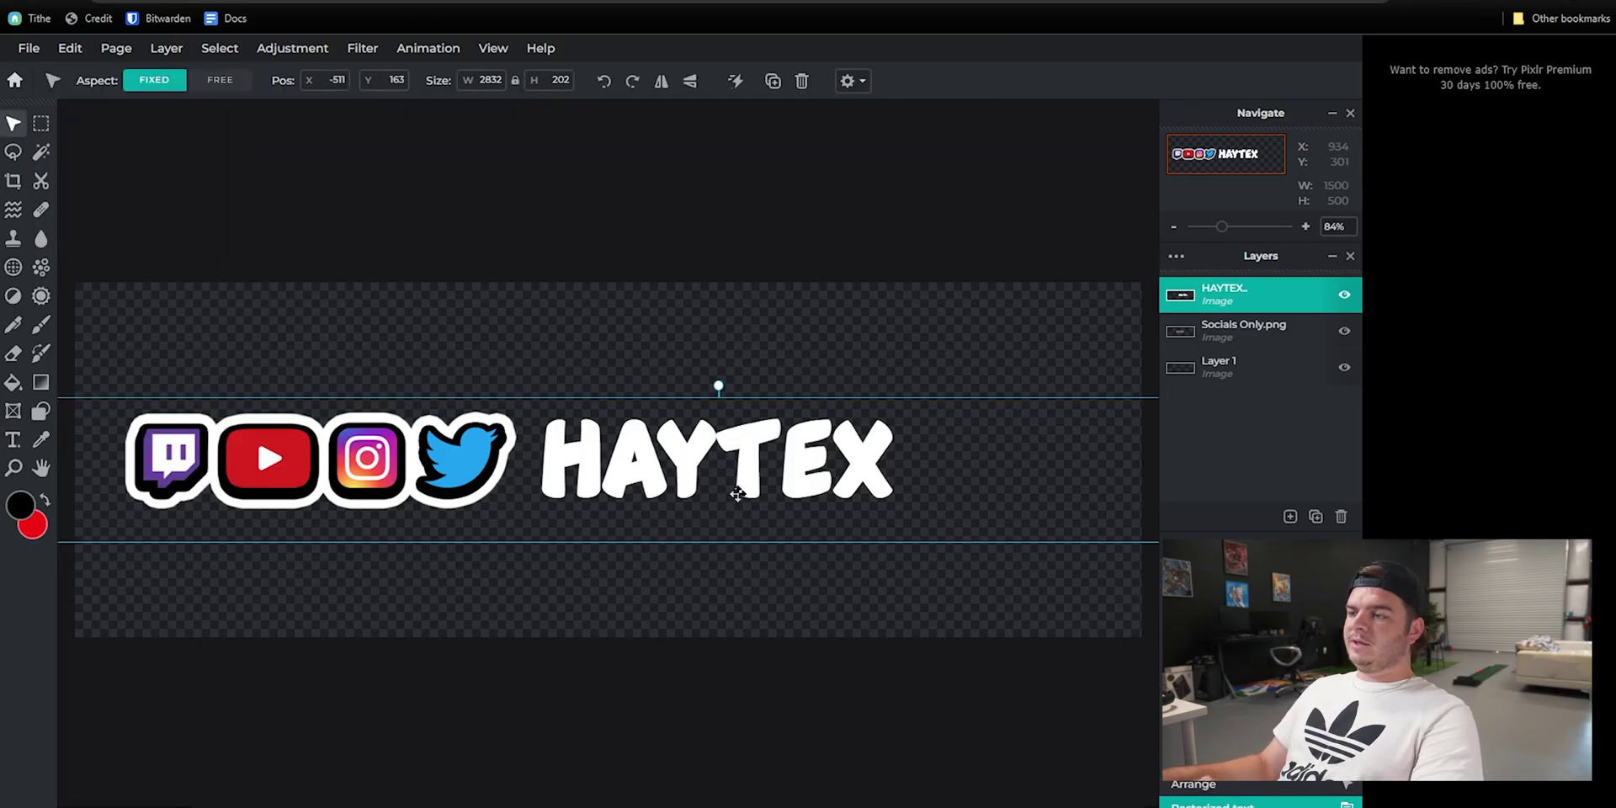
pyautogui.moveTo(726, 473); pyautogui.dragTo(726, 476)
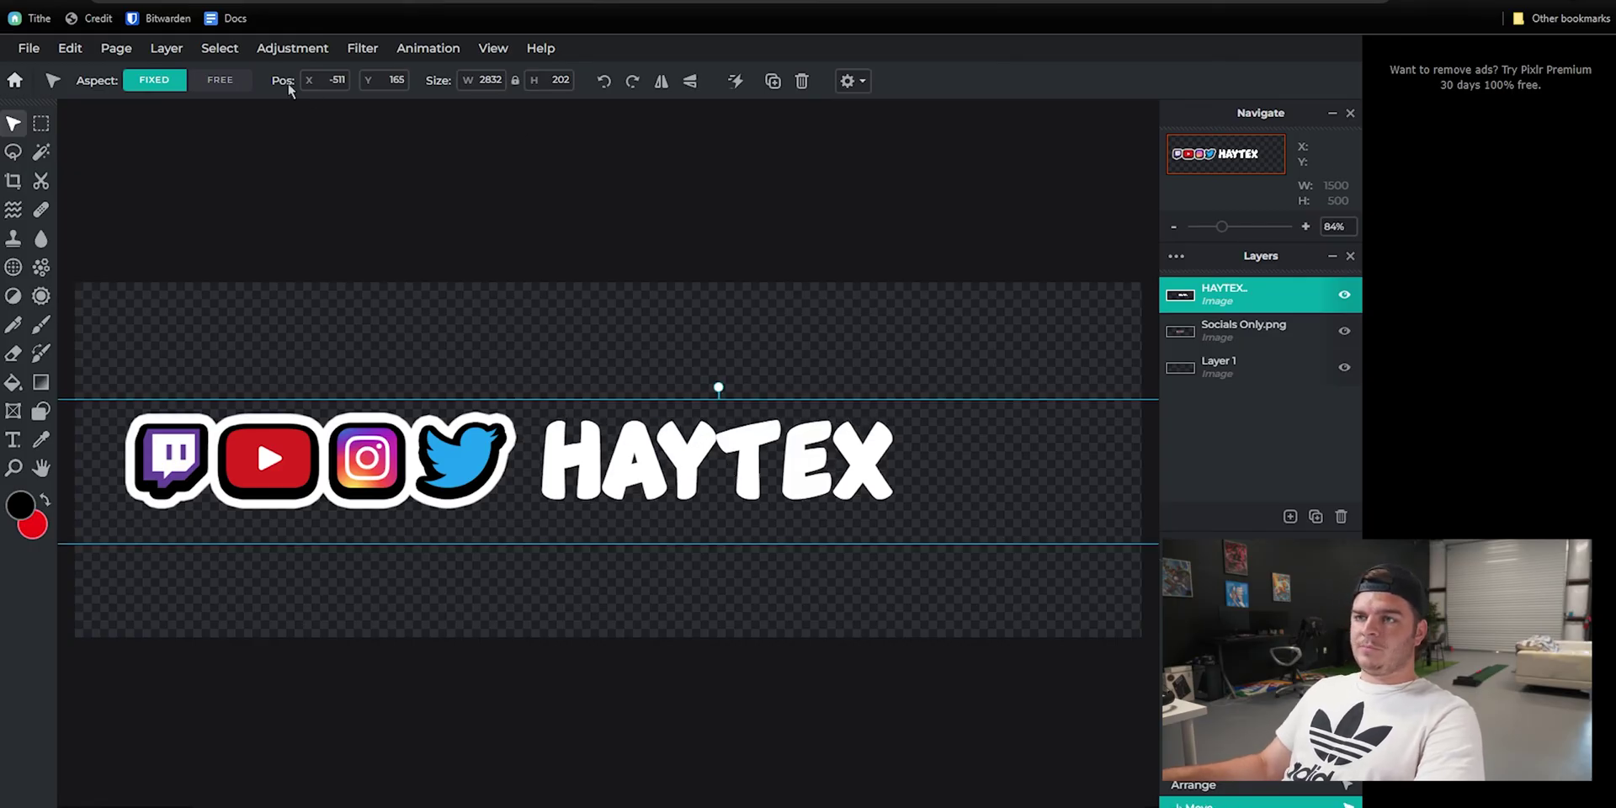
# Step: Apply a black outer glow with 0% feather and 11px size to HAYTEX
pyautogui.click(360, 52)
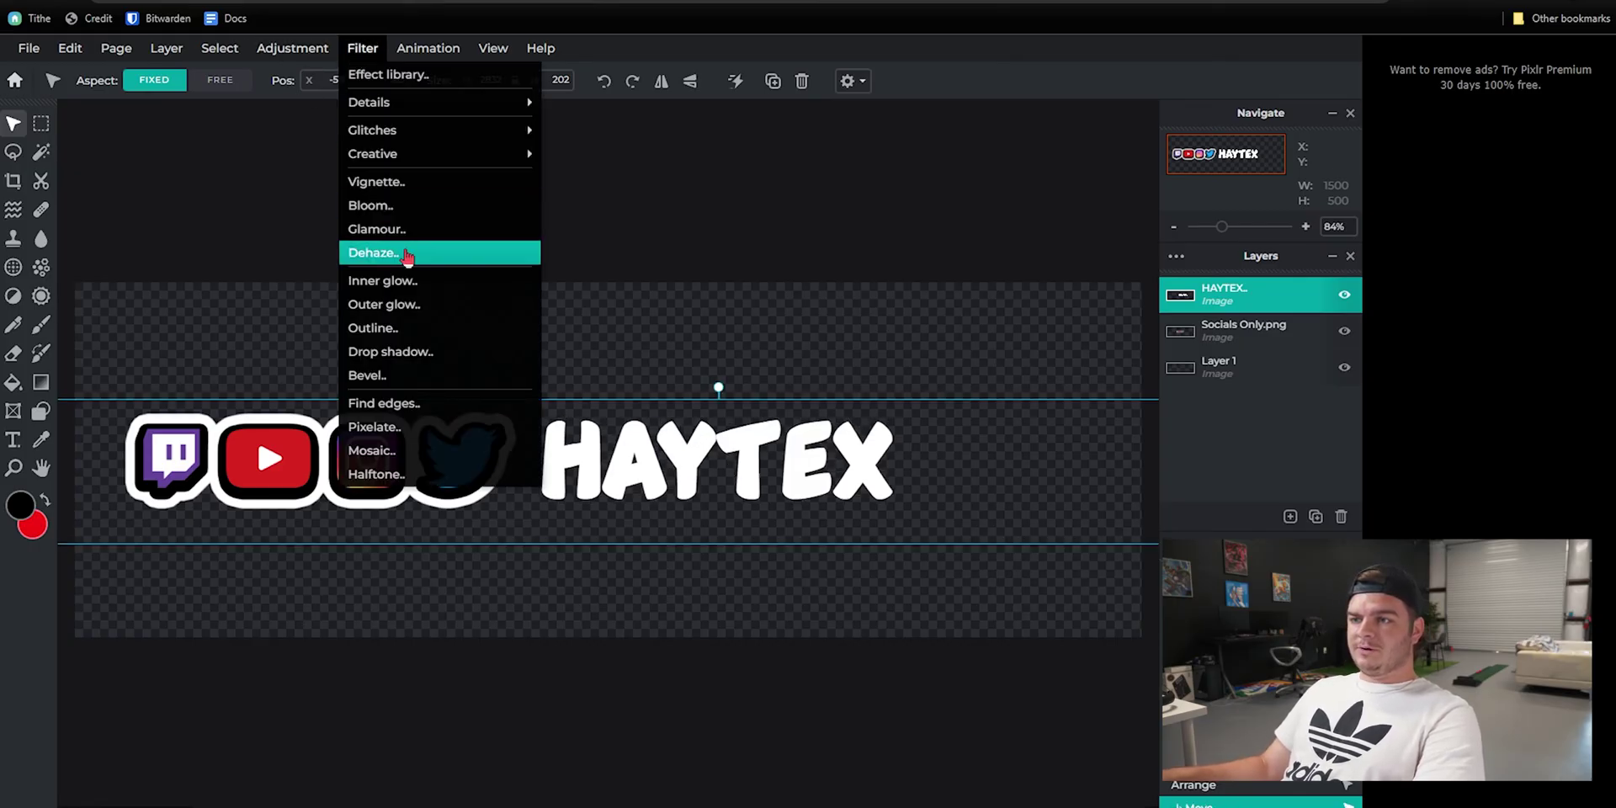
pyautogui.click(411, 308)
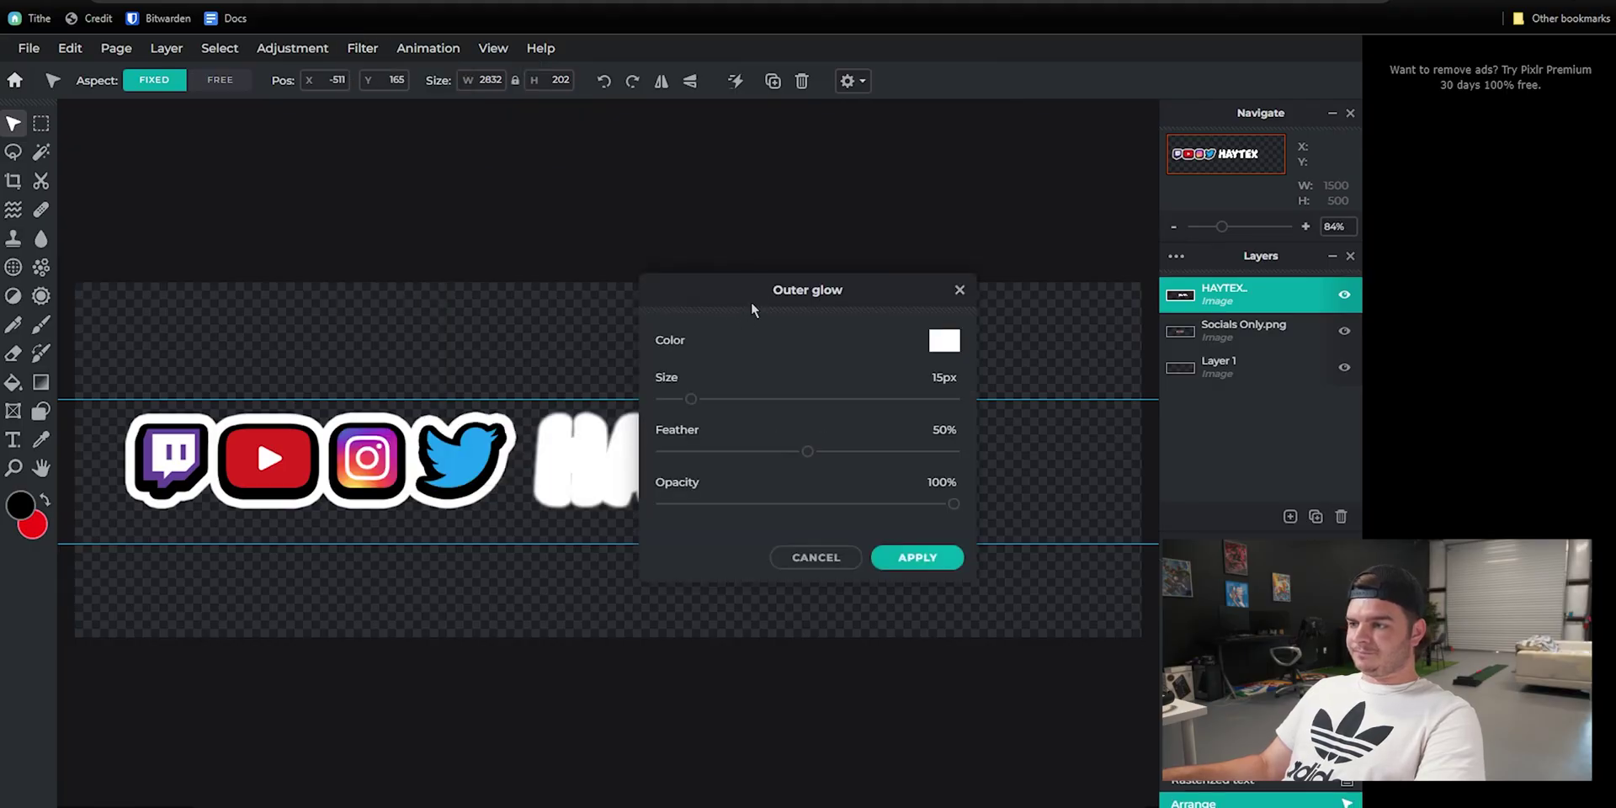
pyautogui.moveTo(804, 286); pyautogui.dragTo(1100, 313)
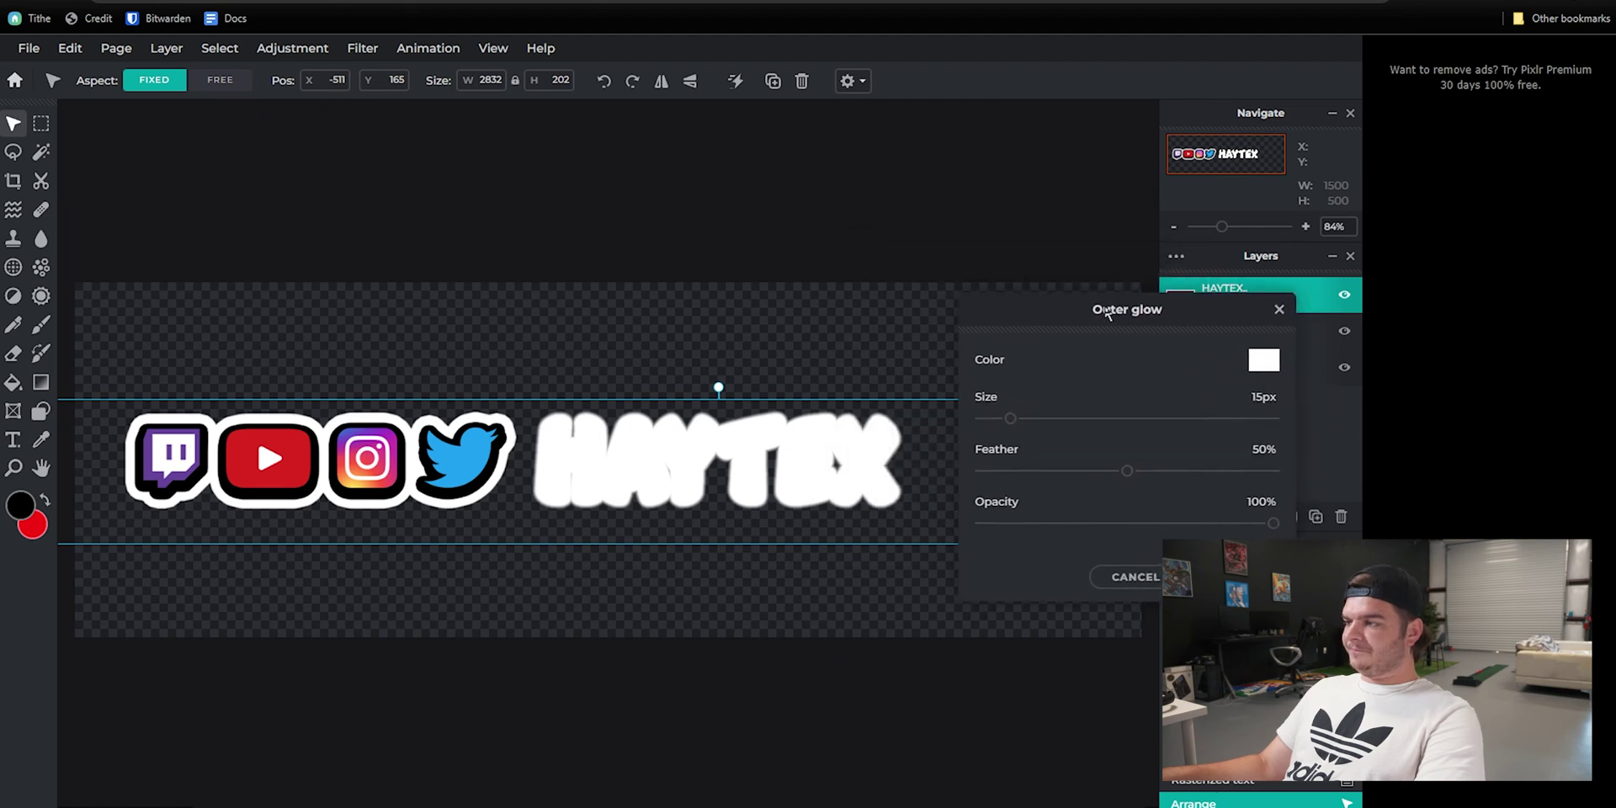
pyautogui.moveTo(1131, 482); pyautogui.dragTo(982, 482)
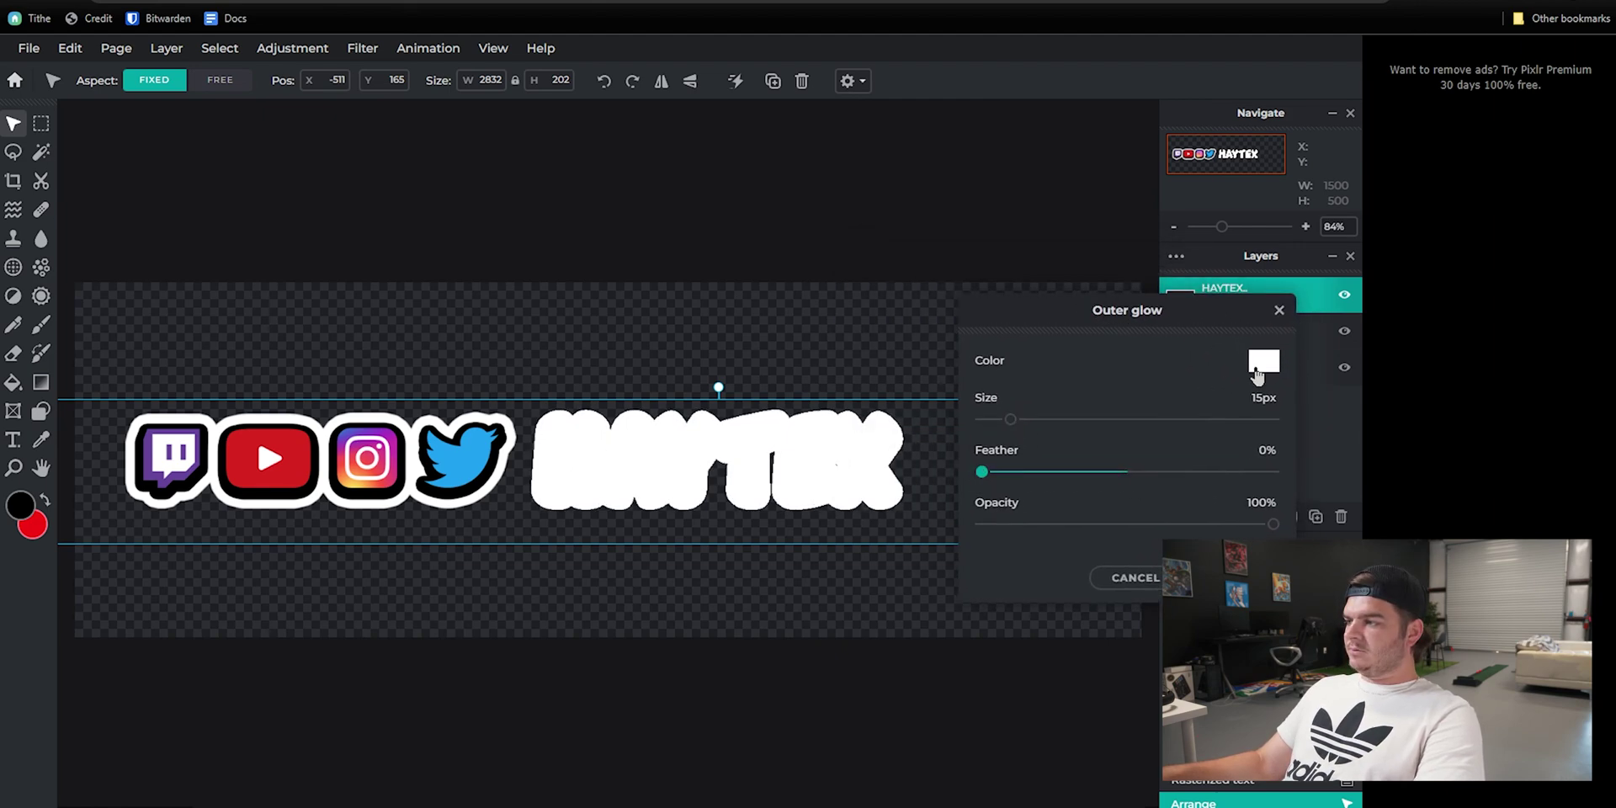
pyautogui.click(1263, 368)
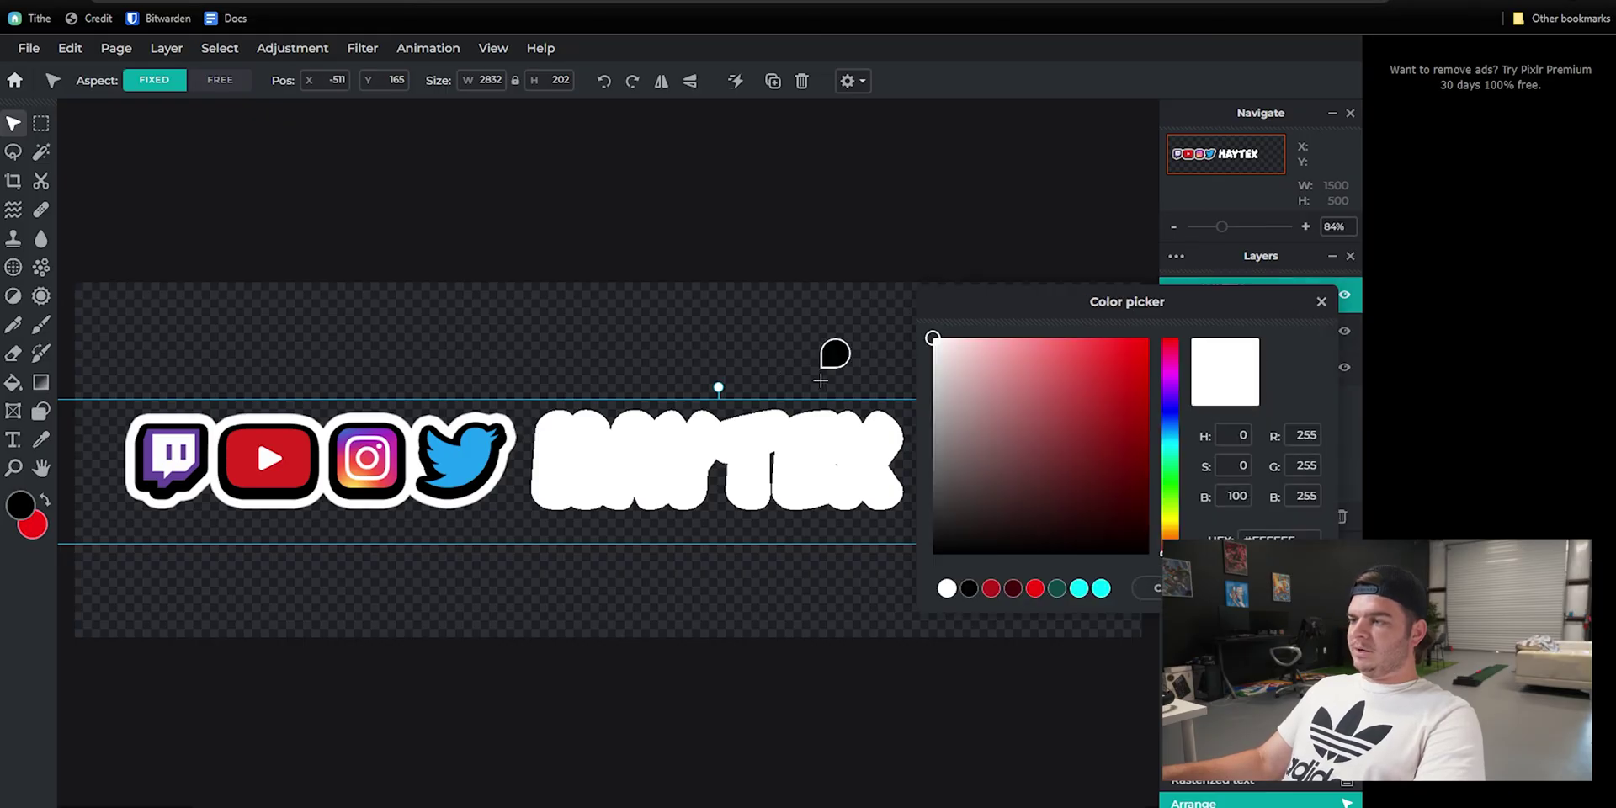
pyautogui.moveTo(959, 393); pyautogui.dragTo(896, 579)
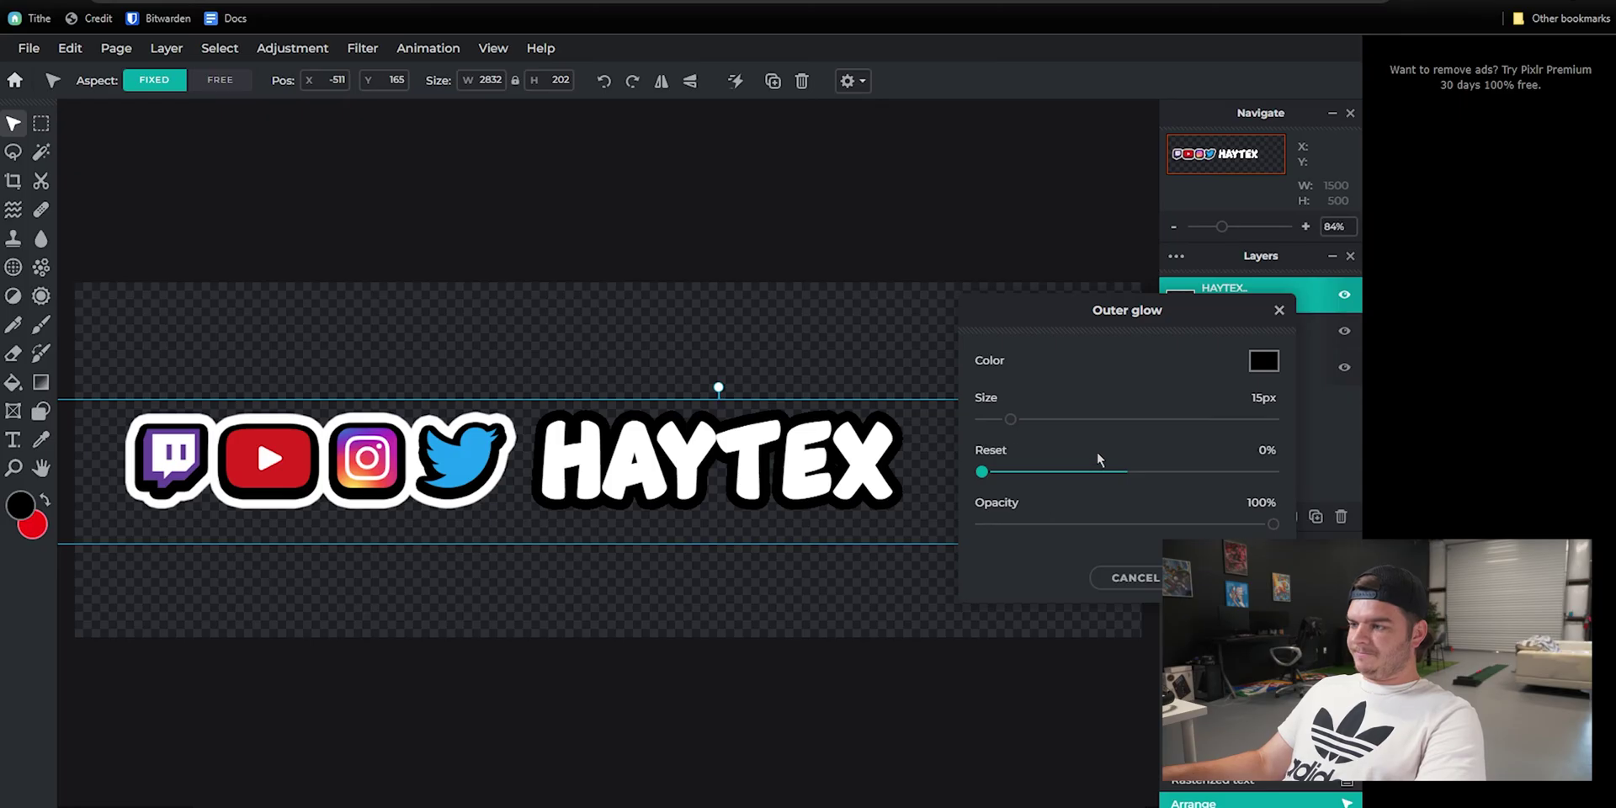
pyautogui.click(1270, 523)
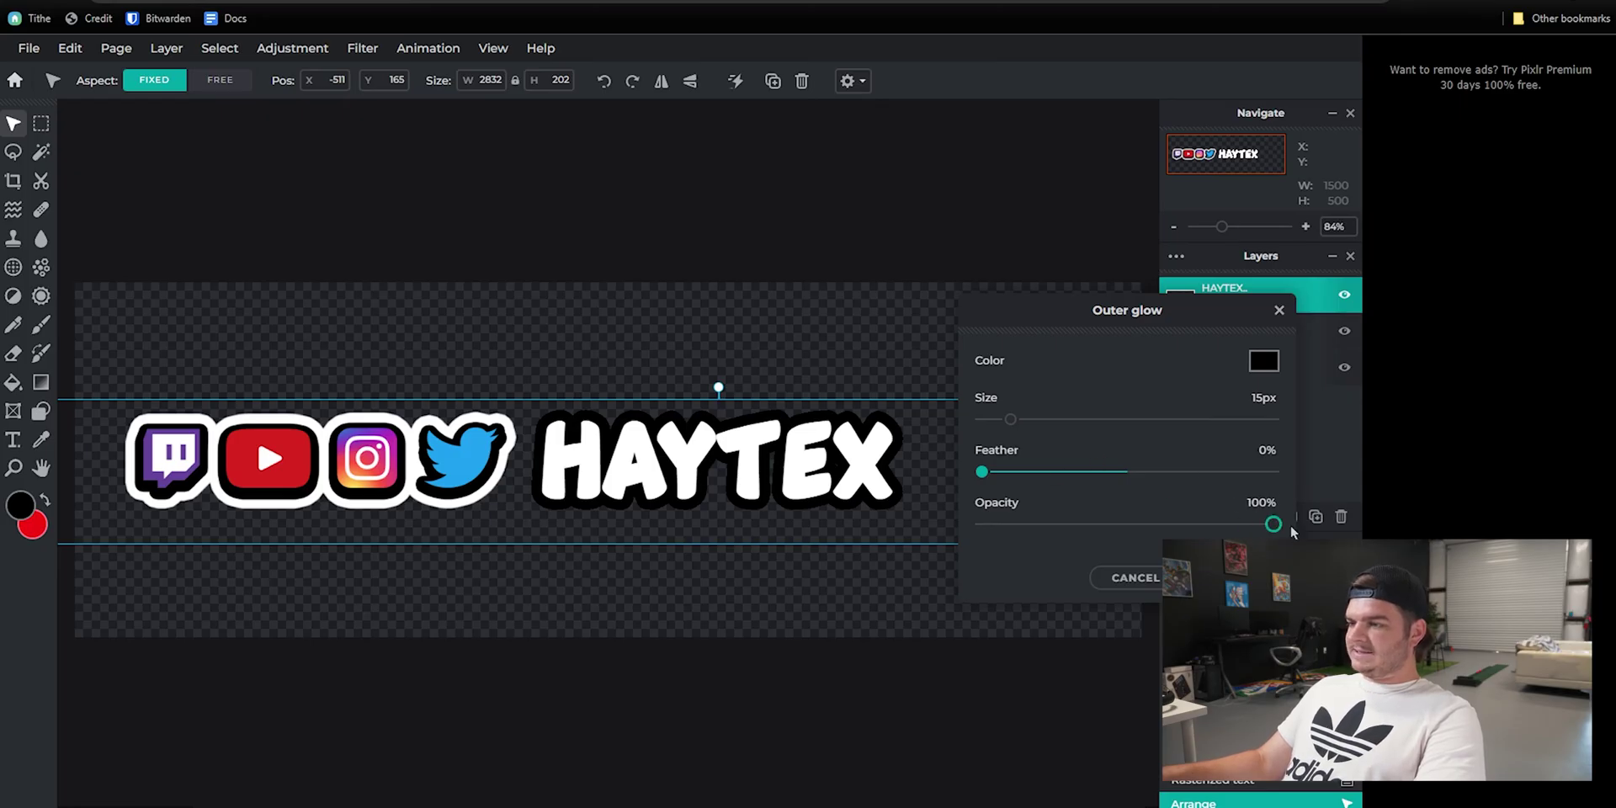
pyautogui.moveTo(1011, 429); pyautogui.dragTo(1004, 429)
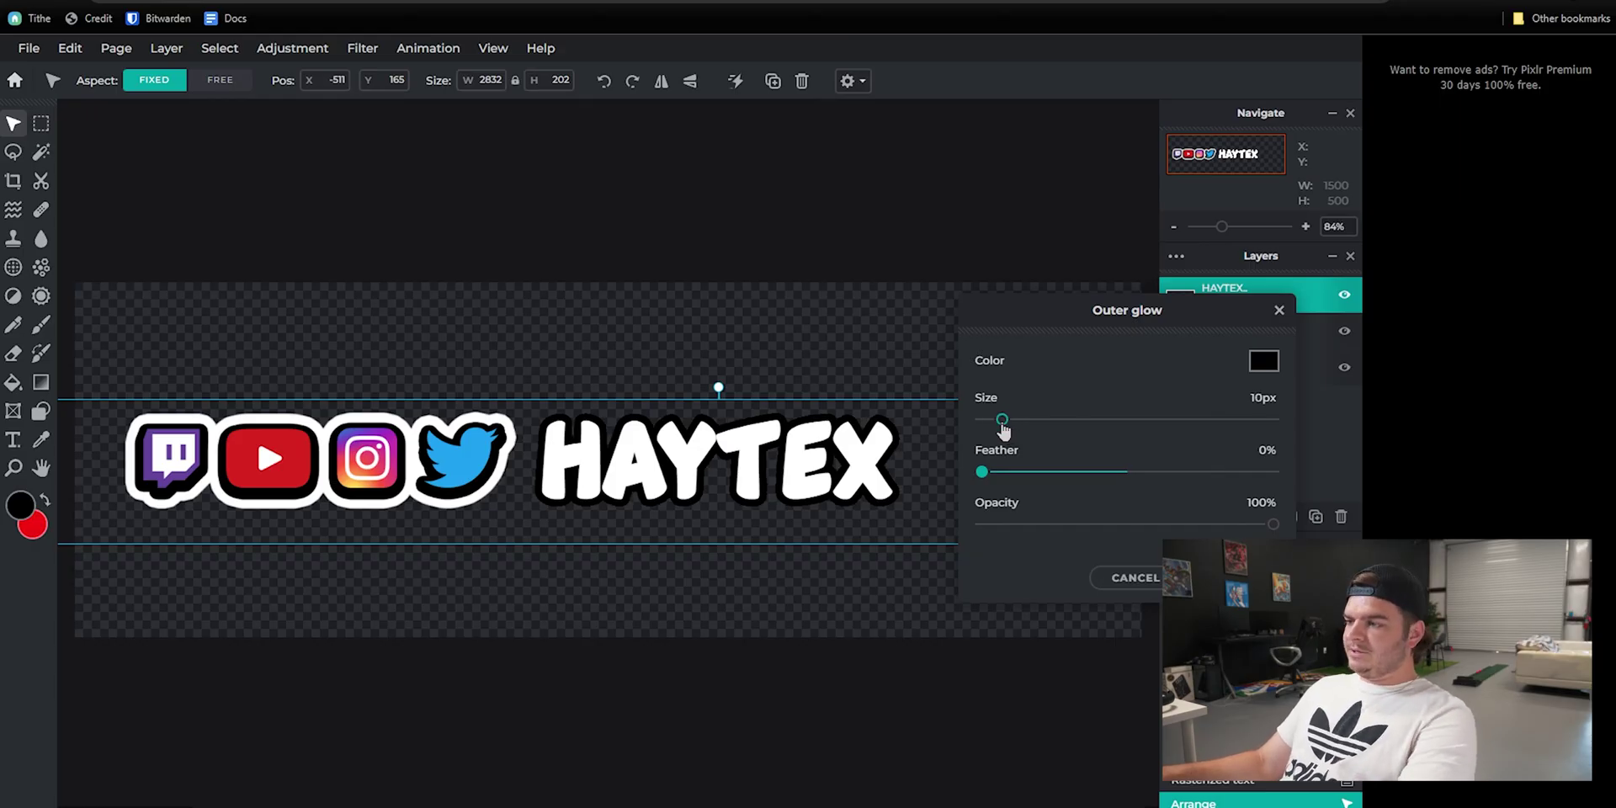
pyautogui.moveTo(1005, 423)
pyautogui.mouseDown()
pyautogui.moveTo(1029, 431)
pyautogui.moveTo(1005, 432)
pyautogui.mouseUp()
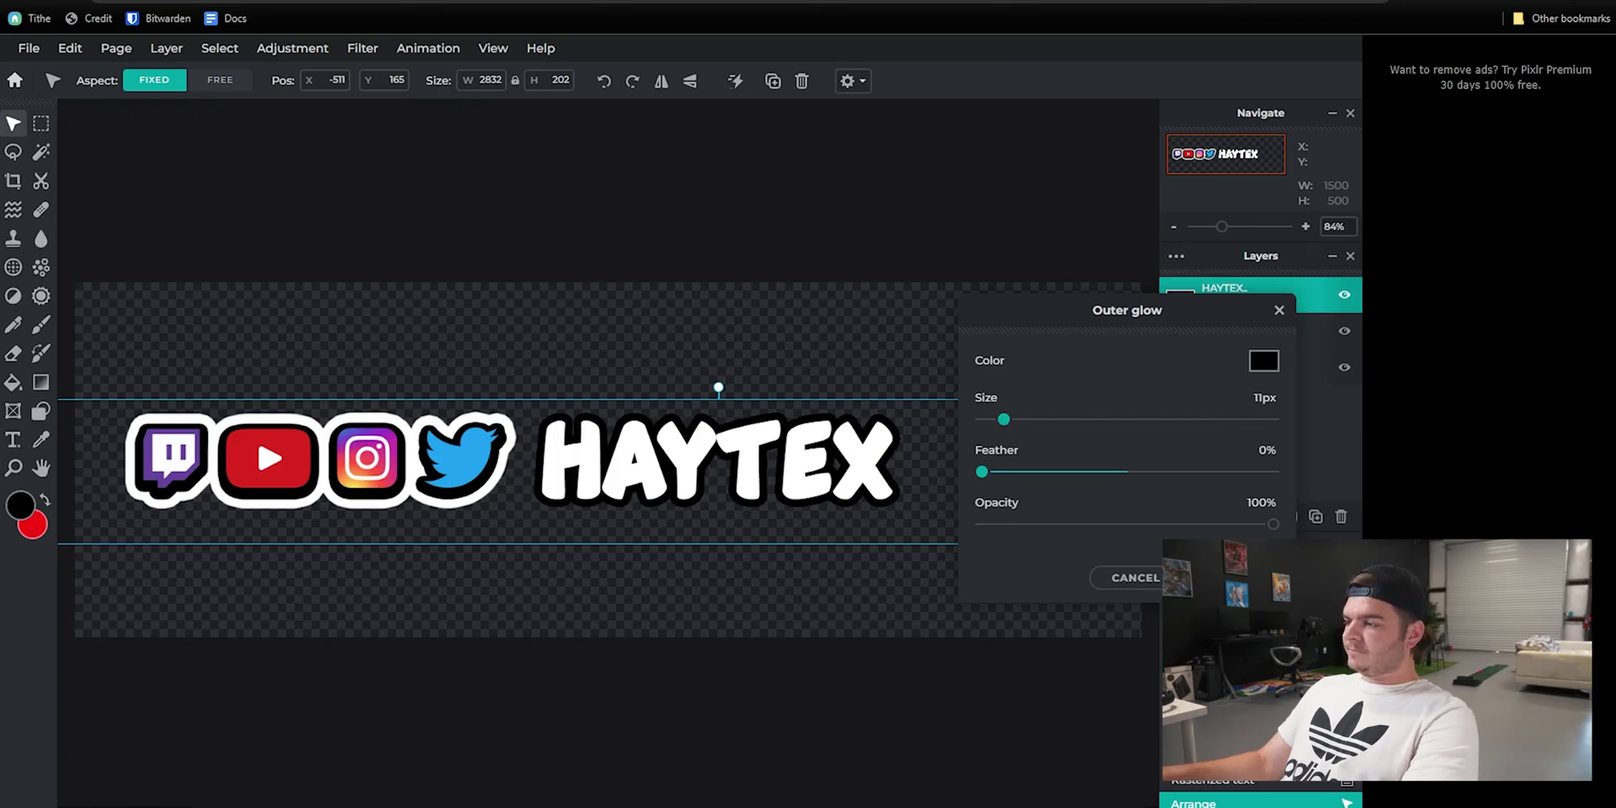
pyautogui.click(1229, 578)
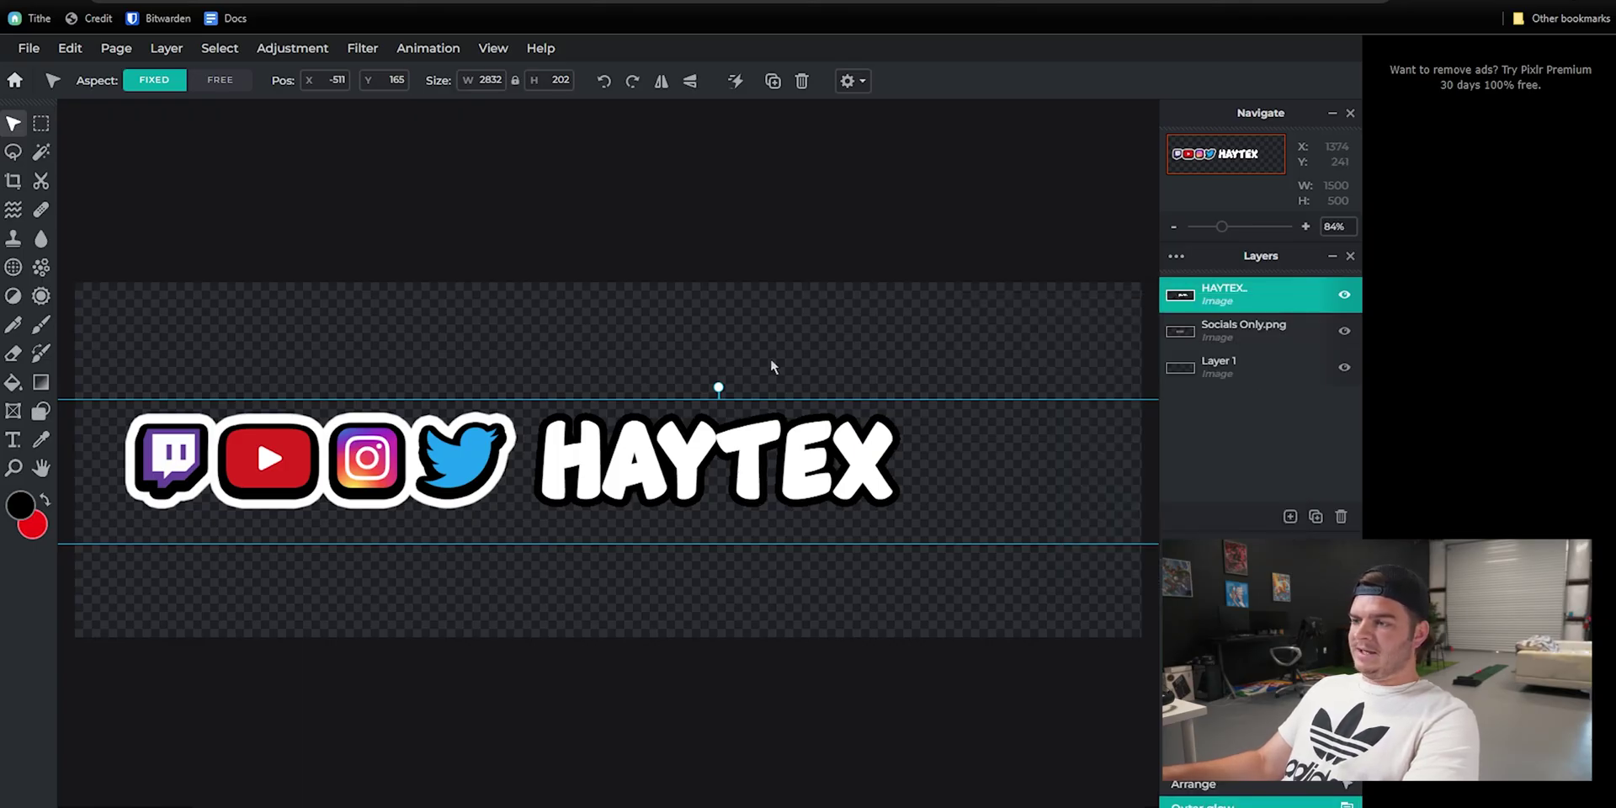
# Step: Add a second hard-edged 9px white outer glow to HAYTEX and shift it right
pyautogui.click(364, 52)
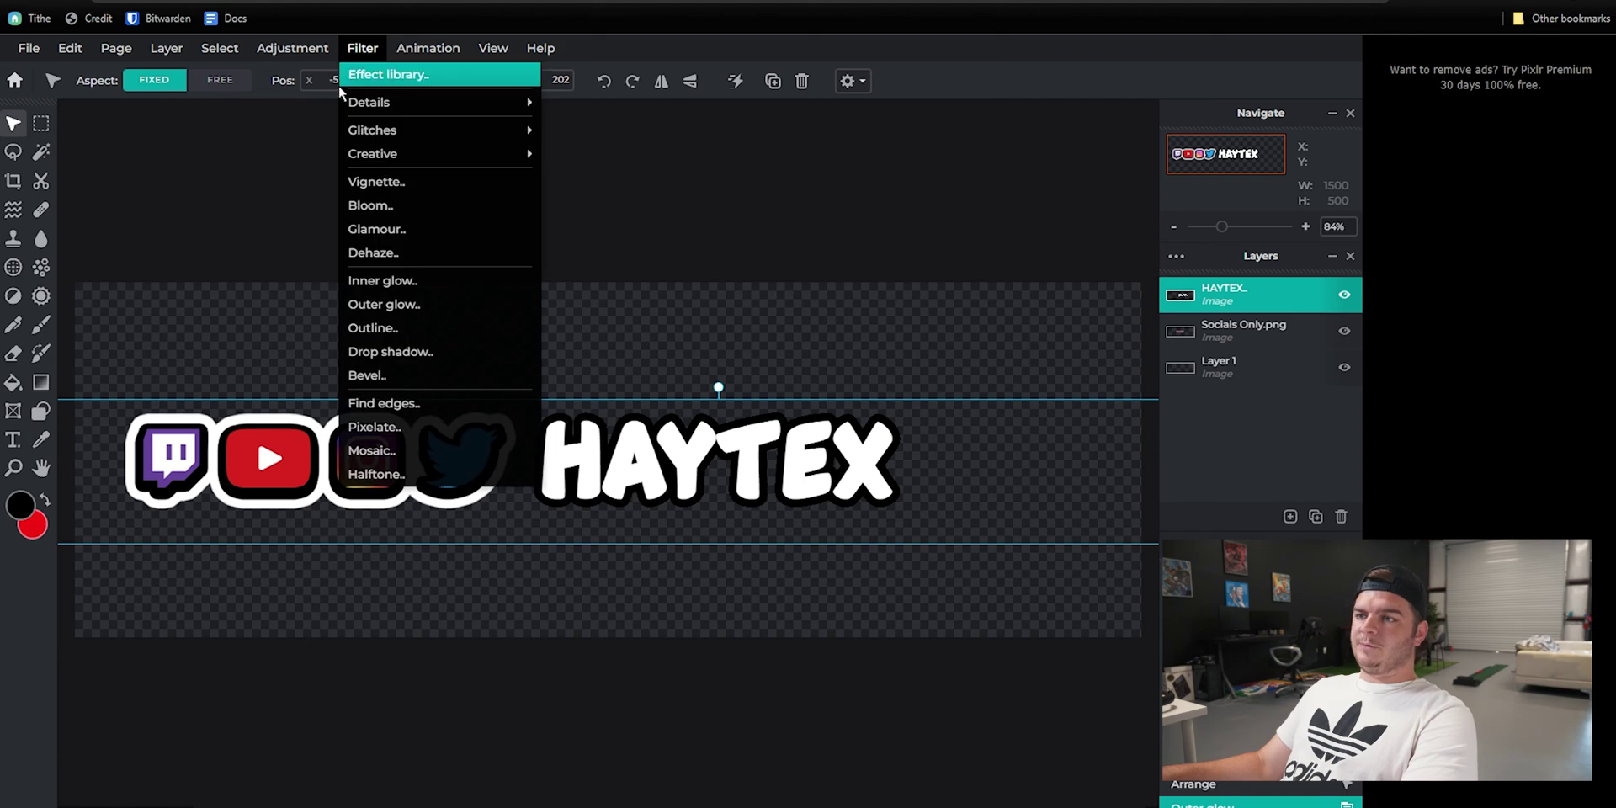
pyautogui.click(424, 307)
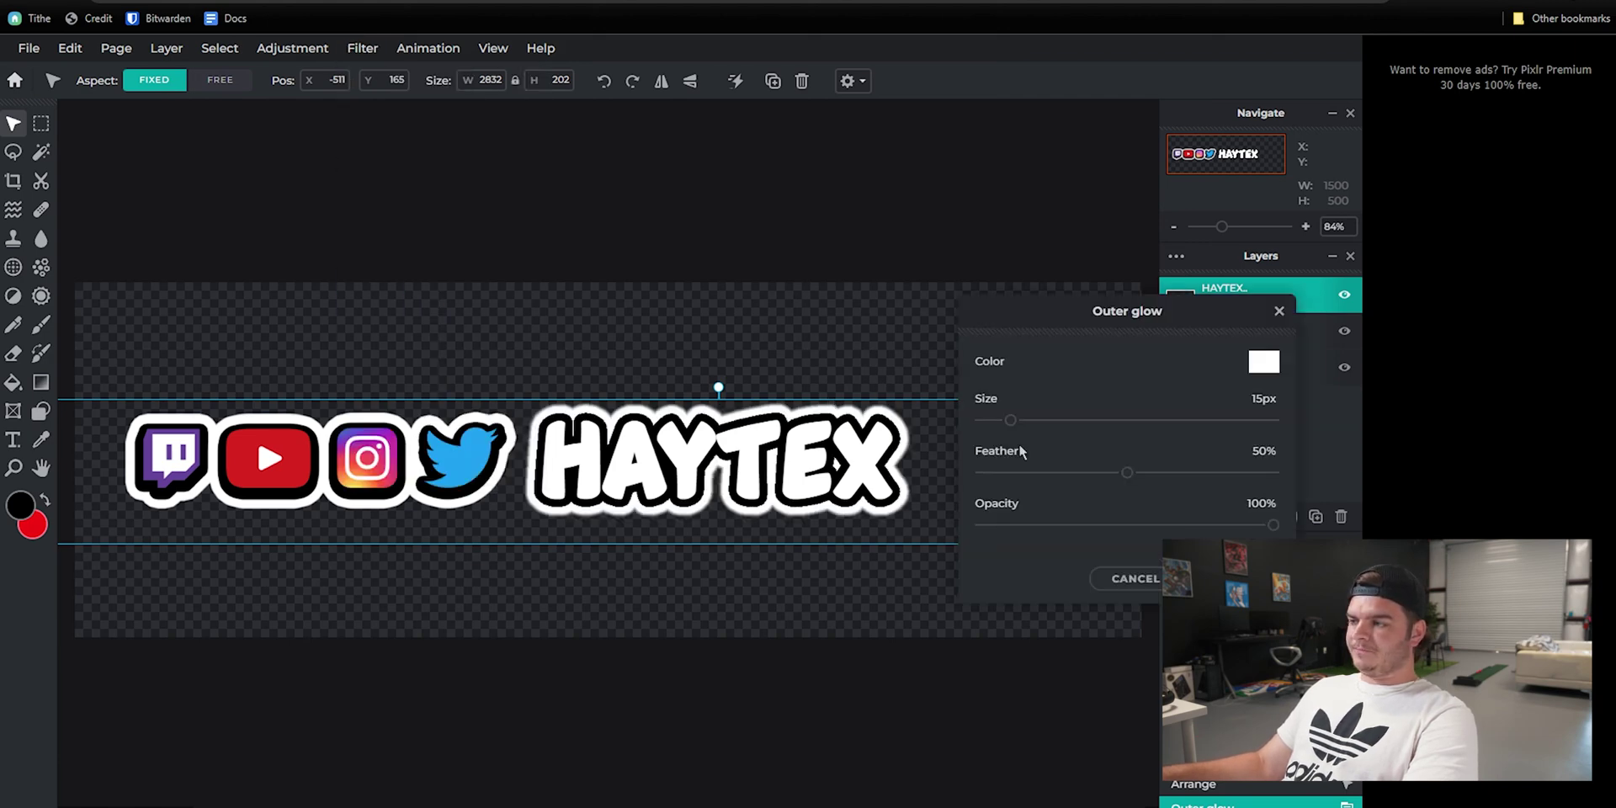
pyautogui.moveTo(1123, 477); pyautogui.dragTo(948, 484)
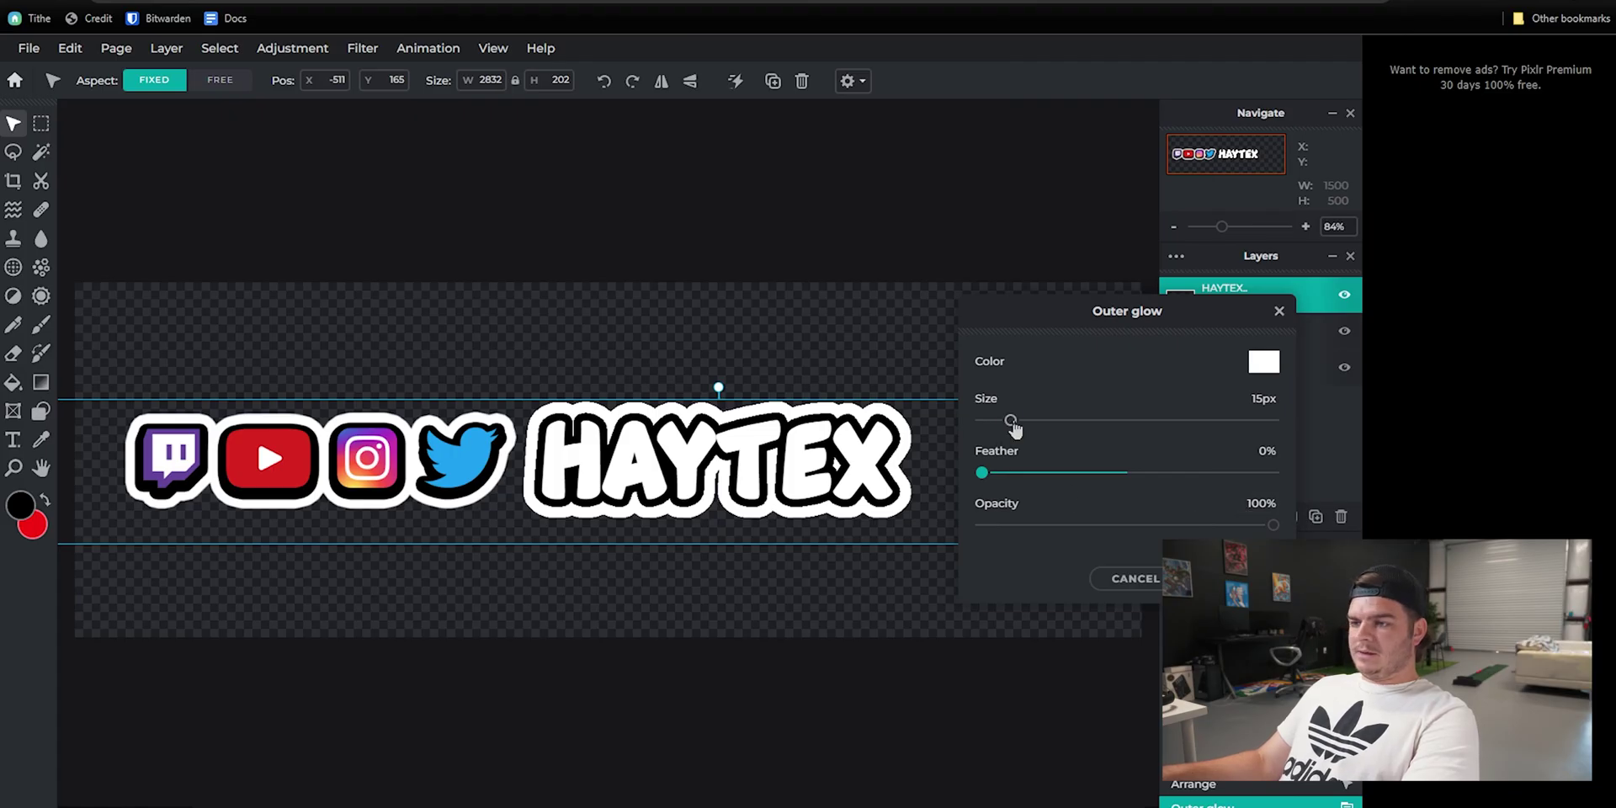
pyautogui.moveTo(1015, 430); pyautogui.dragTo(1004, 431)
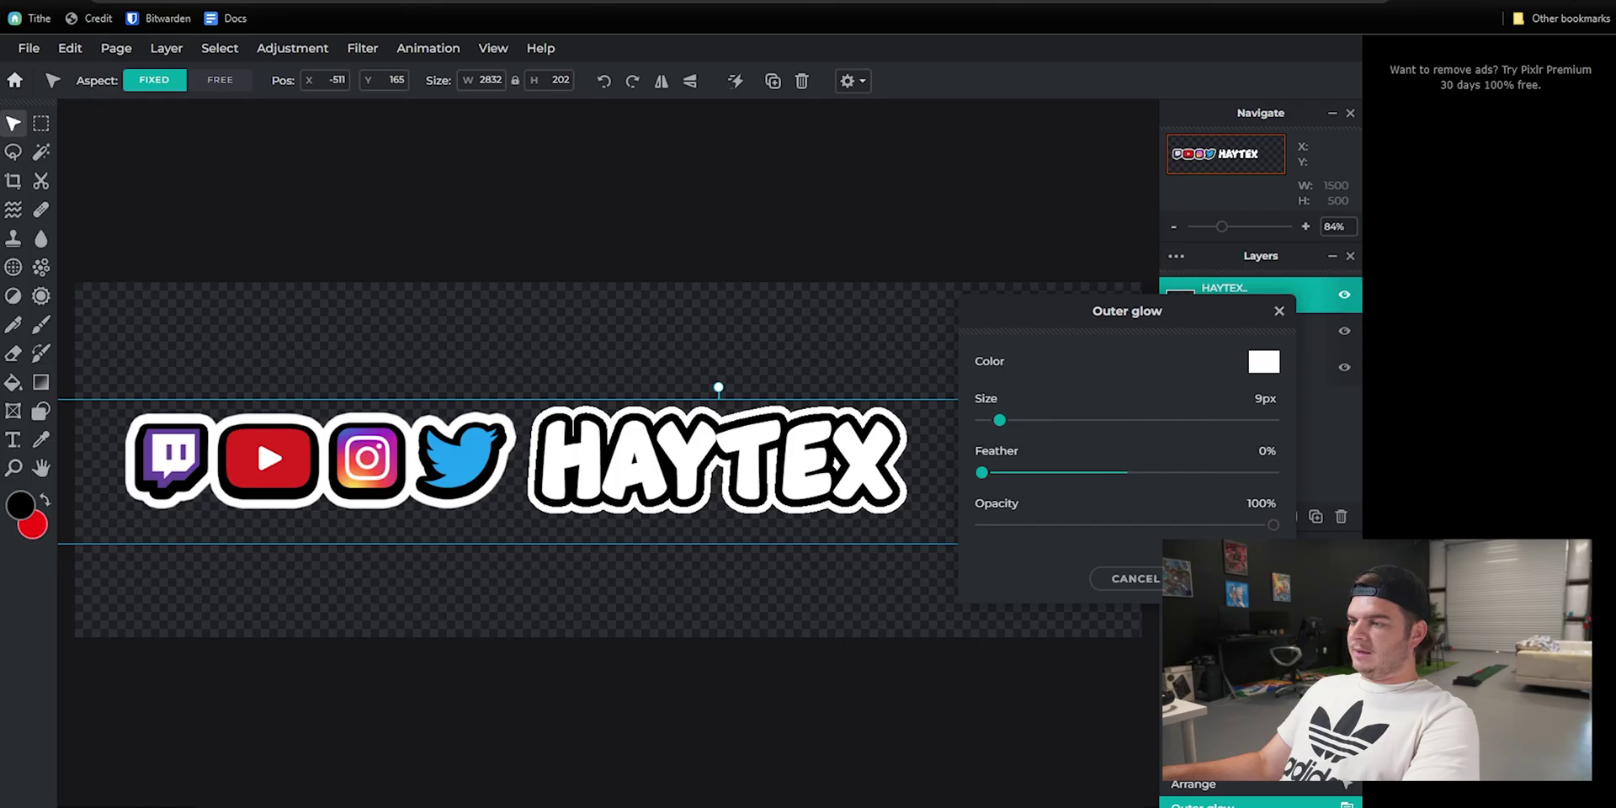
pyautogui.click(1221, 578)
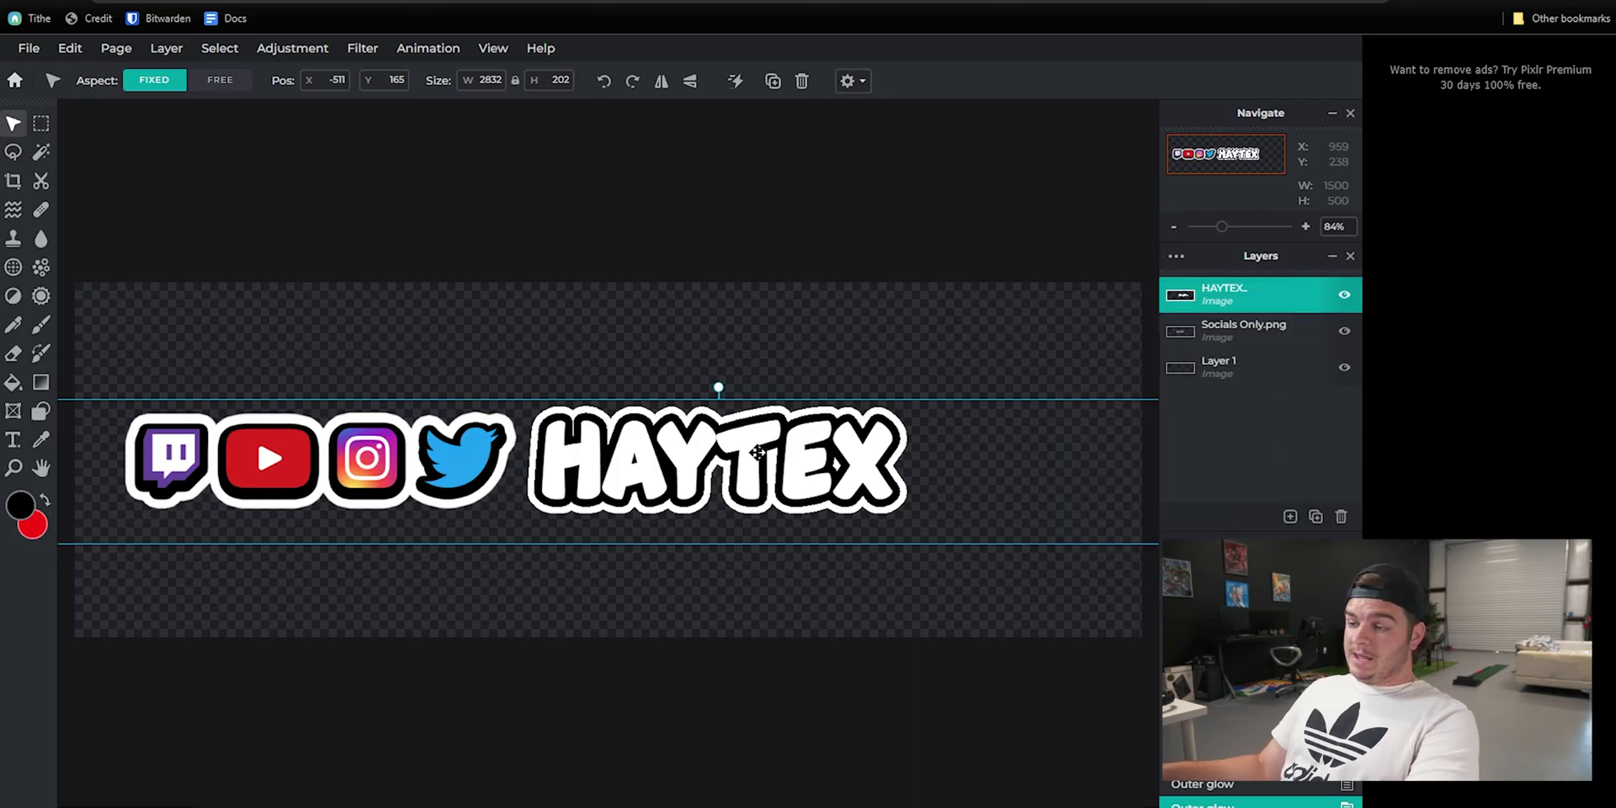
pyautogui.moveTo(531, 460); pyautogui.dragTo(657, 440)
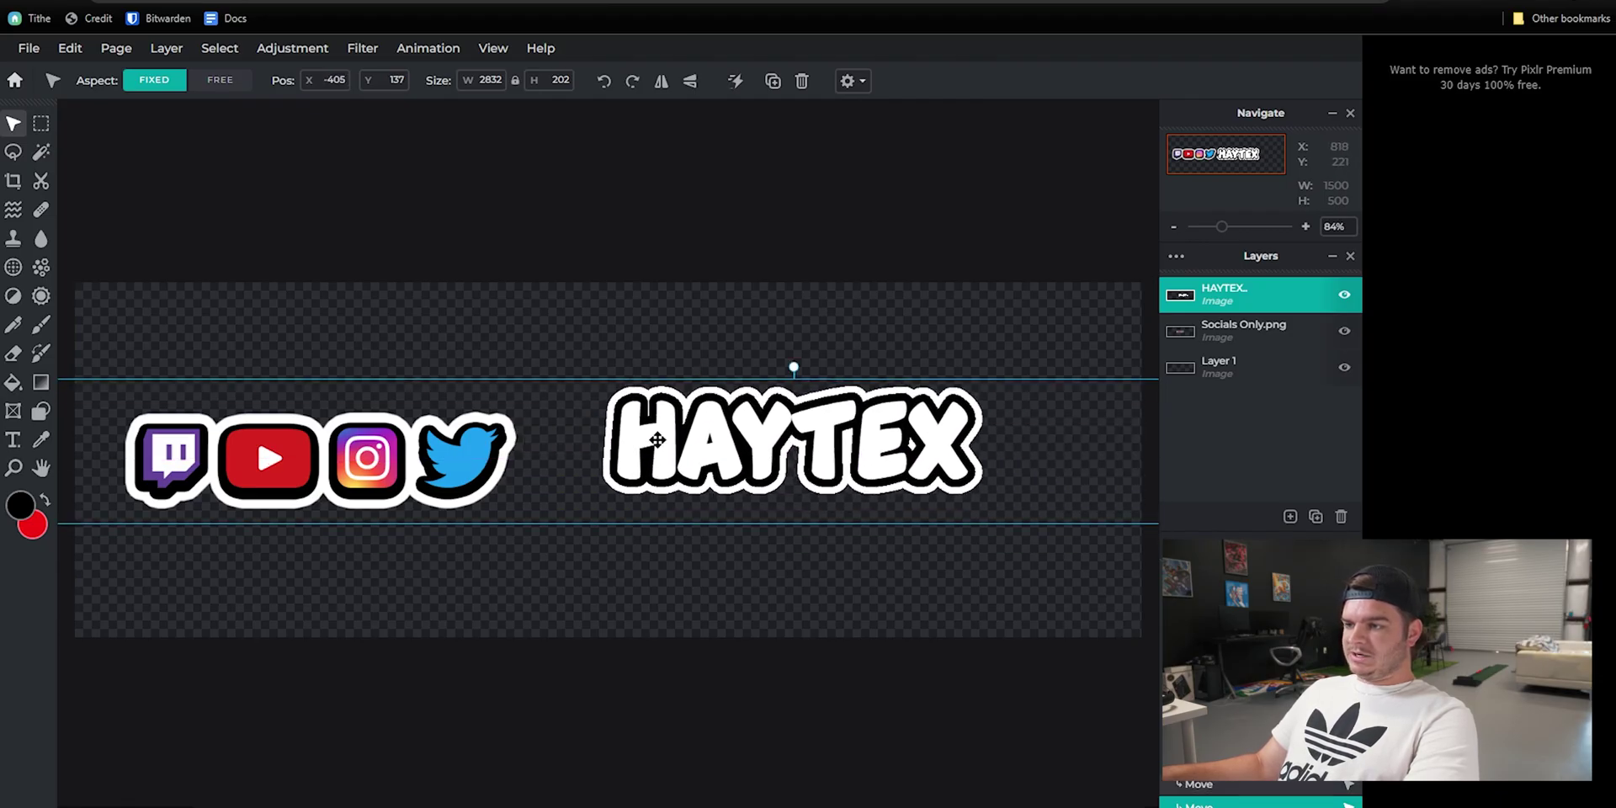
# Step: Resize HAYTEX and line it up right next to the Twitter icon
pyautogui.scroll(-5, 688, 440)
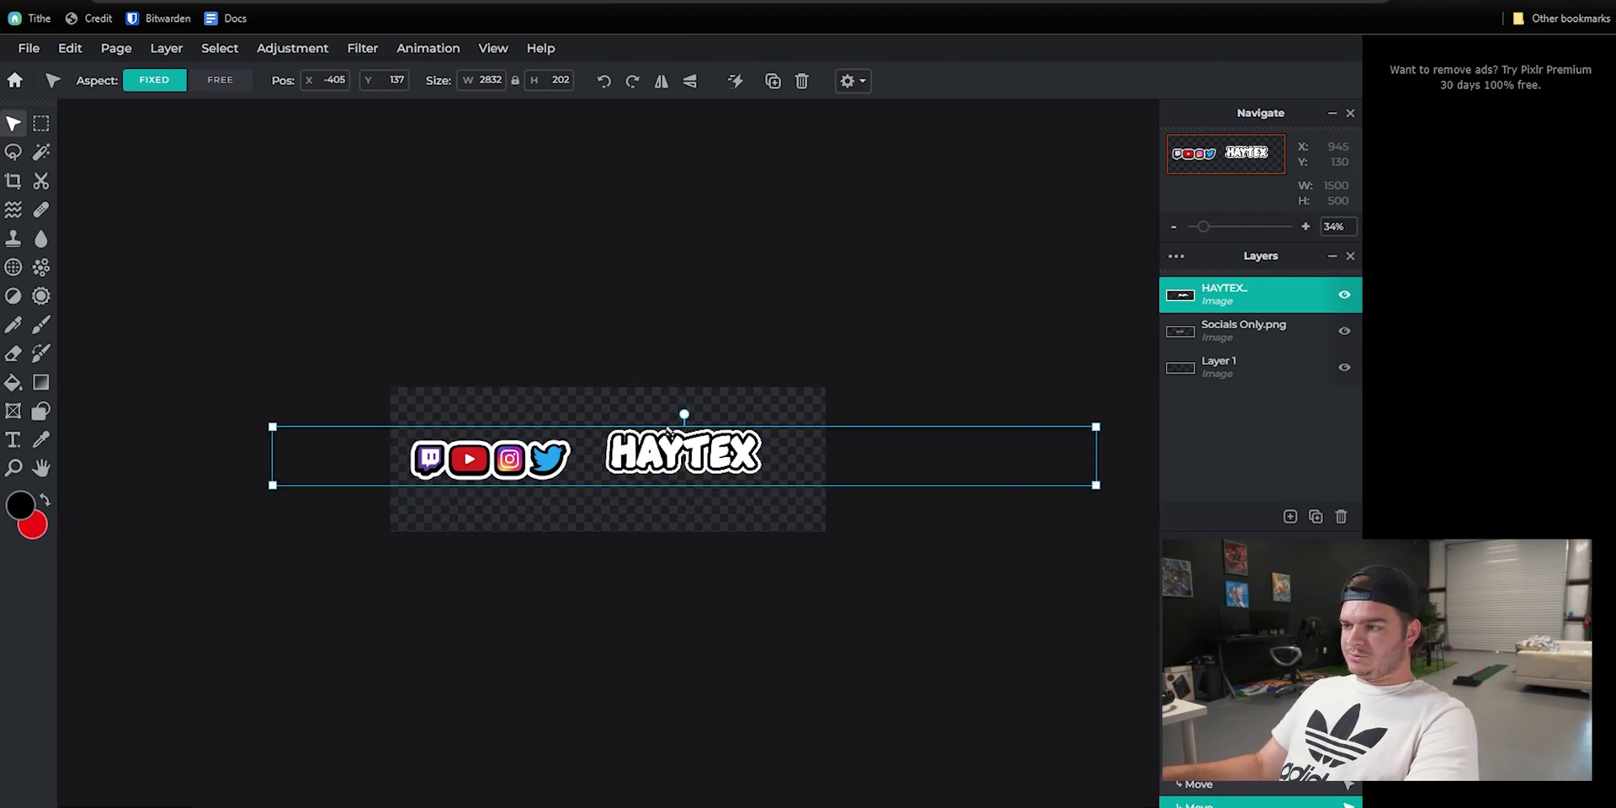
pyautogui.moveTo(272, 485); pyautogui.dragTo(545, 477)
pyautogui.moveTo(813, 451); pyautogui.dragTo(600, 459)
pyautogui.moveTo(349, 478); pyautogui.dragTo(164, 522)
pyautogui.moveTo(539, 476); pyautogui.dragTo(624, 478)
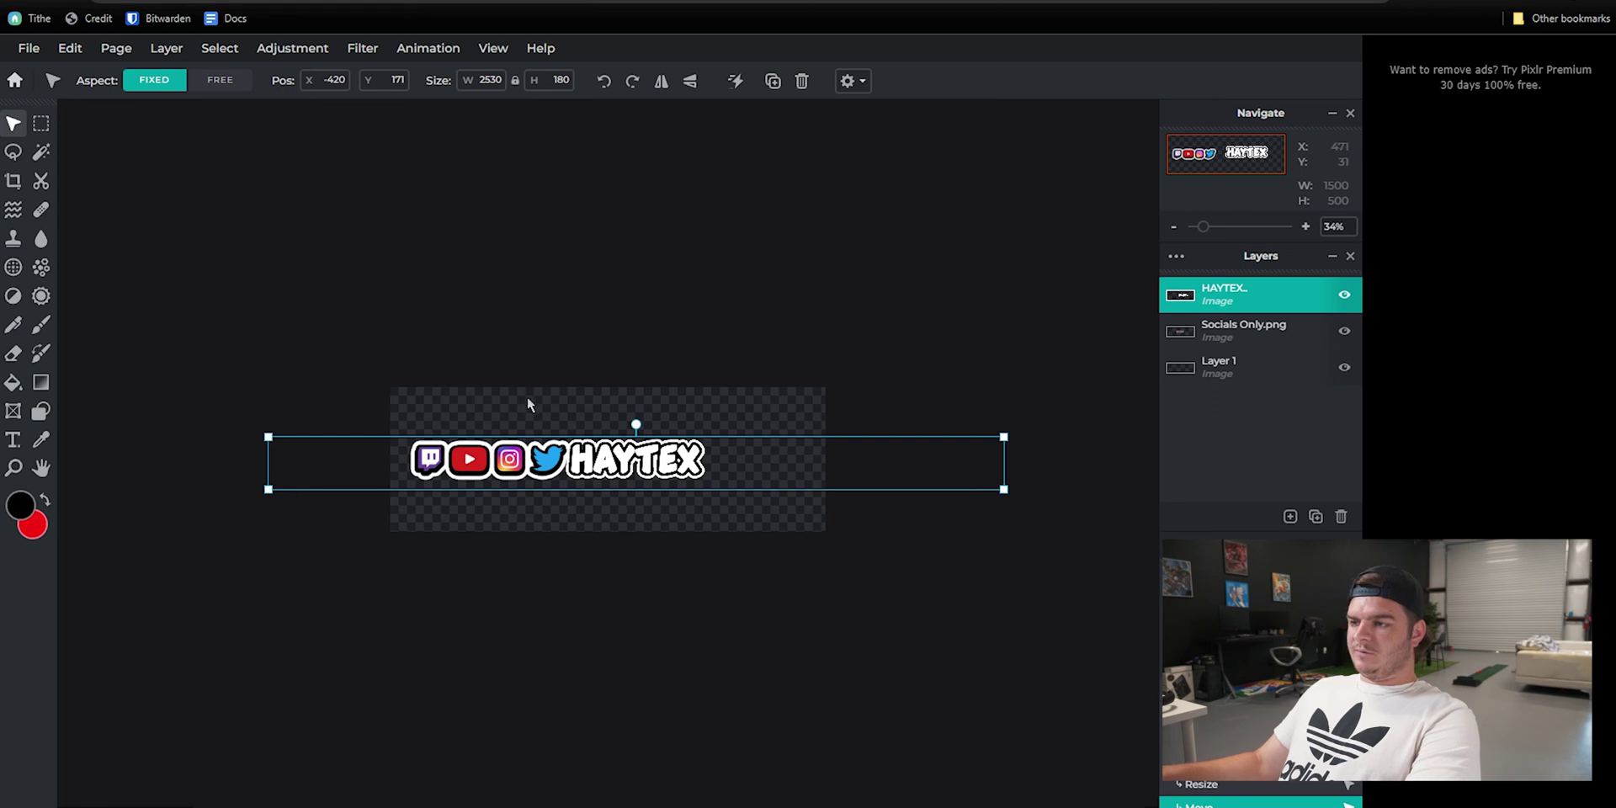
pyautogui.click(530, 405)
# Step: Move the HAYTEX layer below the Socials Only.png layer and nudge it right
pyautogui.scroll(3, 688, 473)
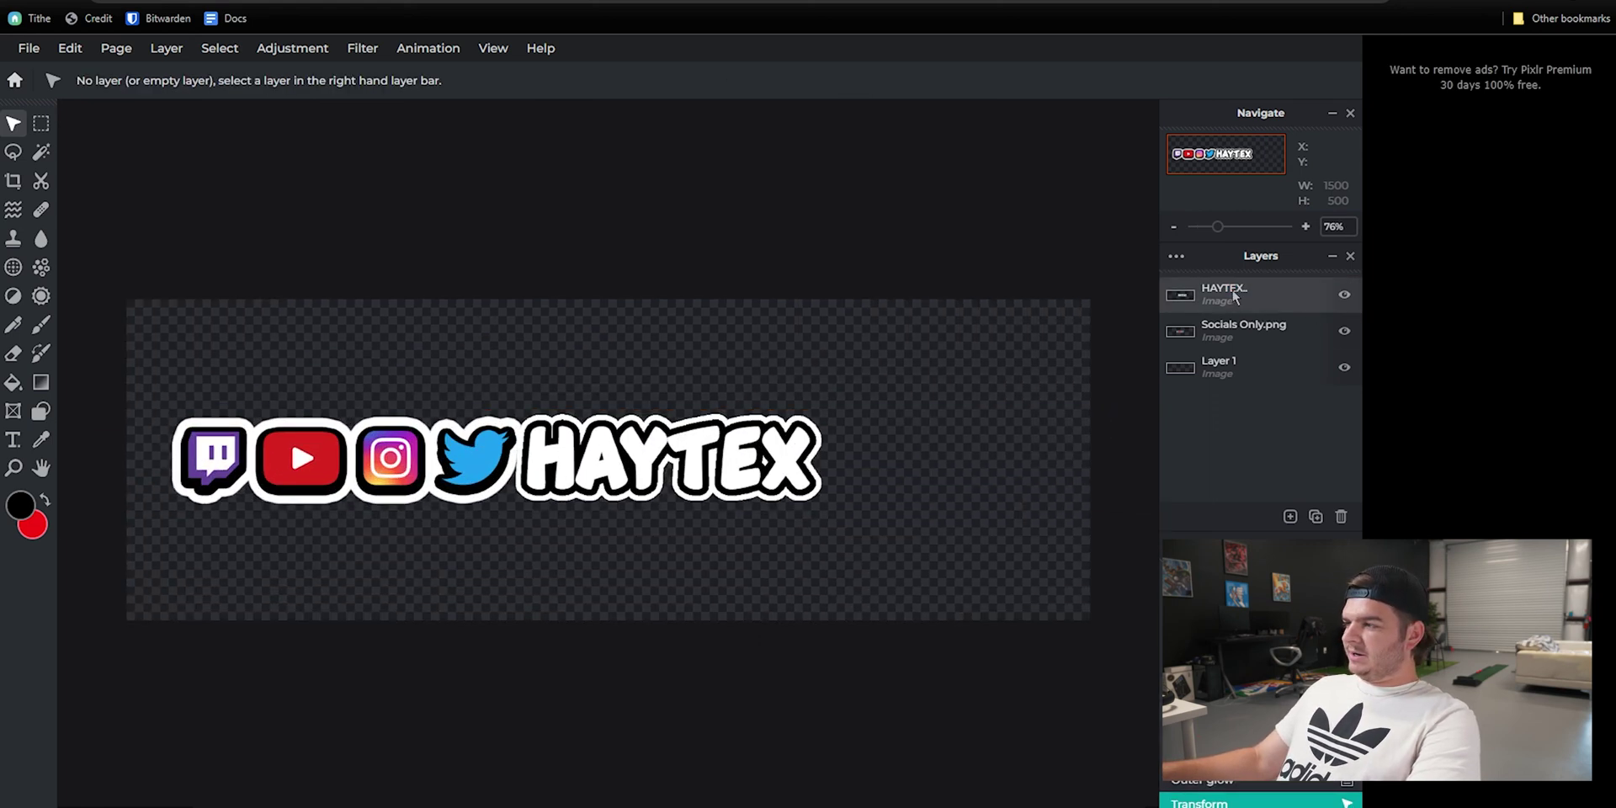
pyautogui.moveTo(1229, 295); pyautogui.dragTo(1225, 325)
pyautogui.moveTo(606, 449); pyautogui.dragTo(608, 452)
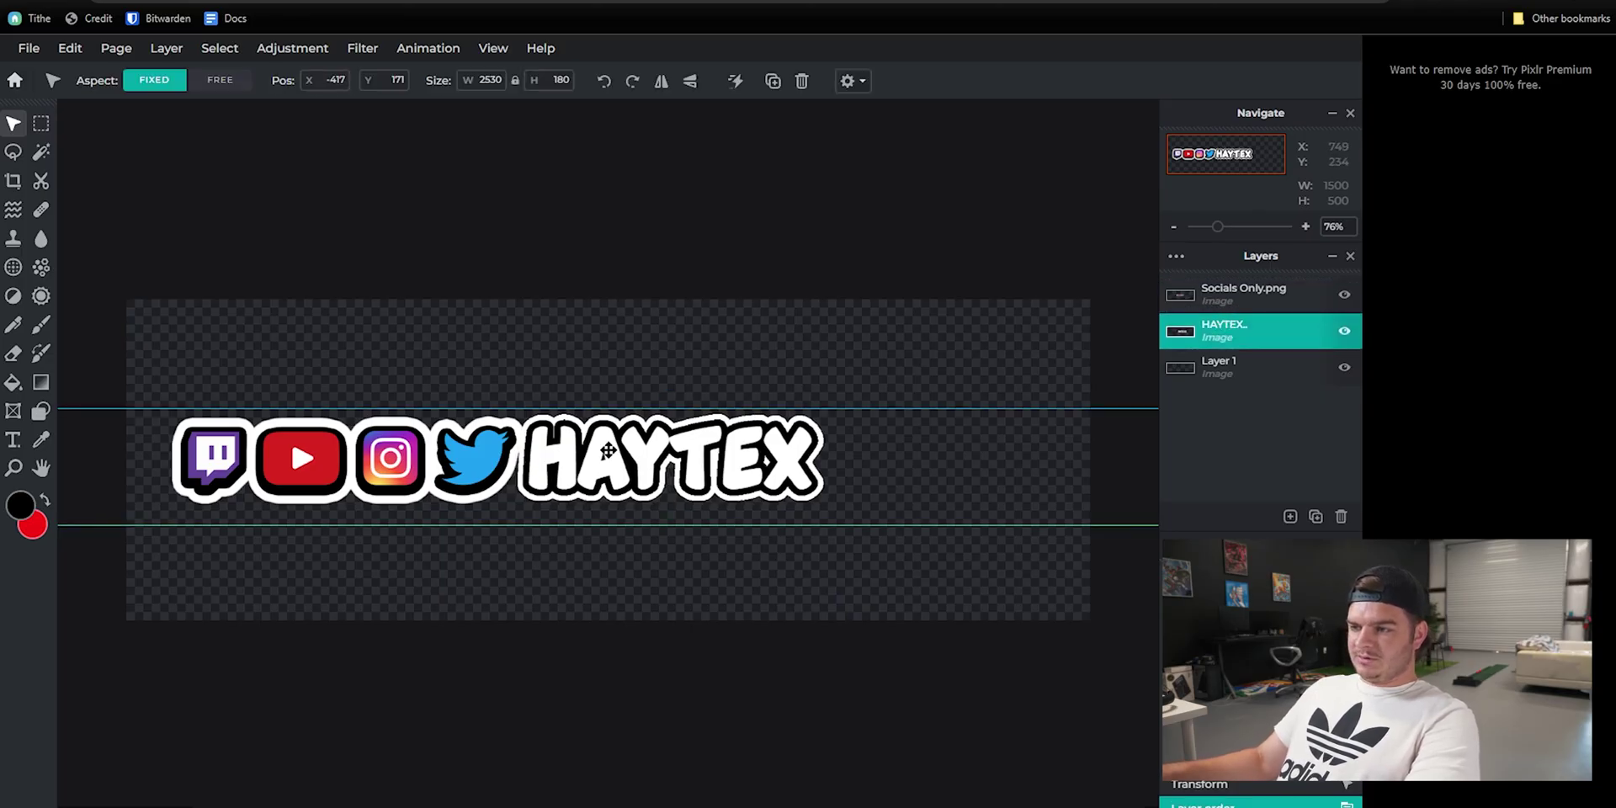
pyautogui.click(593, 352)
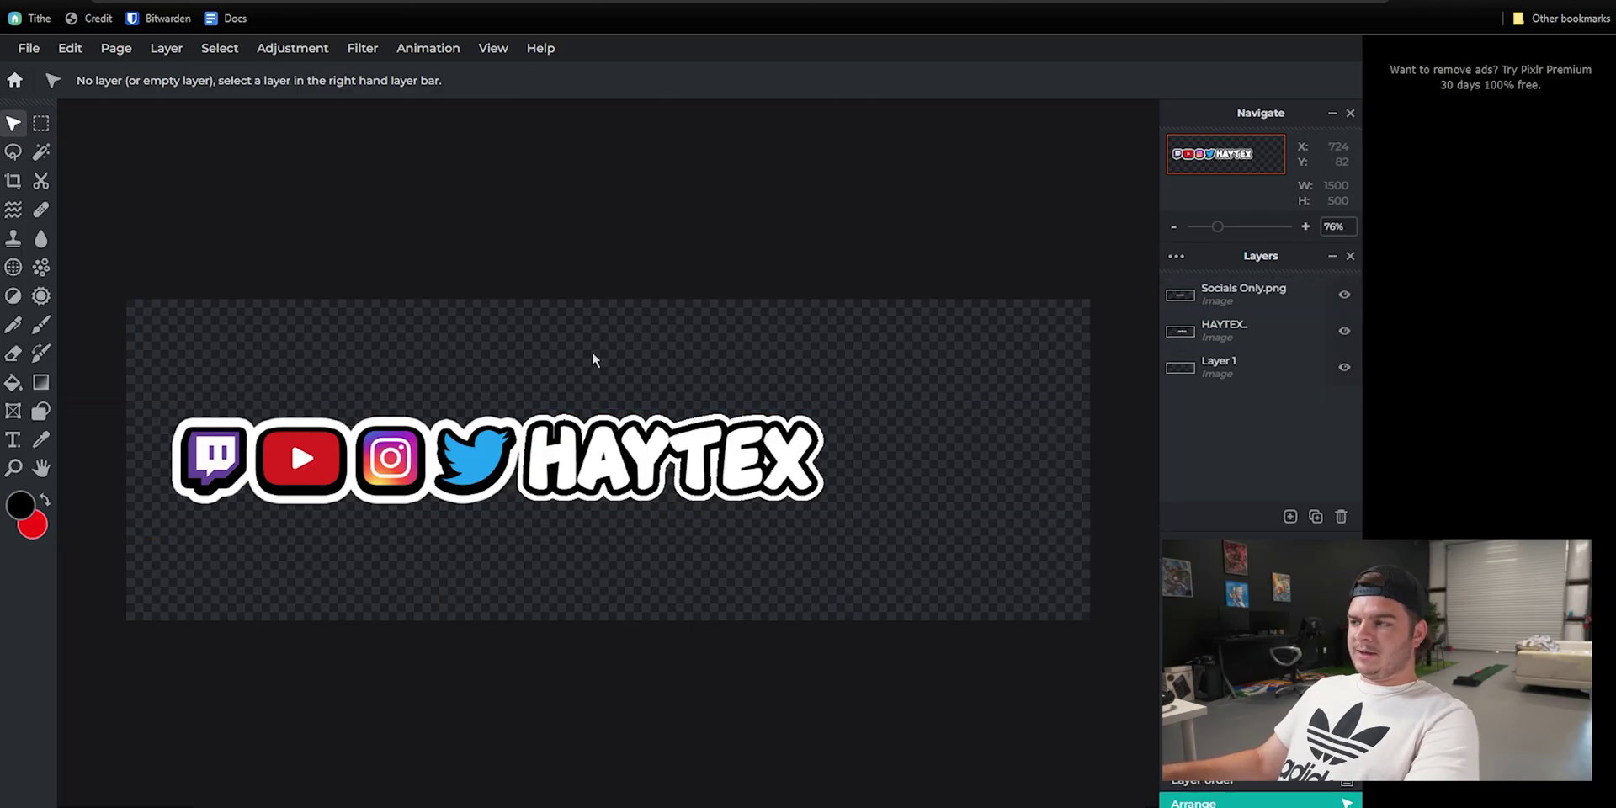
# Step: Scale the icons and HAYTEX up together and center the row on the canvas
pyautogui.click(1250, 293)
pyautogui.keyDown('shift'); pyautogui.click(1249, 331); pyautogui.keyUp('shift')
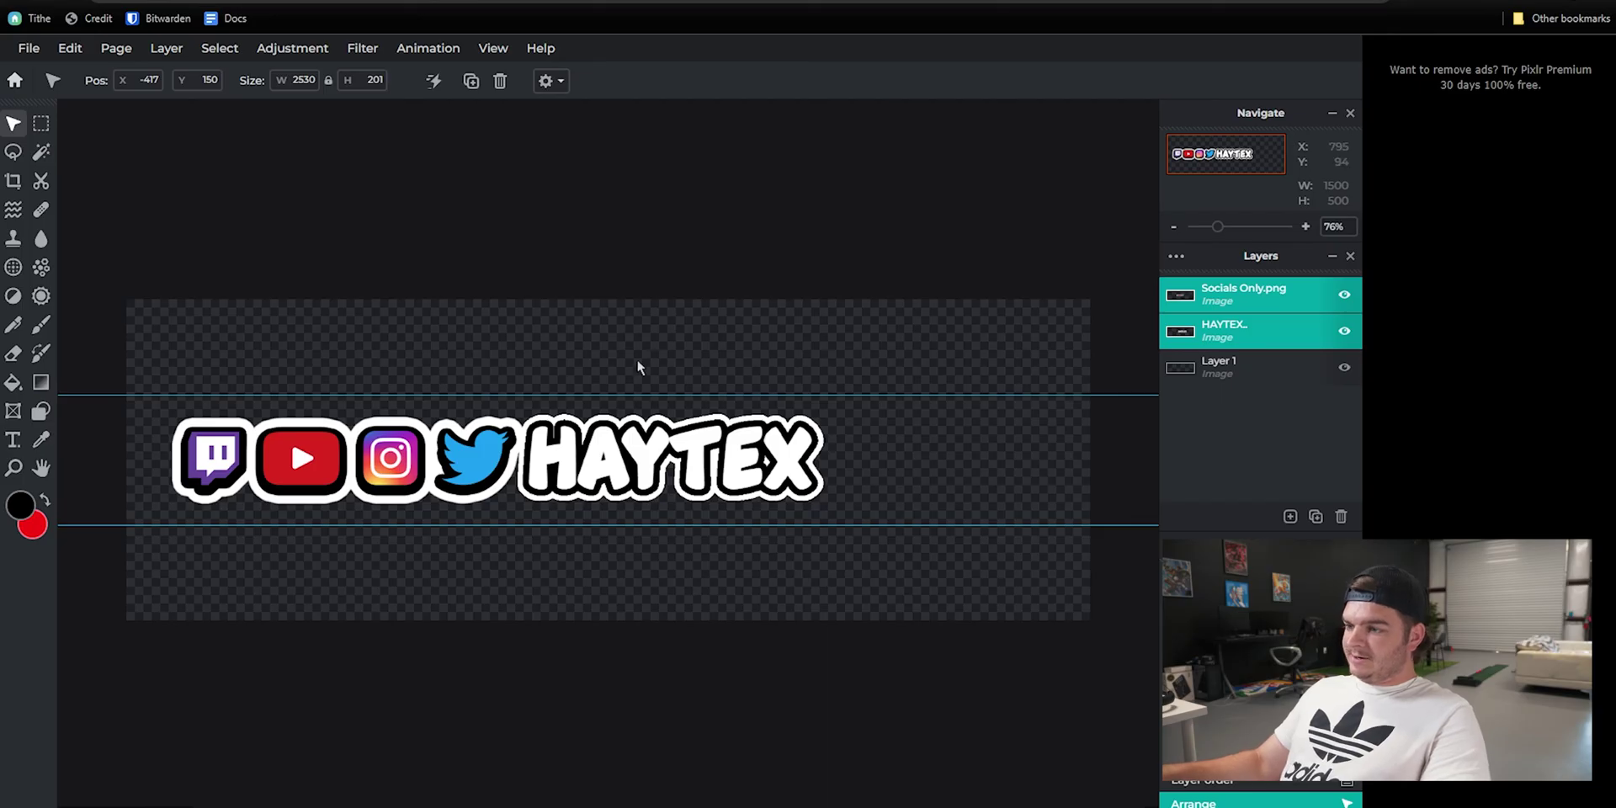
pyautogui.scroll(-5, 581, 352)
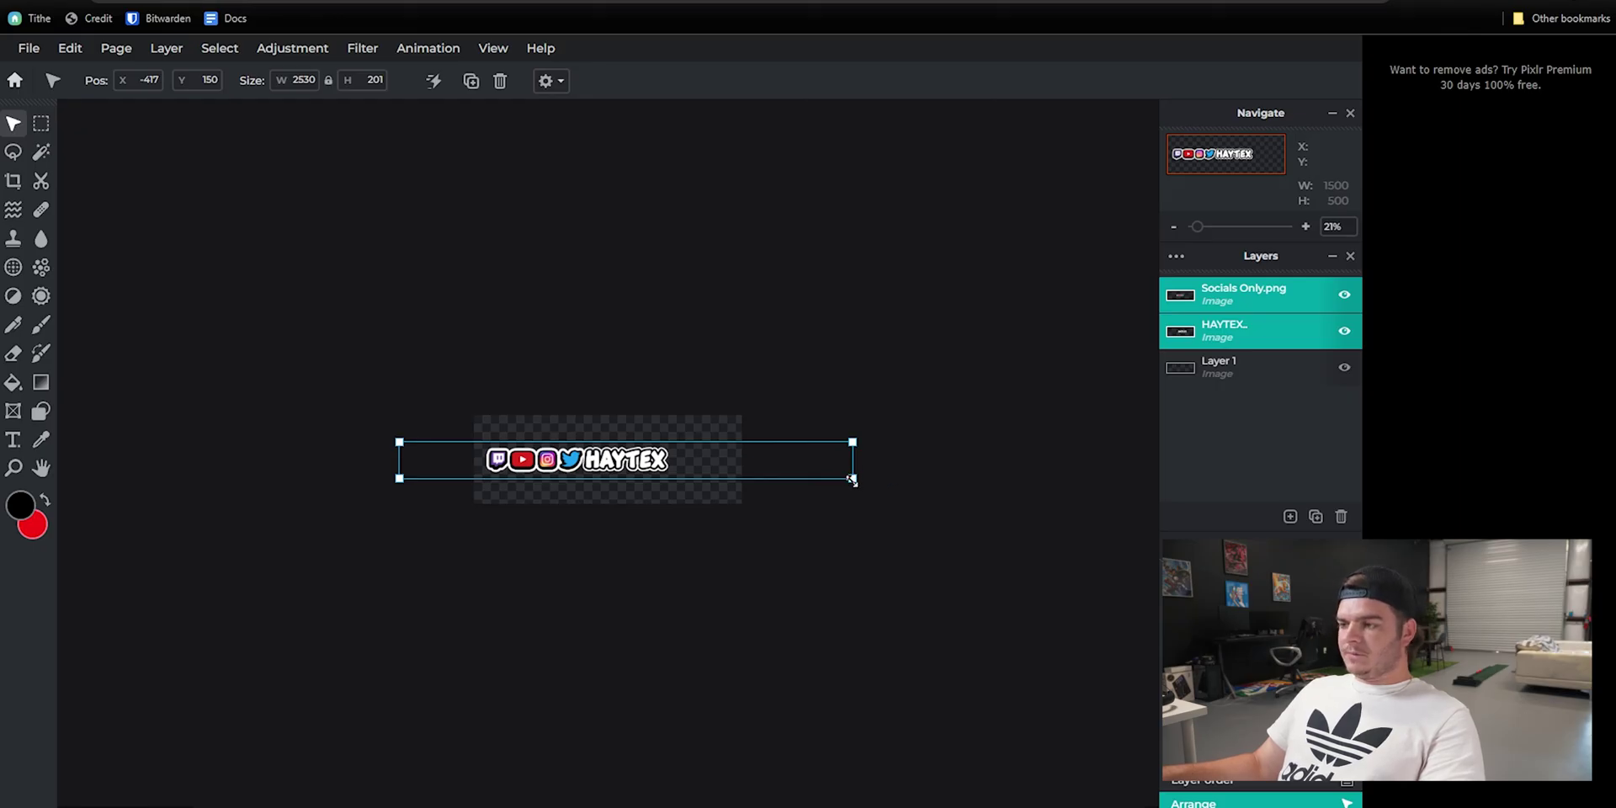
pyautogui.moveTo(852, 480); pyautogui.dragTo(947, 509)
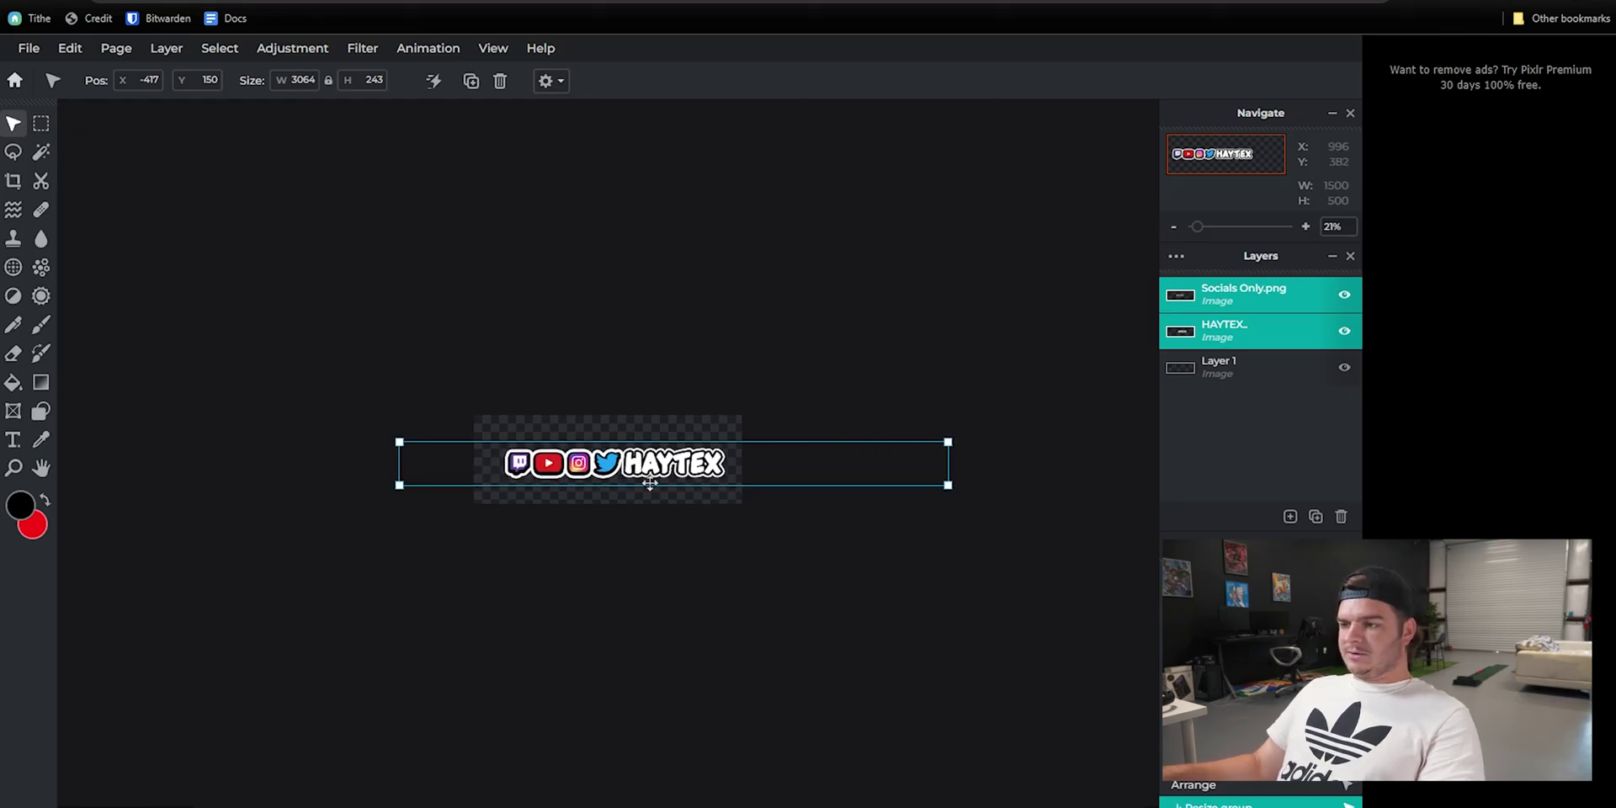
pyautogui.moveTo(636, 466); pyautogui.dragTo(619, 460)
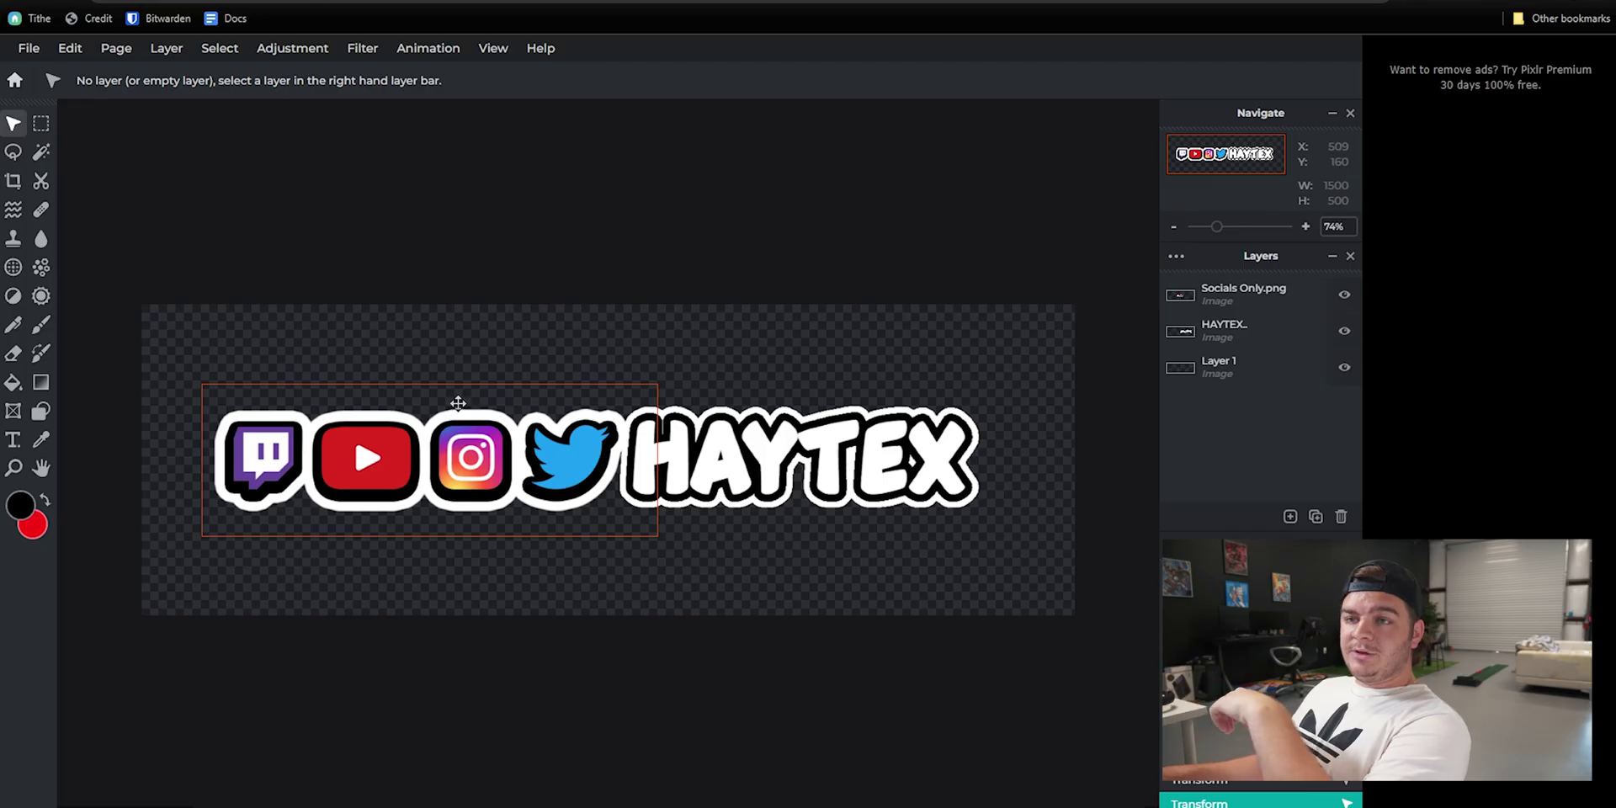
# Step: Quick-export the whole page as a PNG, choosing the Desktop as save location
pyautogui.click(25, 51)
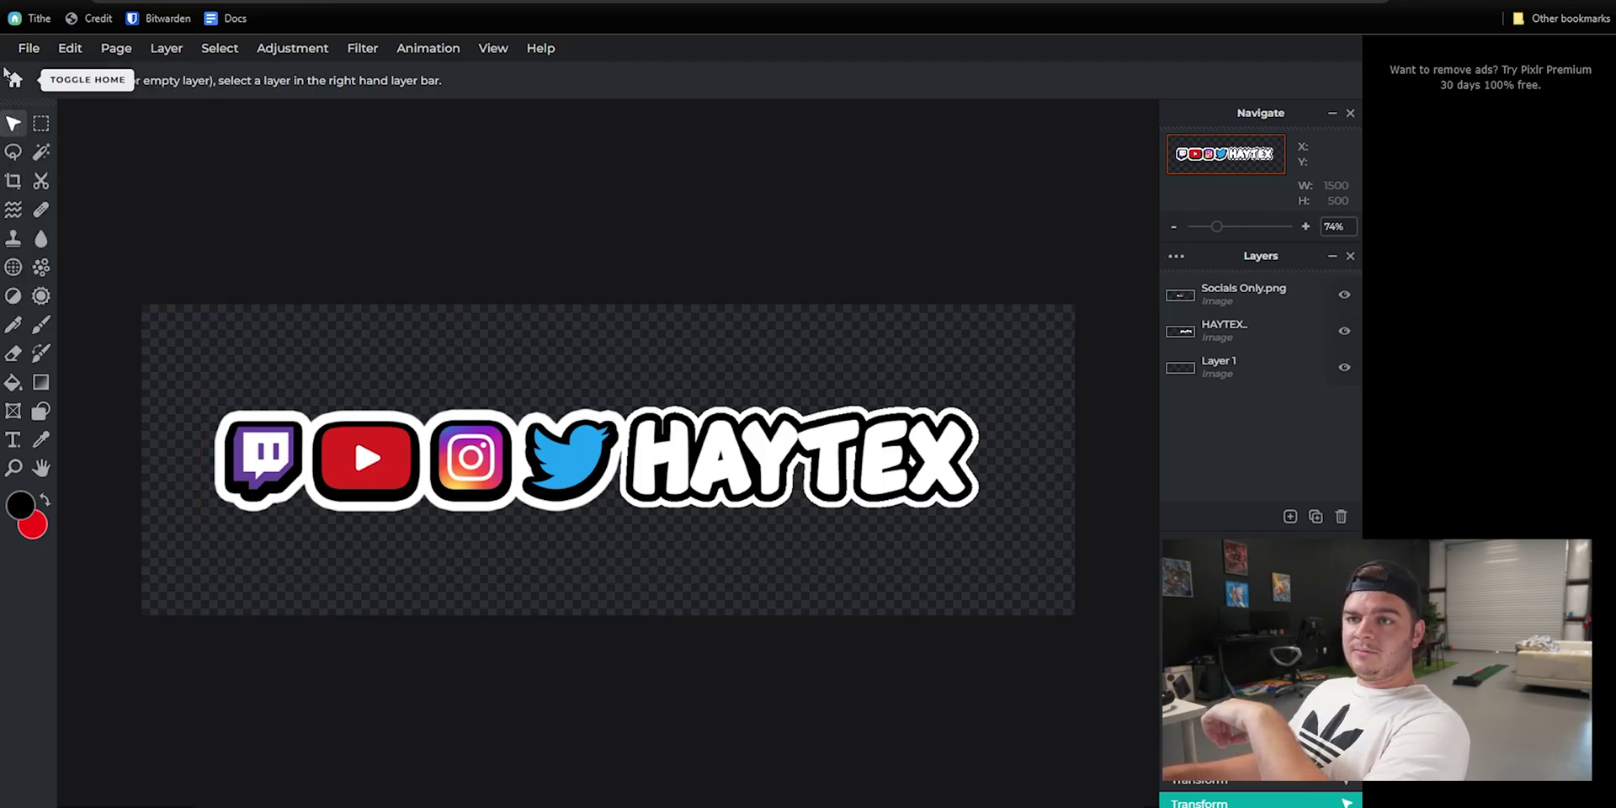
pyautogui.click(29, 48)
pyautogui.moveTo(49, 224)
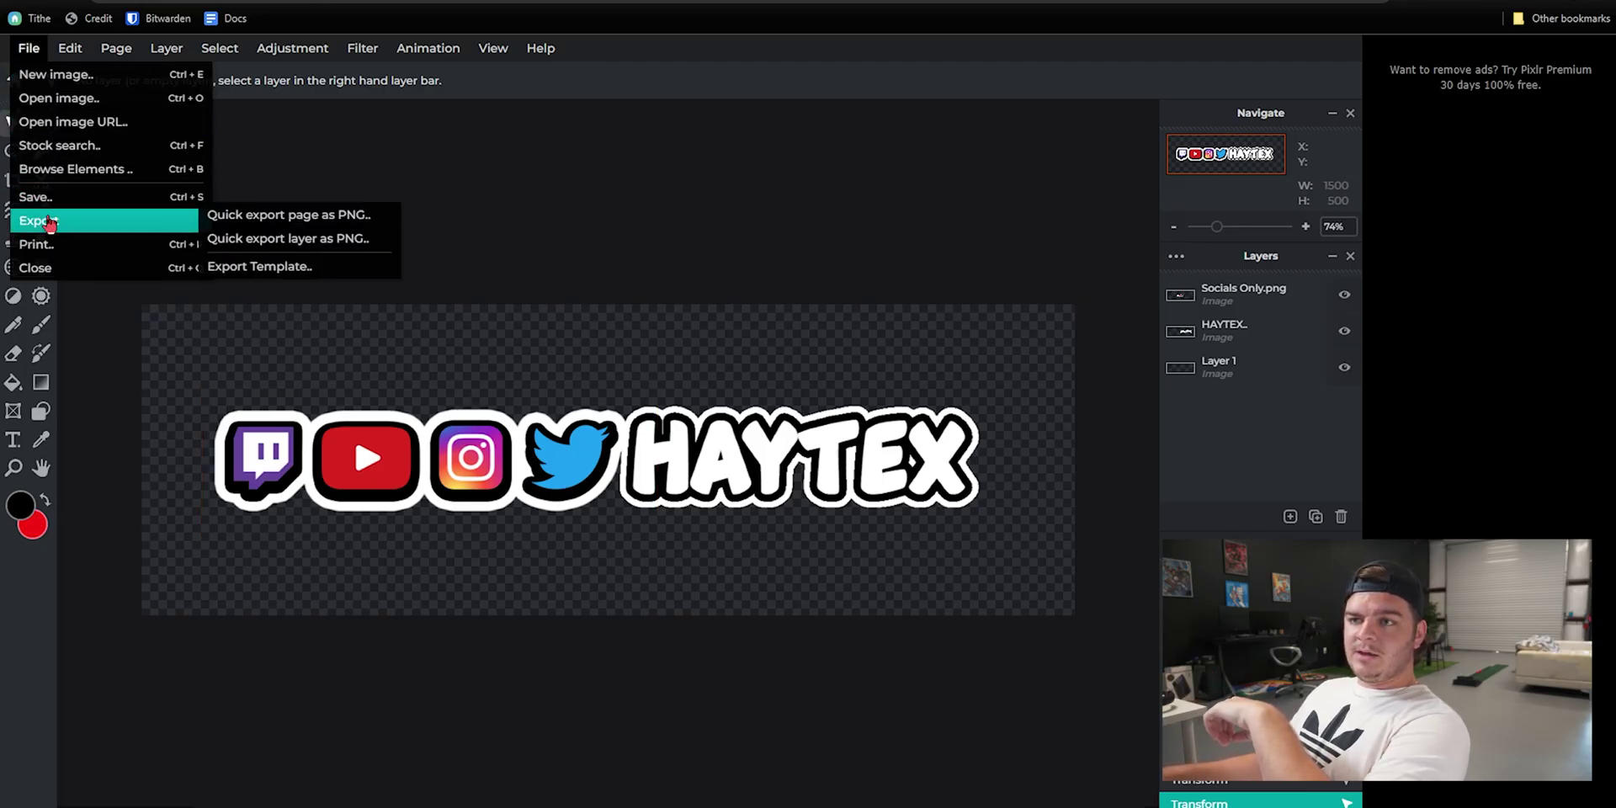
pyautogui.click(308, 216)
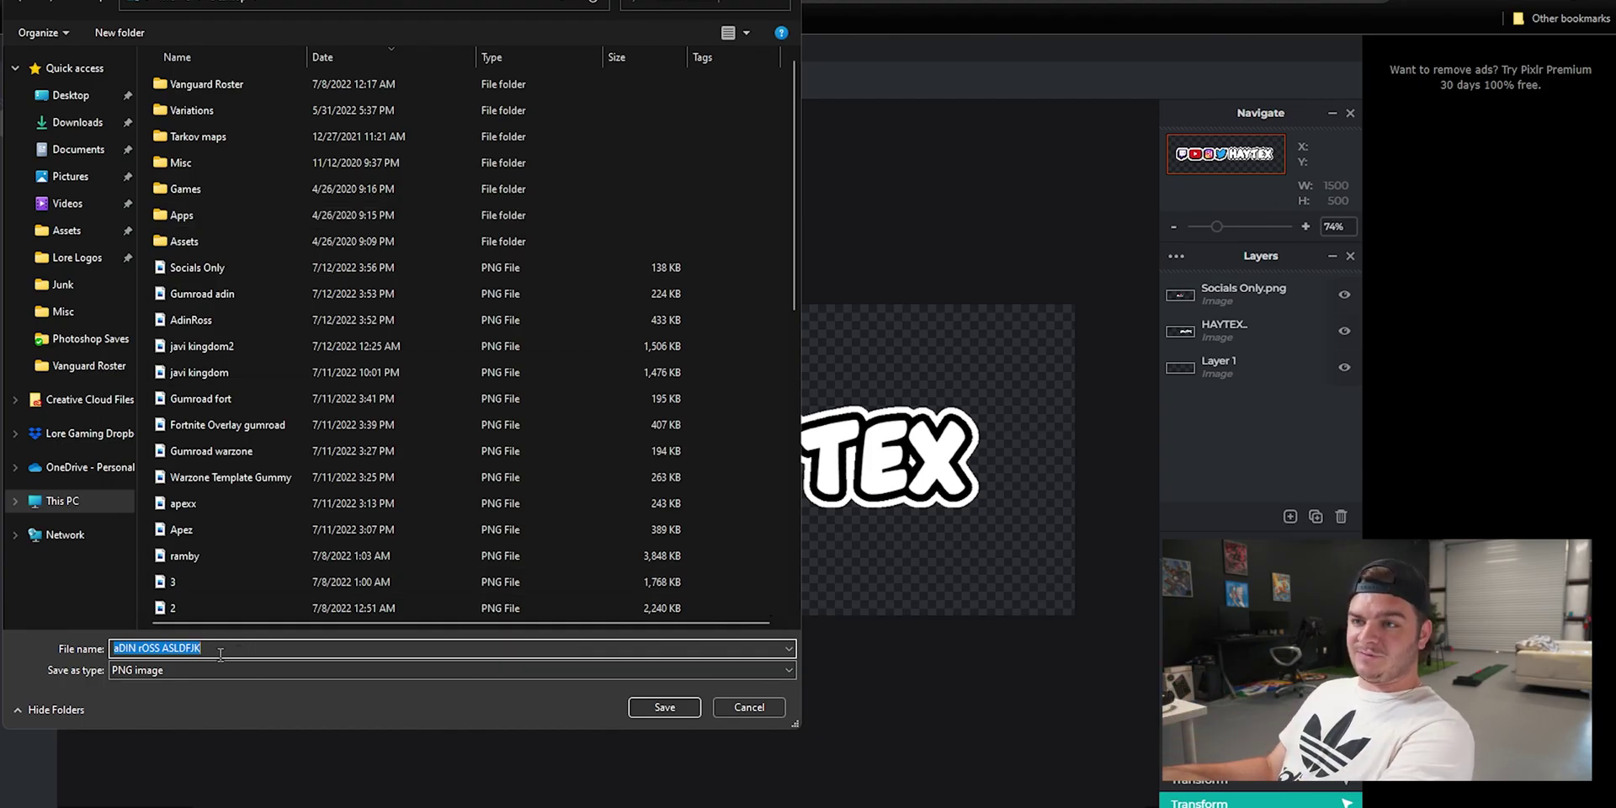
pyautogui.click(73, 96)
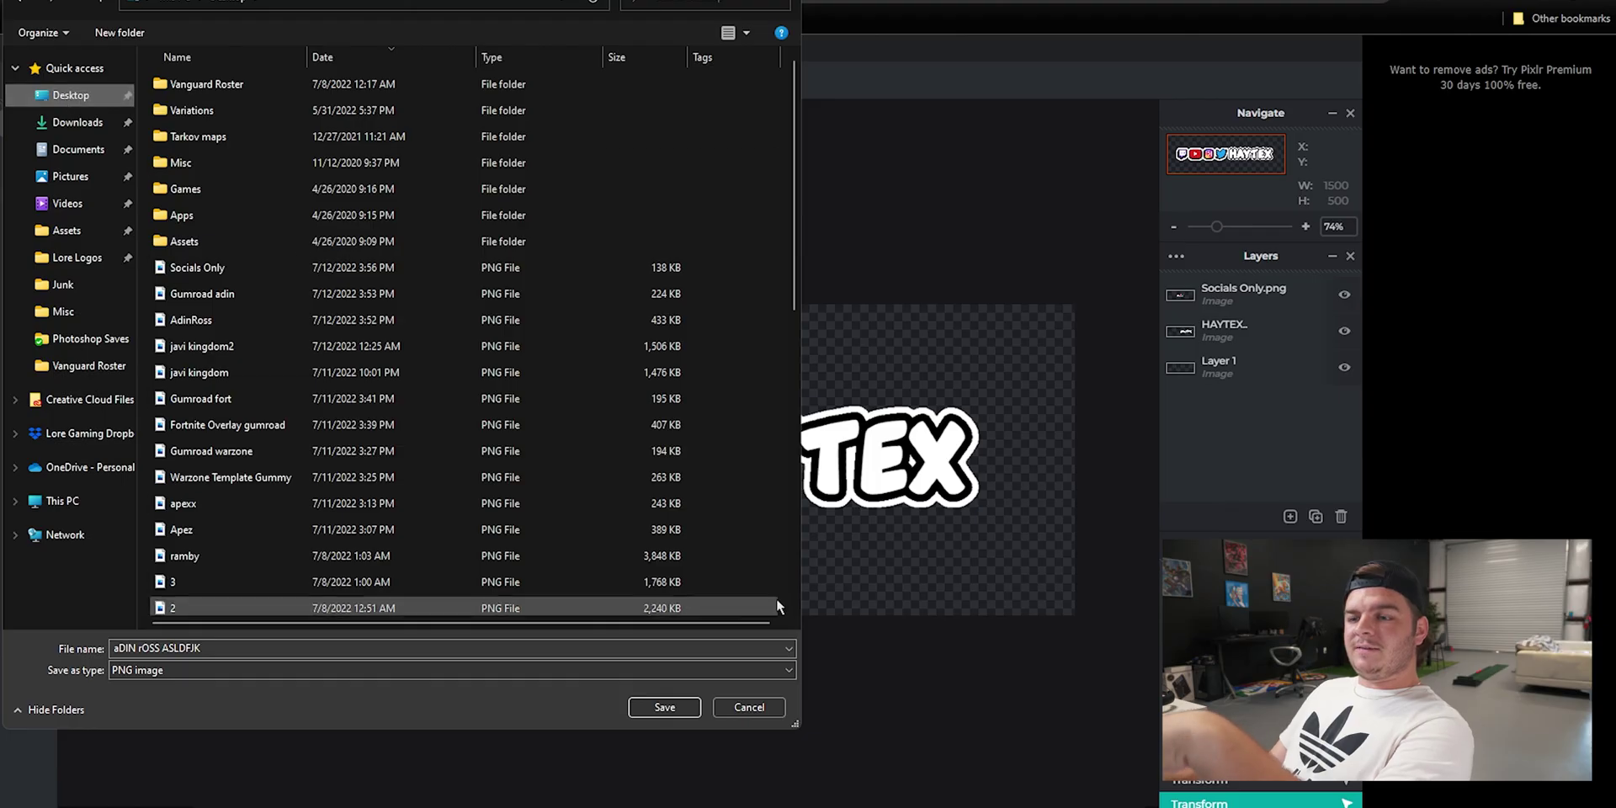